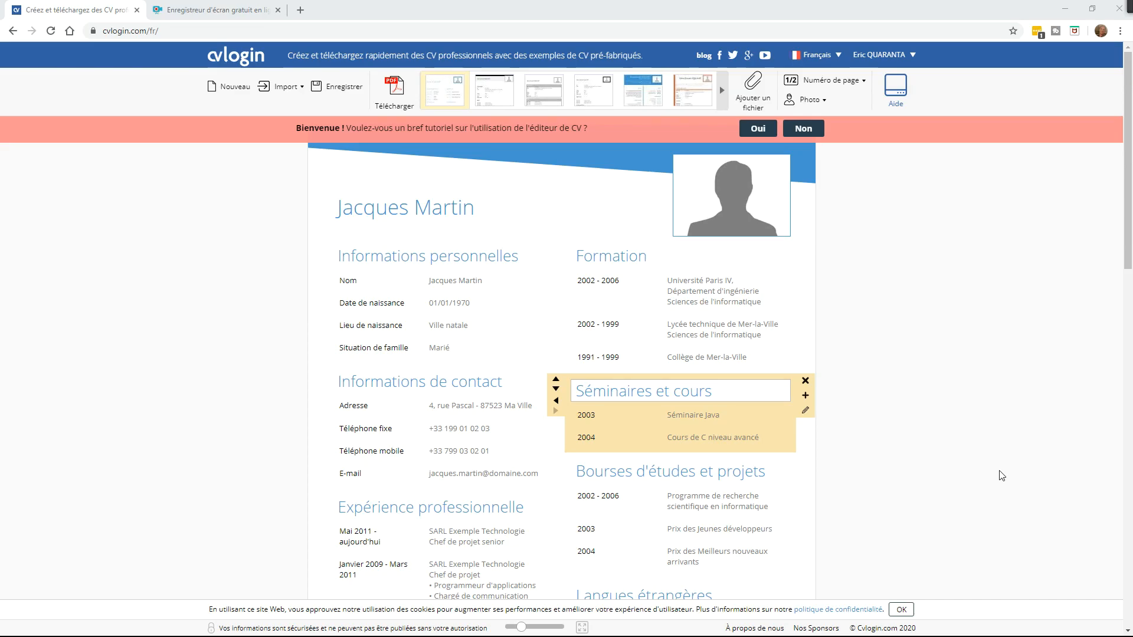
Step: Reload the CVlogin editor home page from the cvlogin logo
left_click(193, 29)
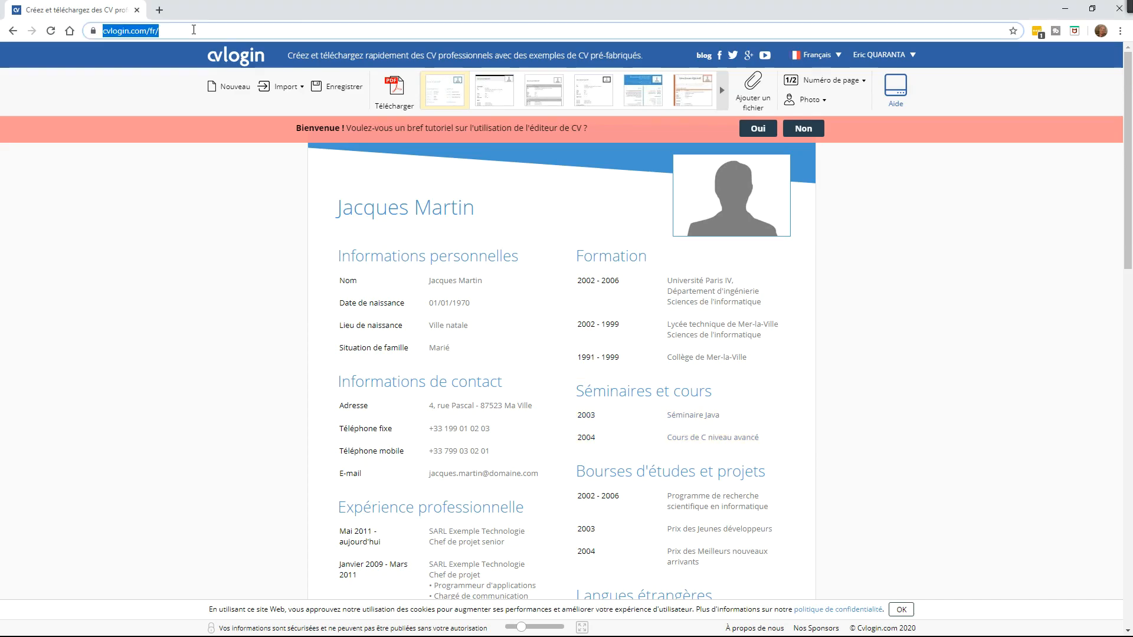
left_click(193, 29)
key("ctrl+a")
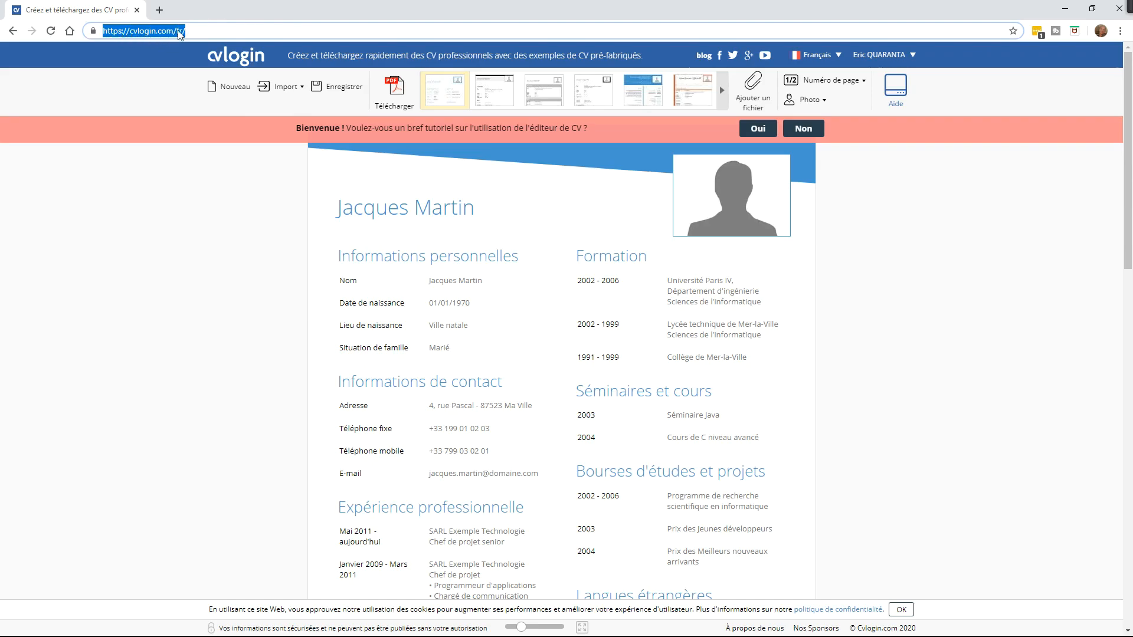
left_click(165, 243)
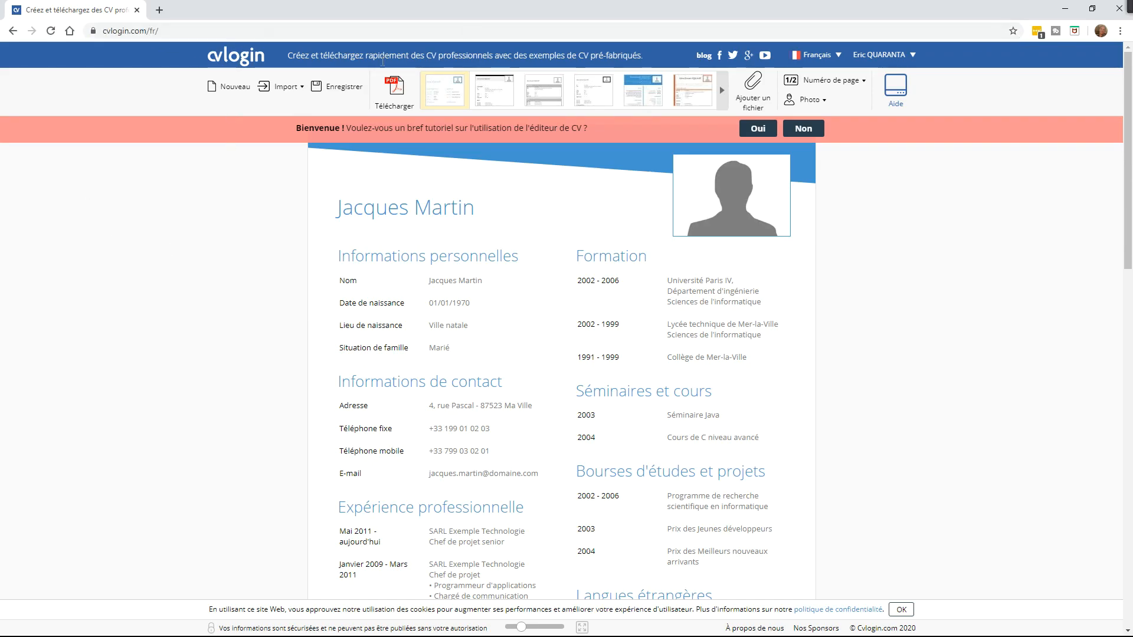
left_click(227, 58)
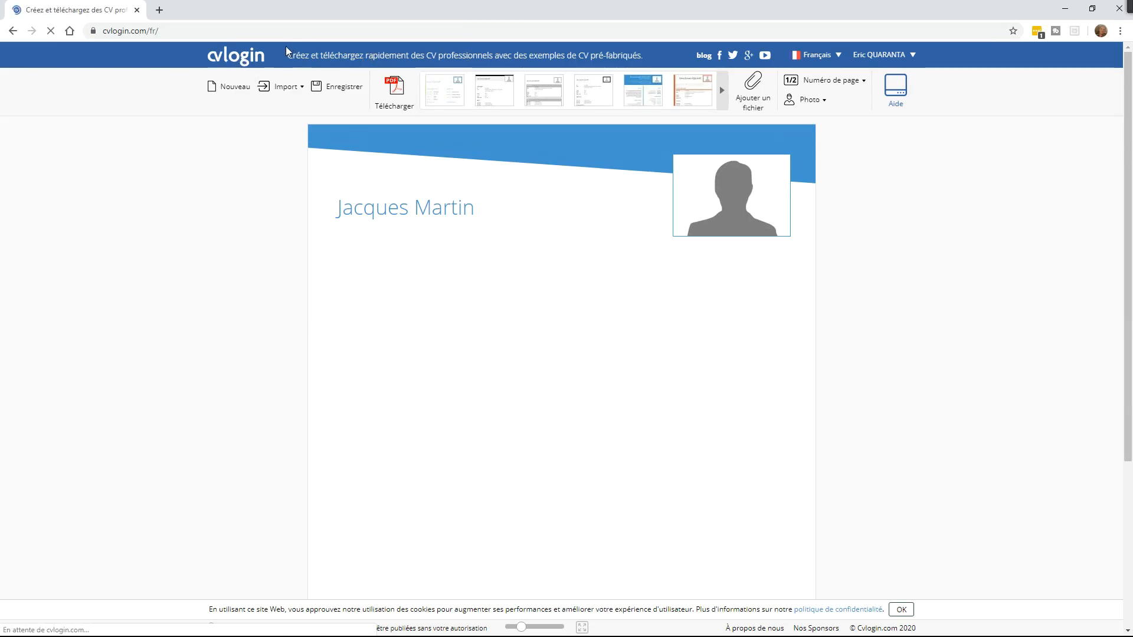
Step: Accept and close the cookie consent notice
mouse_move(444, 96)
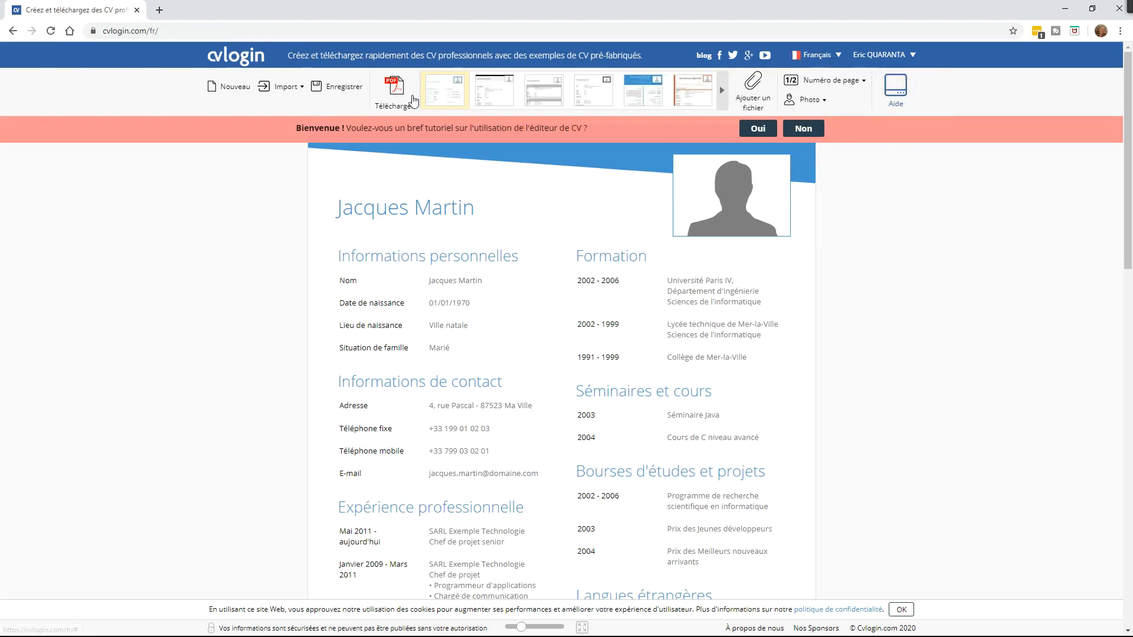
mouse_move(594, 316)
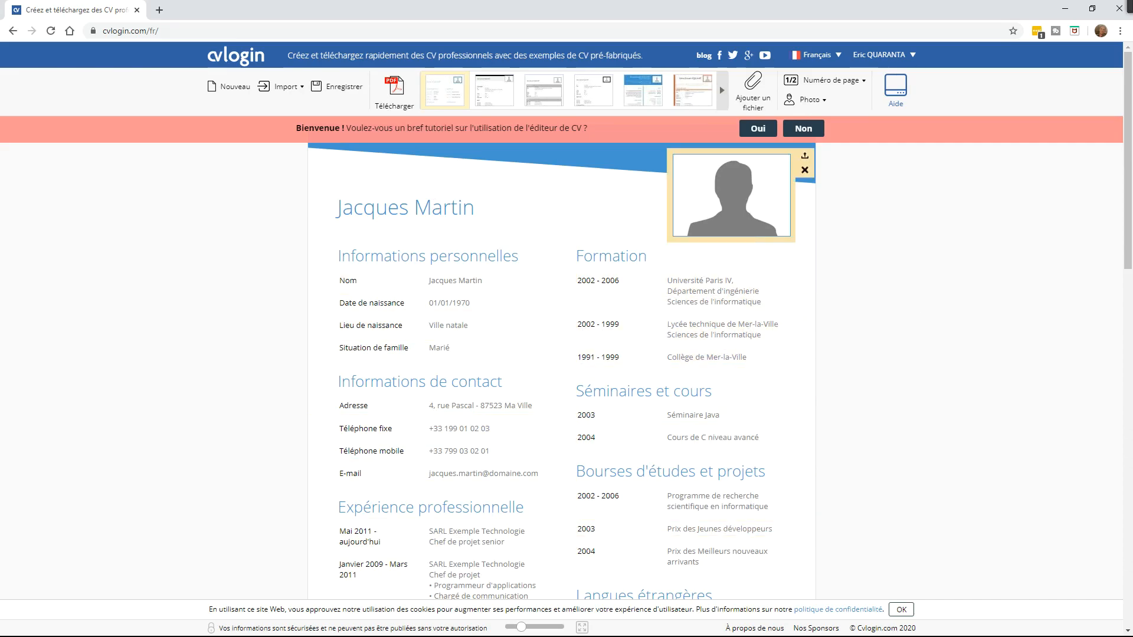
left_click(901, 609)
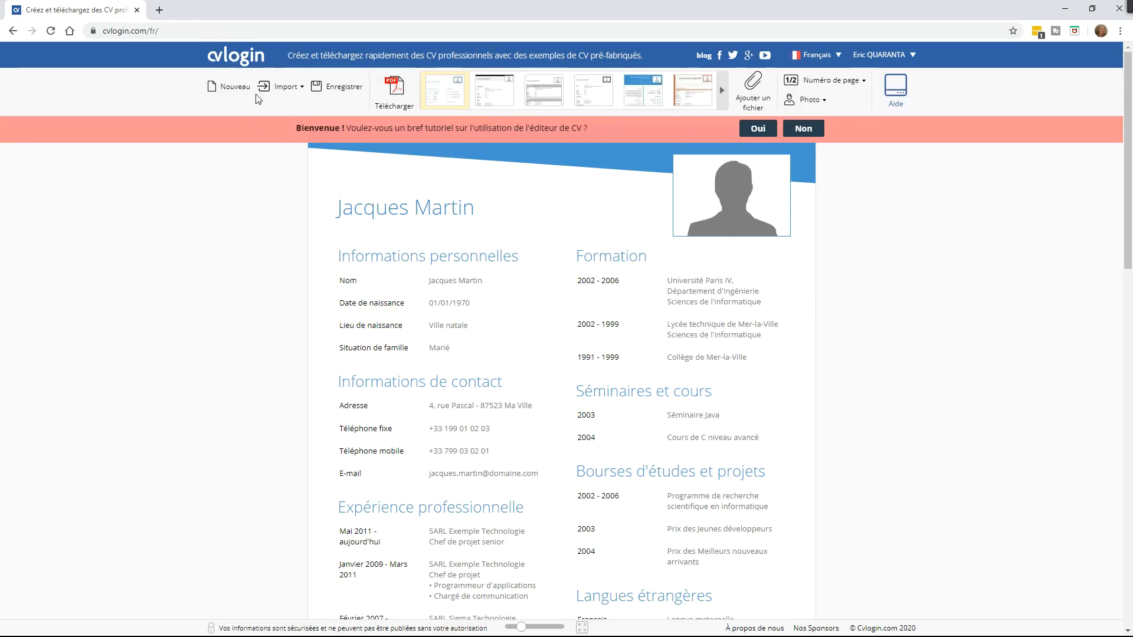
mouse_move(882, 56)
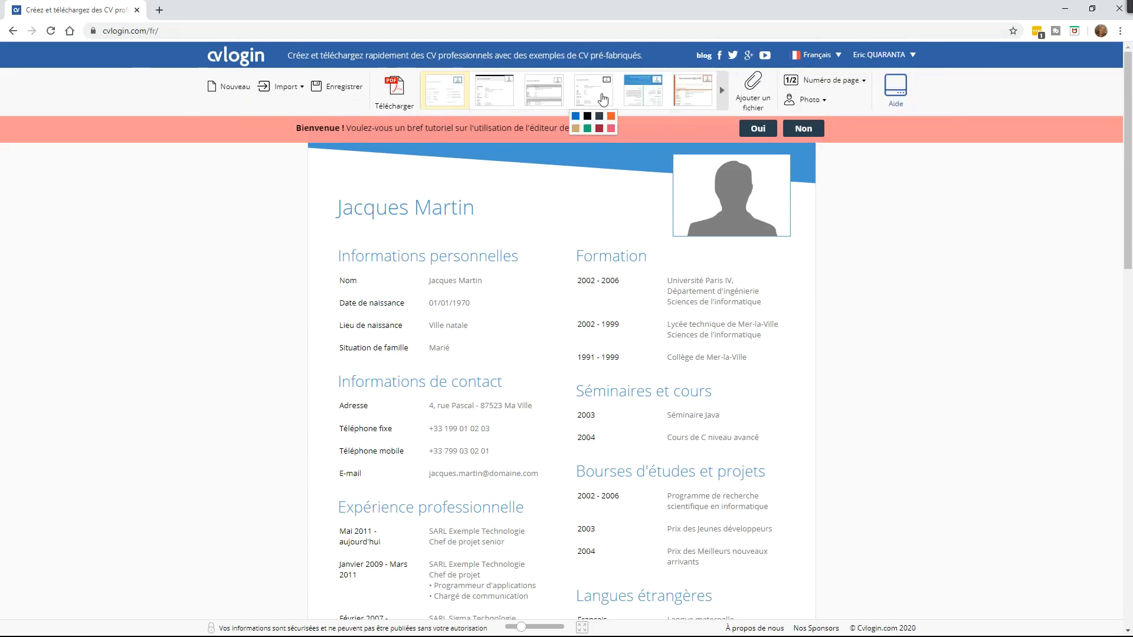
Step: Preview the available CV templates in the carousel, ending on the original two-column one
left_click(724, 92)
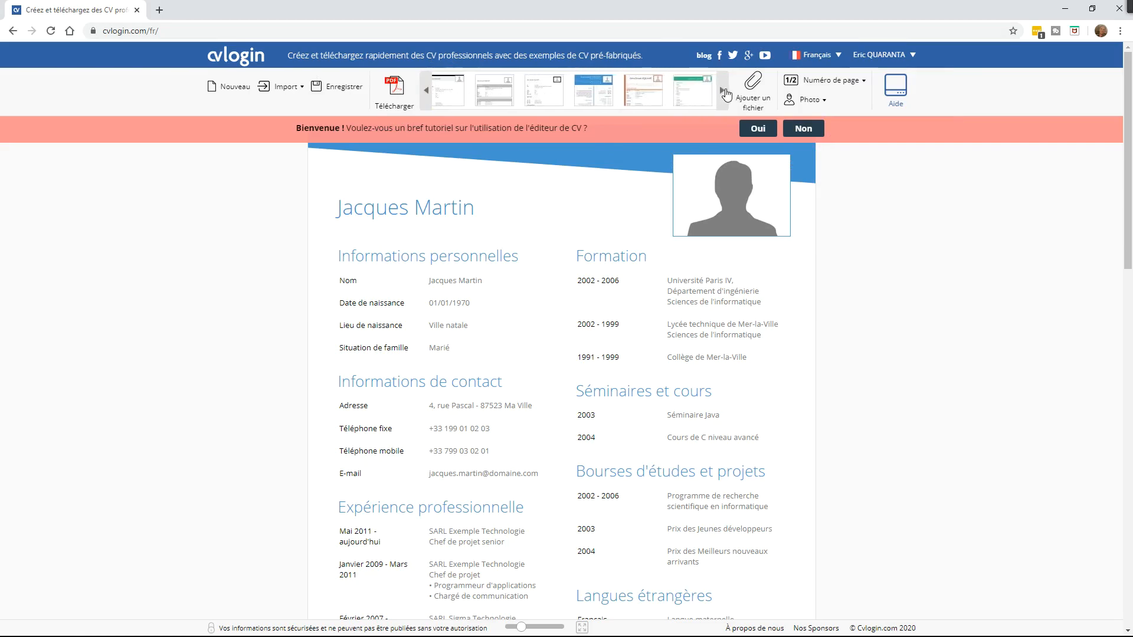
left_click(724, 91)
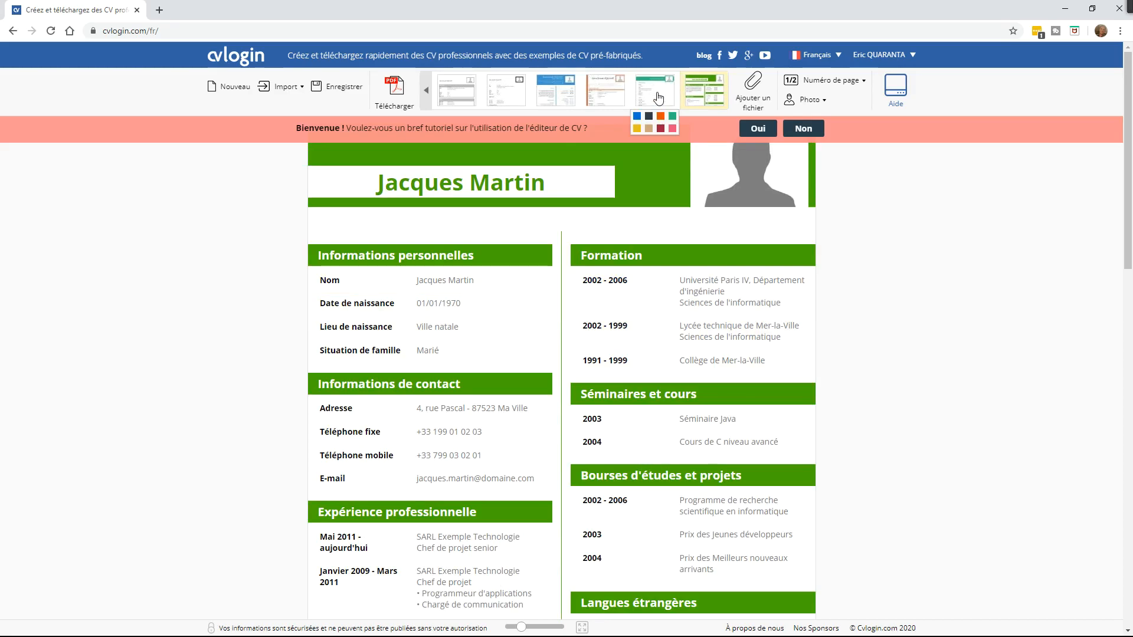
left_click(659, 98)
left_click(596, 98)
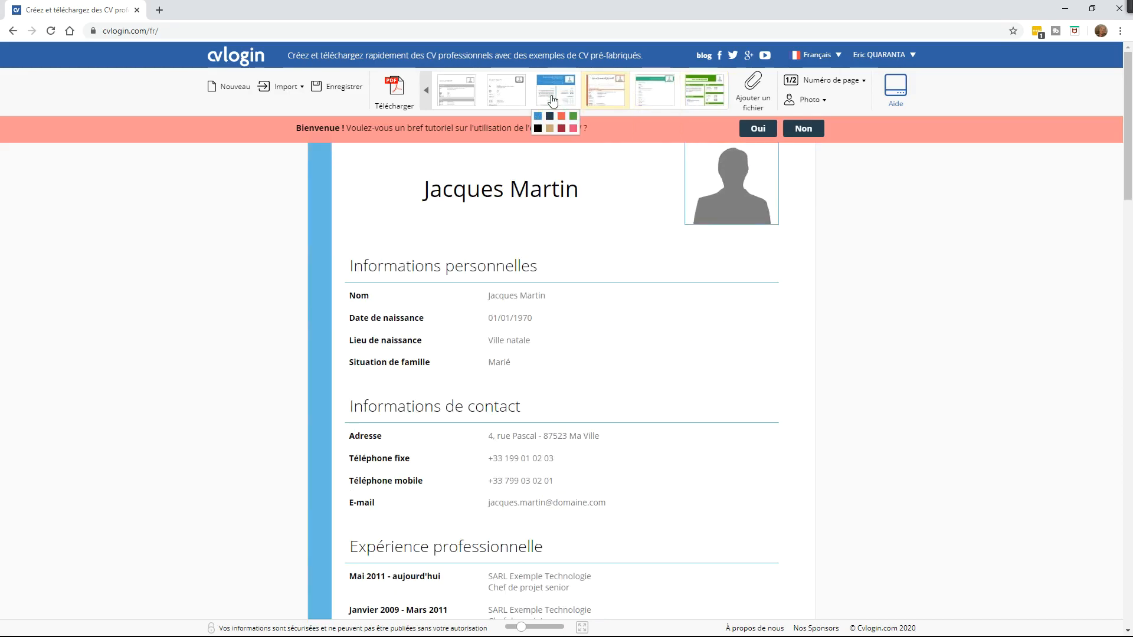
left_click(552, 100)
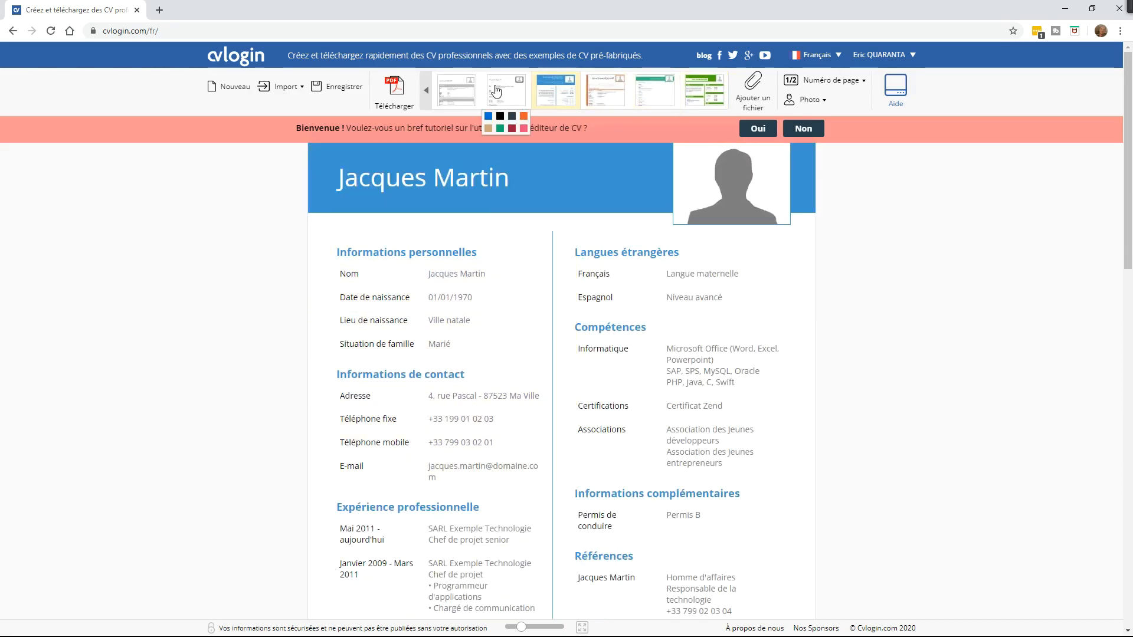
left_click(489, 84)
left_click(456, 90)
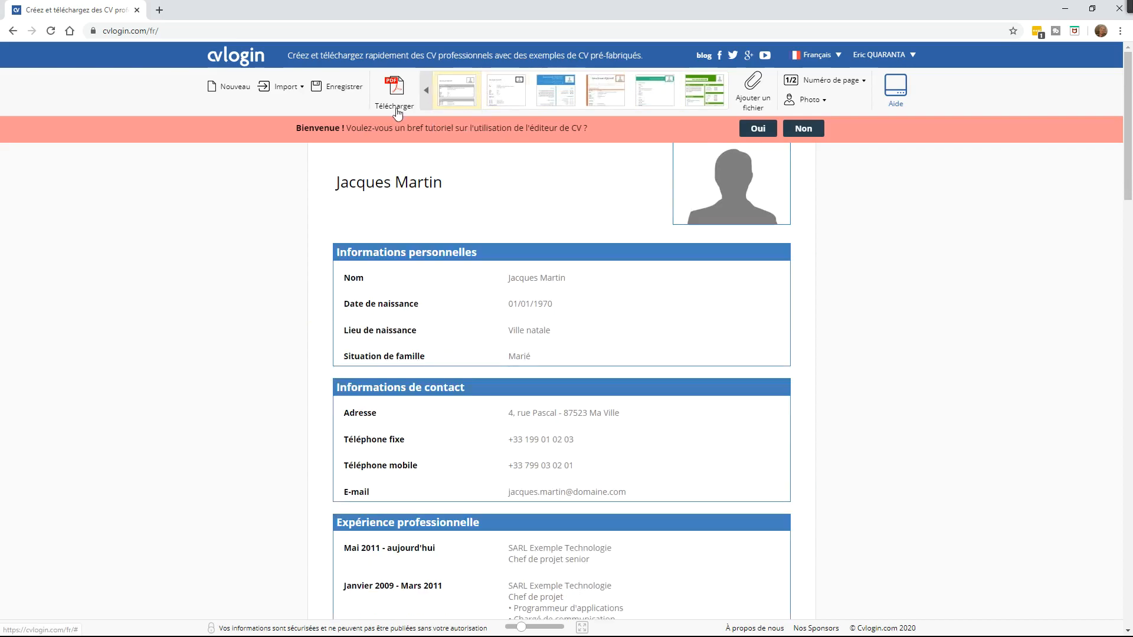
left_click(426, 92)
left_click(425, 97)
left_click(509, 96)
left_click(441, 95)
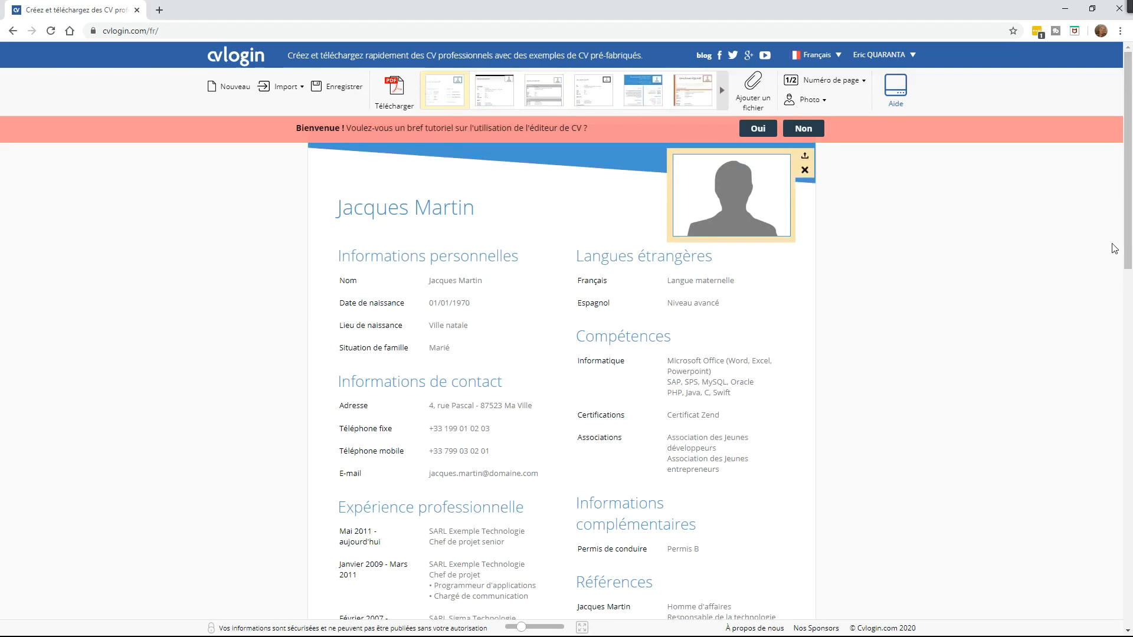
left_click_drag(1127, 210, 1111, 557)
scroll(1111, 557, "up", 20)
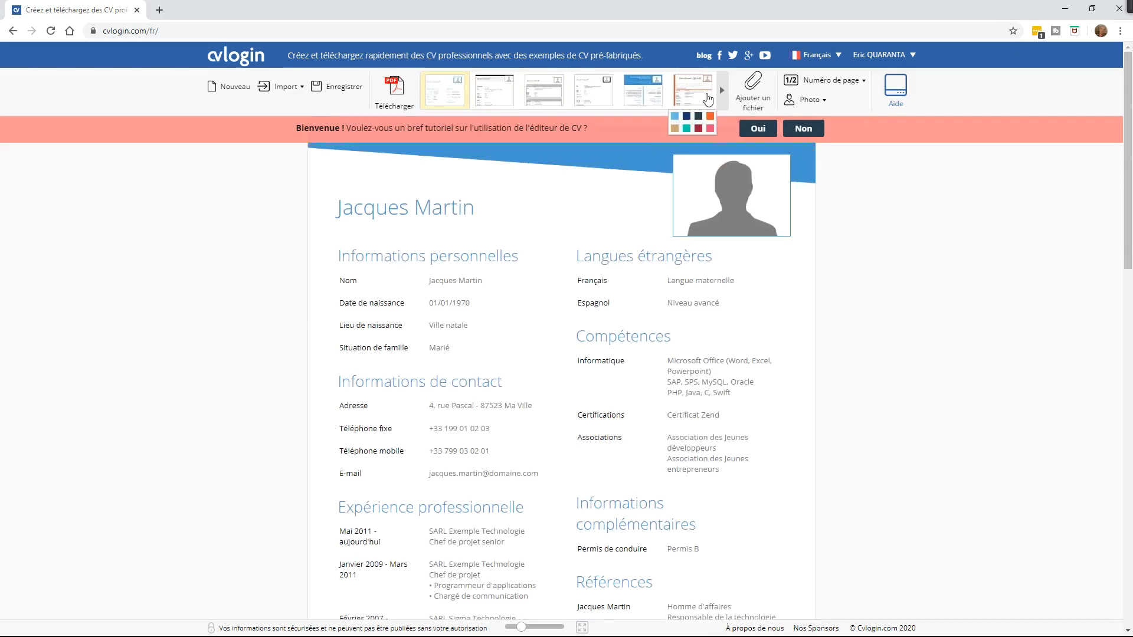
Step: Apply the side-bar template, decline the tutorial, and set the accent colour to dark red
left_click(708, 98)
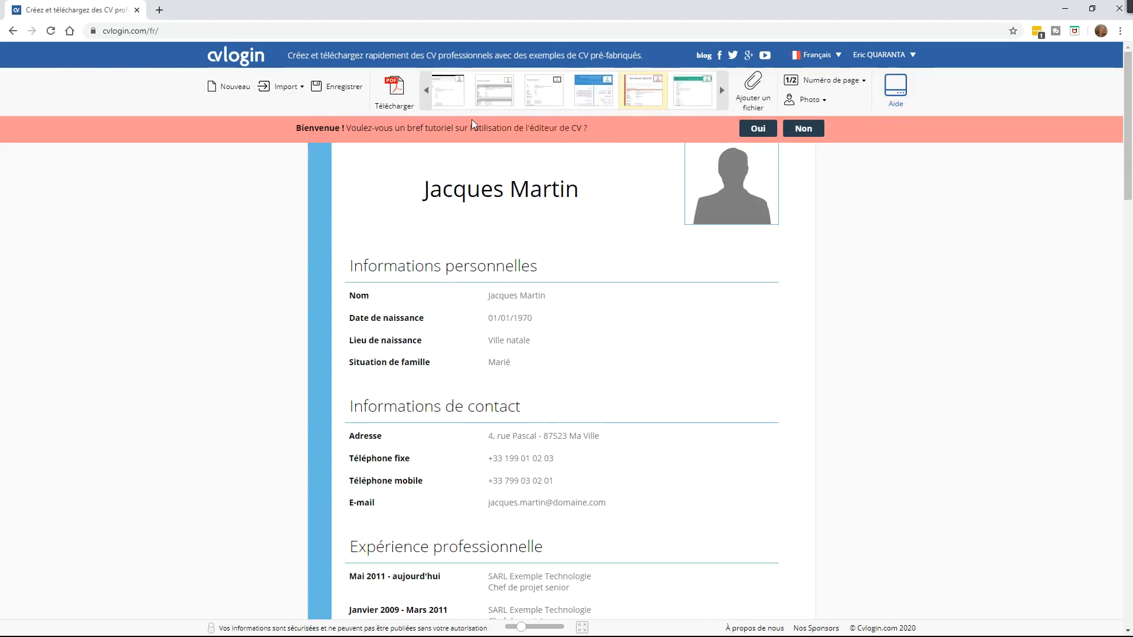
left_click(805, 129)
mouse_move(642, 99)
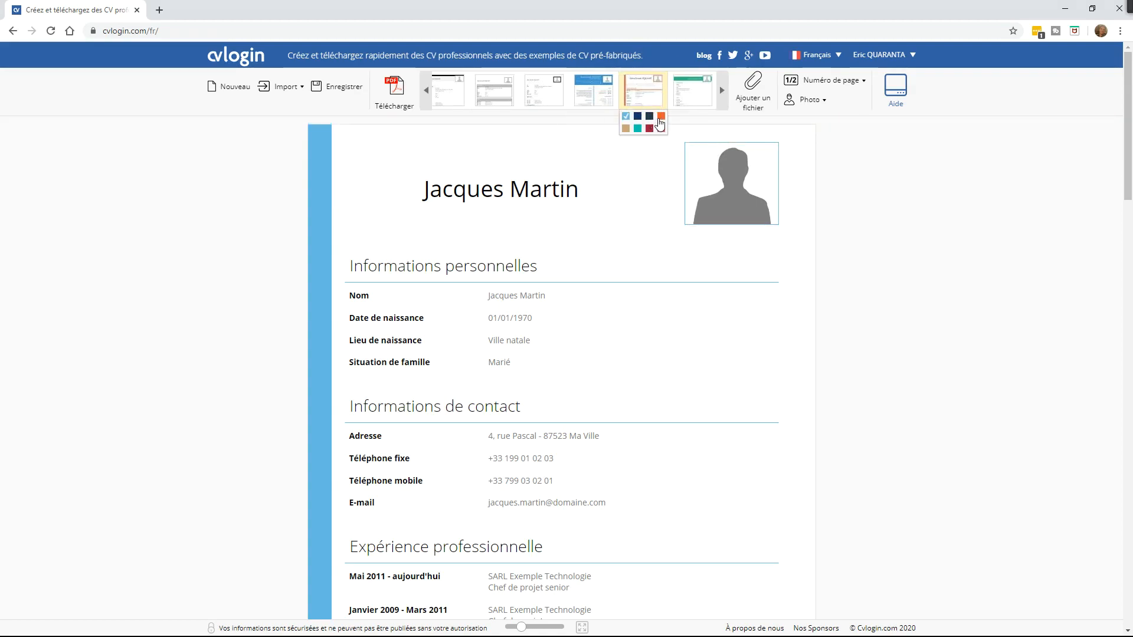
left_click(661, 128)
left_click(649, 129)
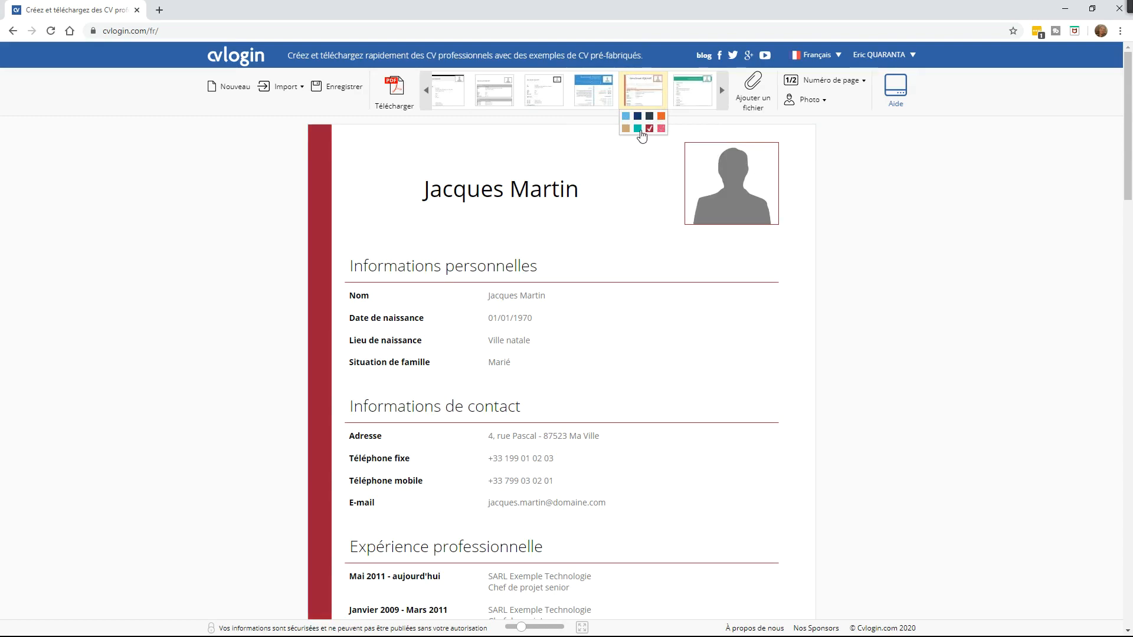
left_click(626, 129)
left_click(637, 128)
left_click(649, 128)
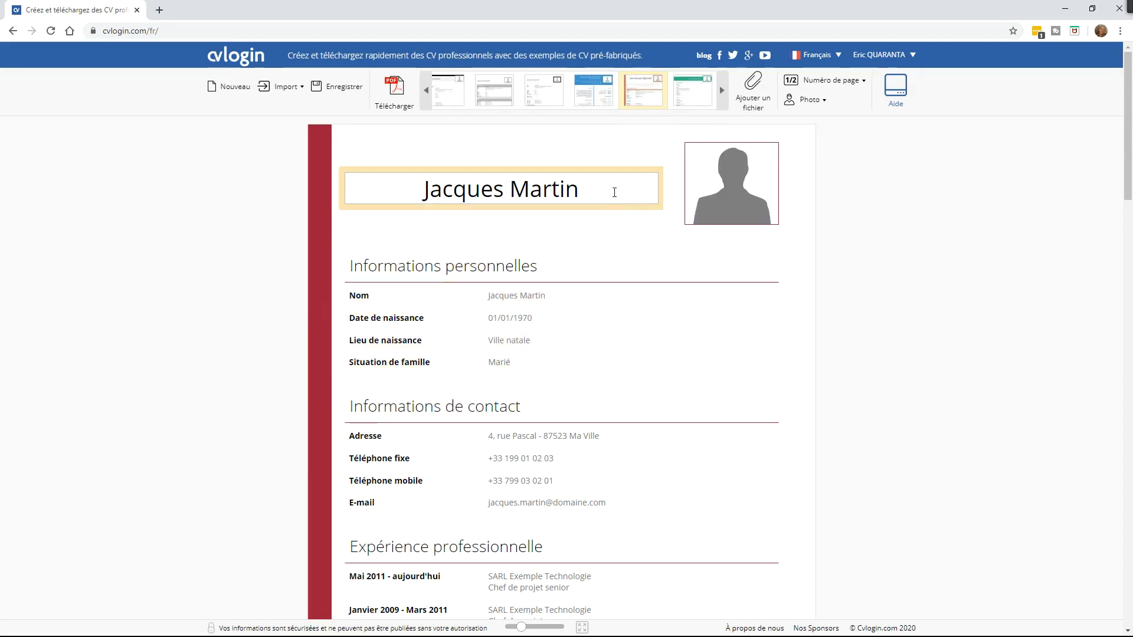
left_click(1129, 276)
left_click_drag(1131, 276, 1128, 148)
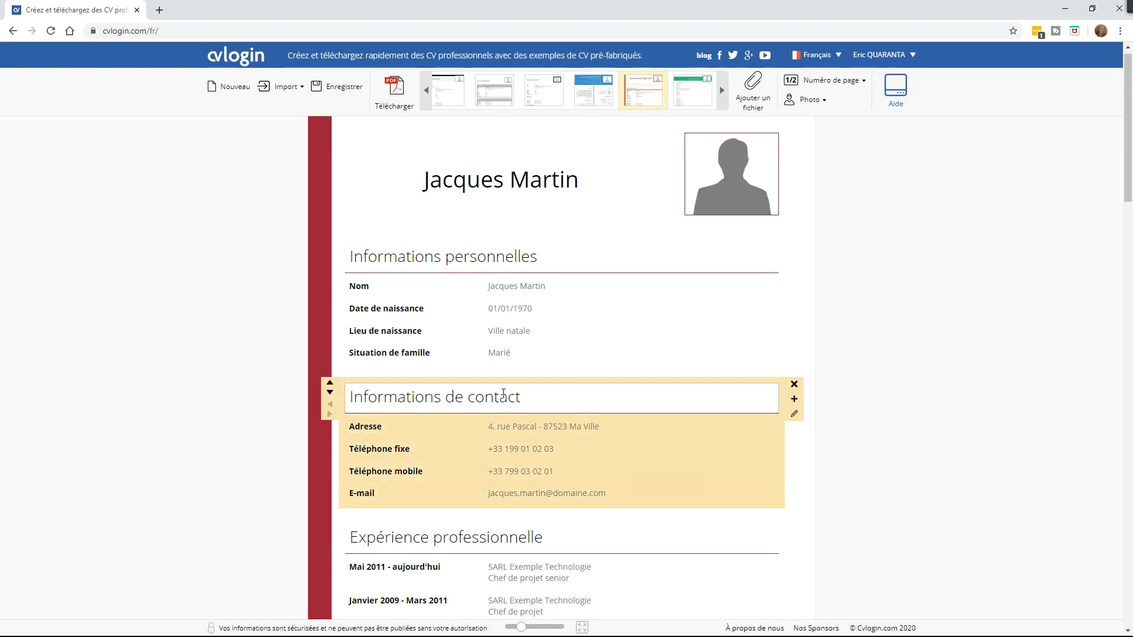
mouse_move(1126, 108)
left_mouse_down()
mouse_move(1127, 549)
mouse_move(1129, 102)
left_mouse_up()
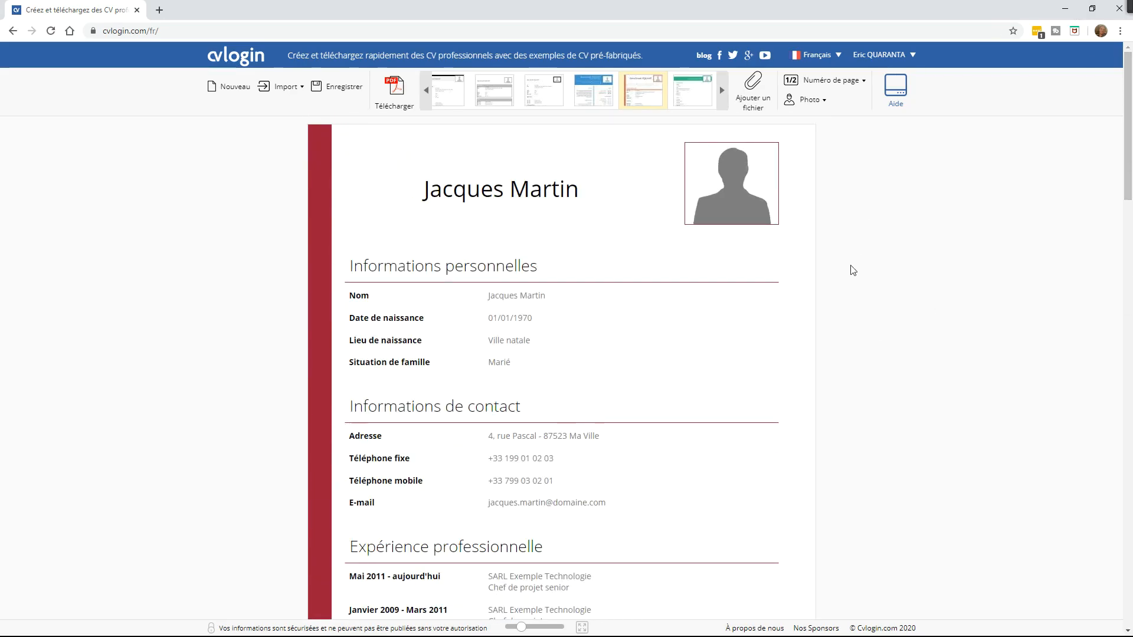
mouse_move(773, 212)
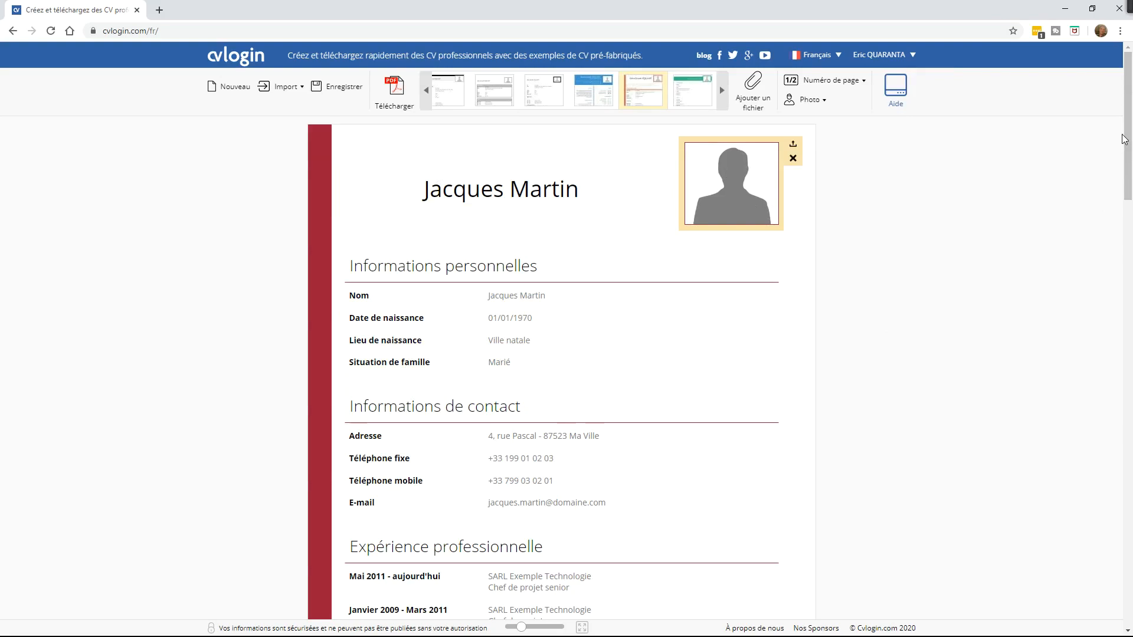
mouse_move(650, 116)
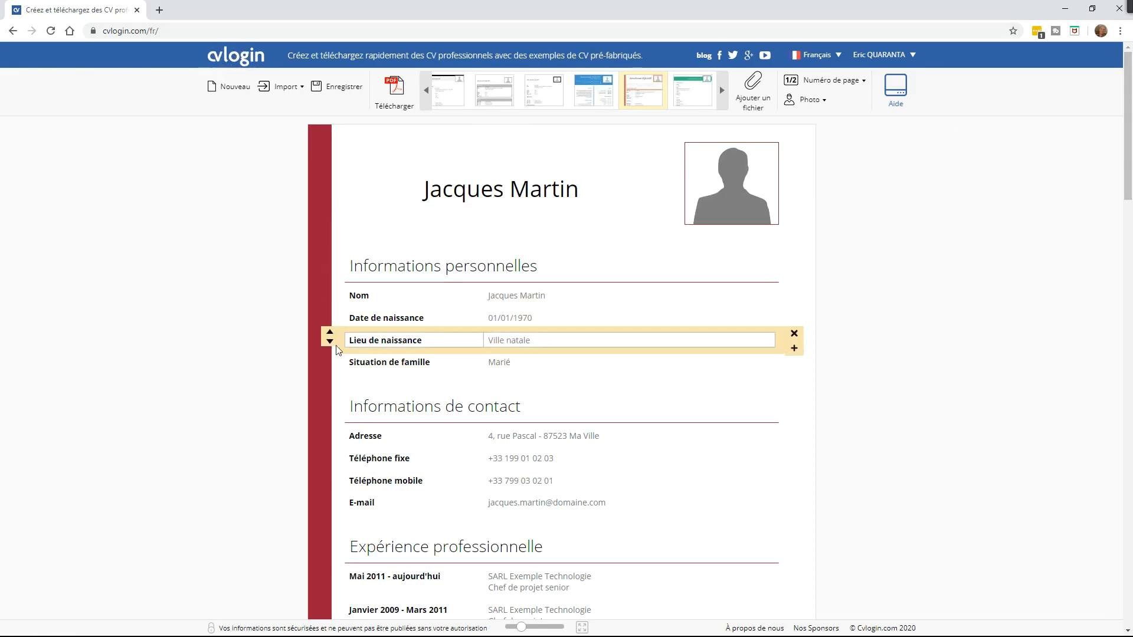
mouse_move(1128, 172)
left_mouse_down()
mouse_move(1130, 600)
mouse_move(1128, 168)
left_mouse_up()
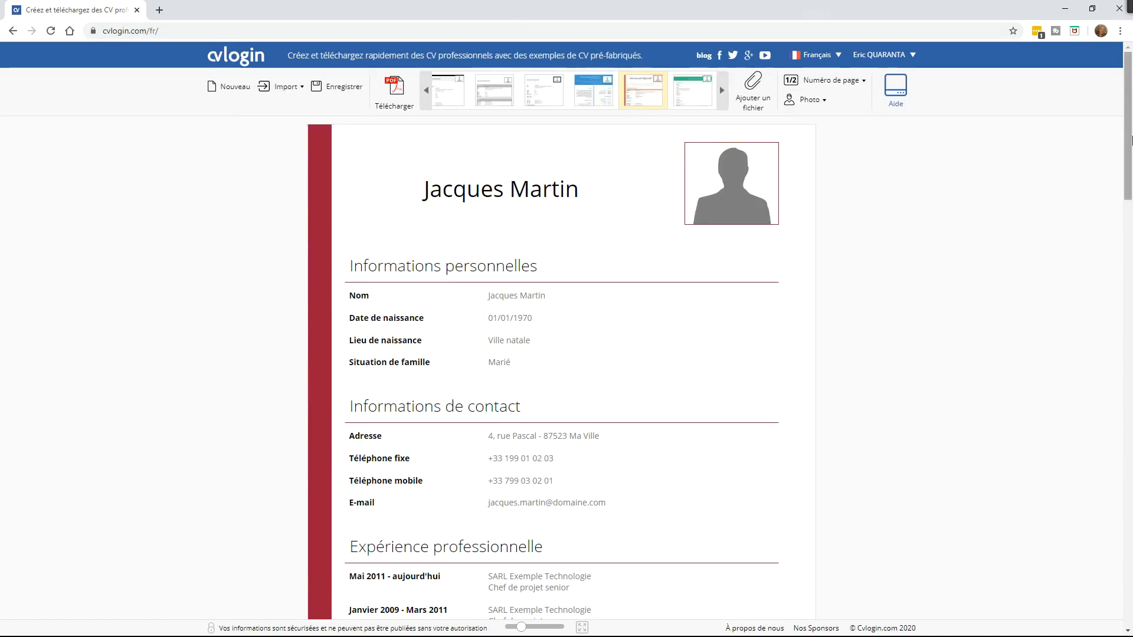
left_click(597, 193)
left_click_drag(596, 189, 360, 221)
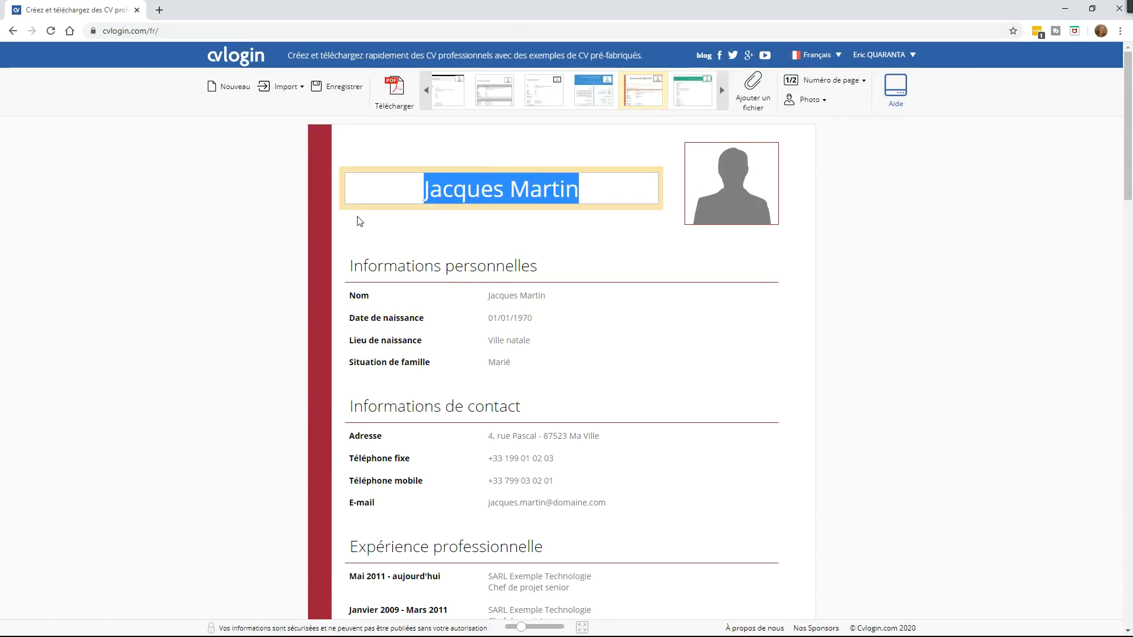
type("Dr")
key("BackSpace")
key("BackSpace")
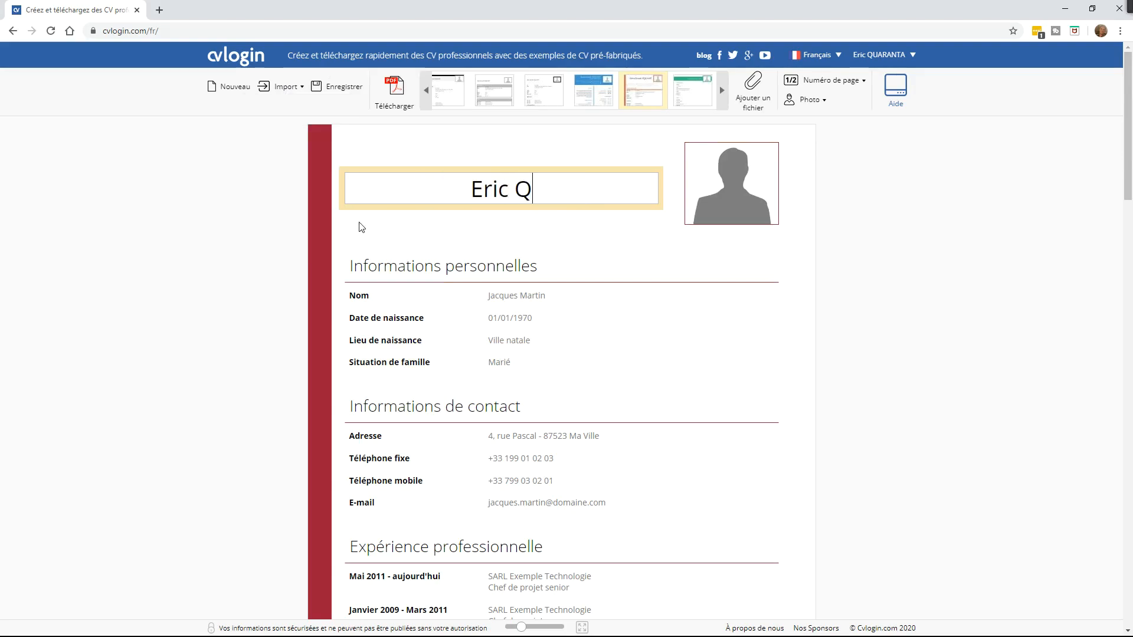
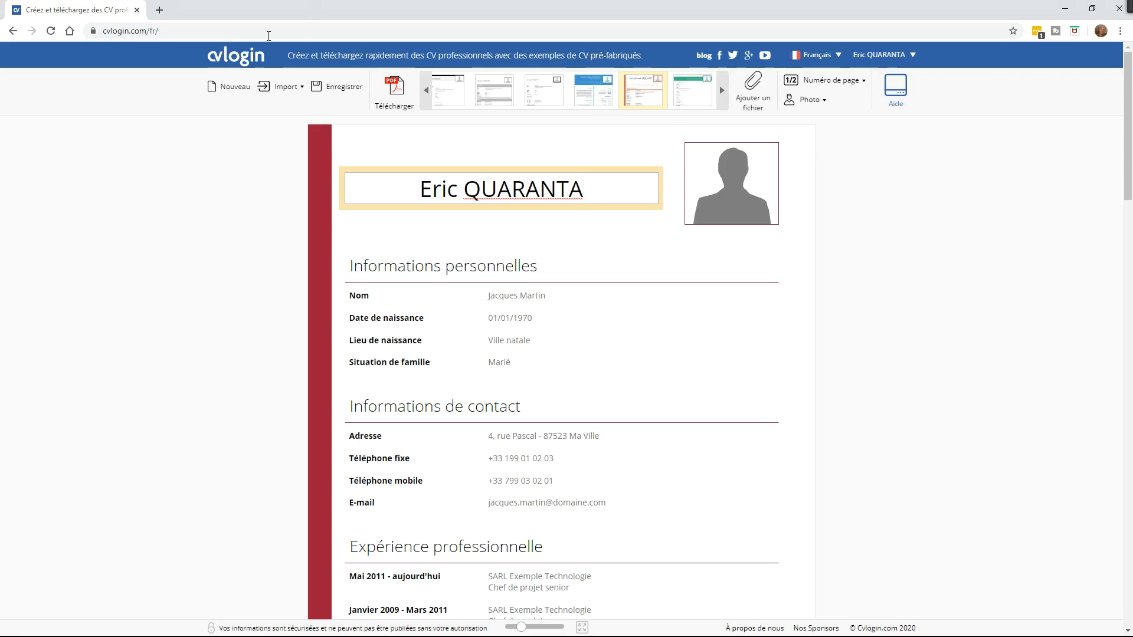
key("Home")
left_click(511, 189)
left_click(465, 190)
left_click_drag(467, 190, 597, 191)
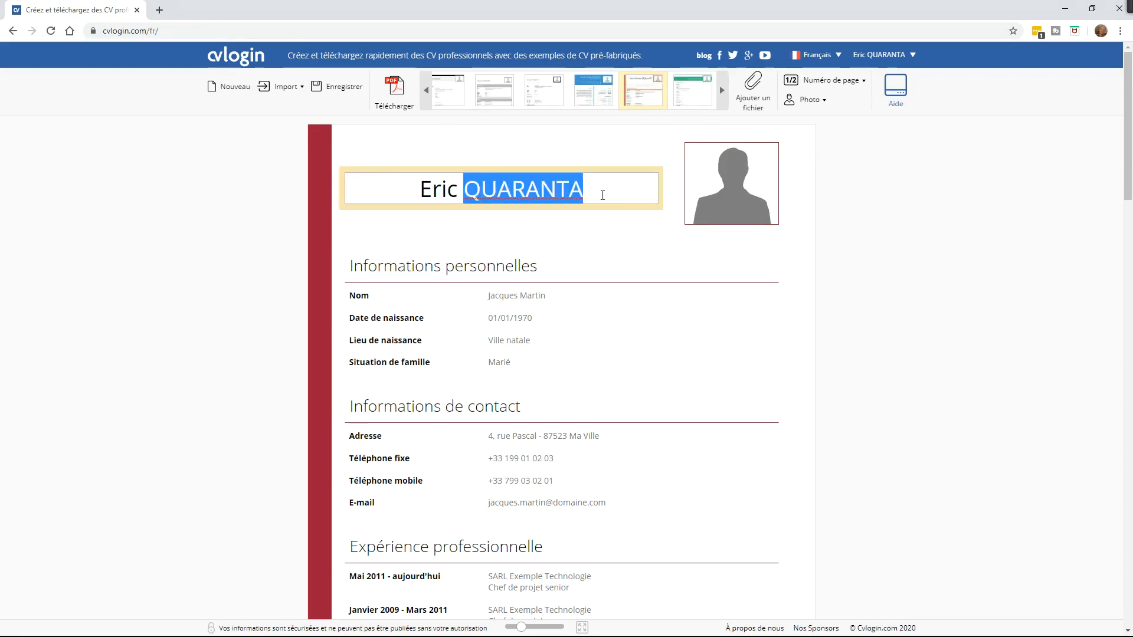
left_click(421, 190)
key("shift+Right")
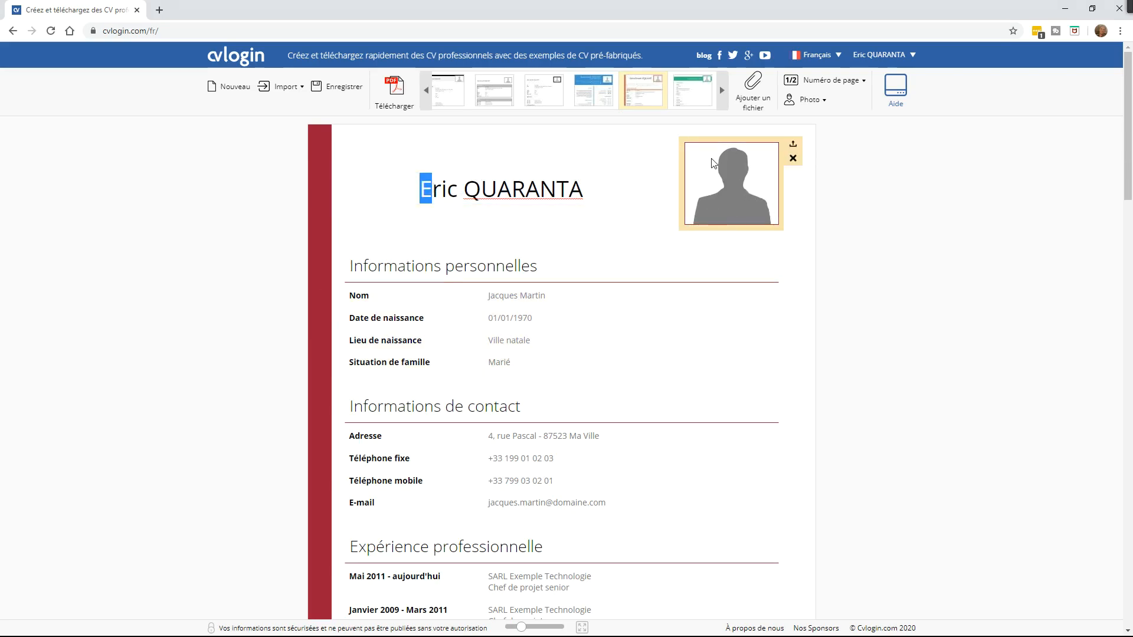
Step: Load 3 conseils études.png from the computer into the photo cropper
mouse_move(793, 145)
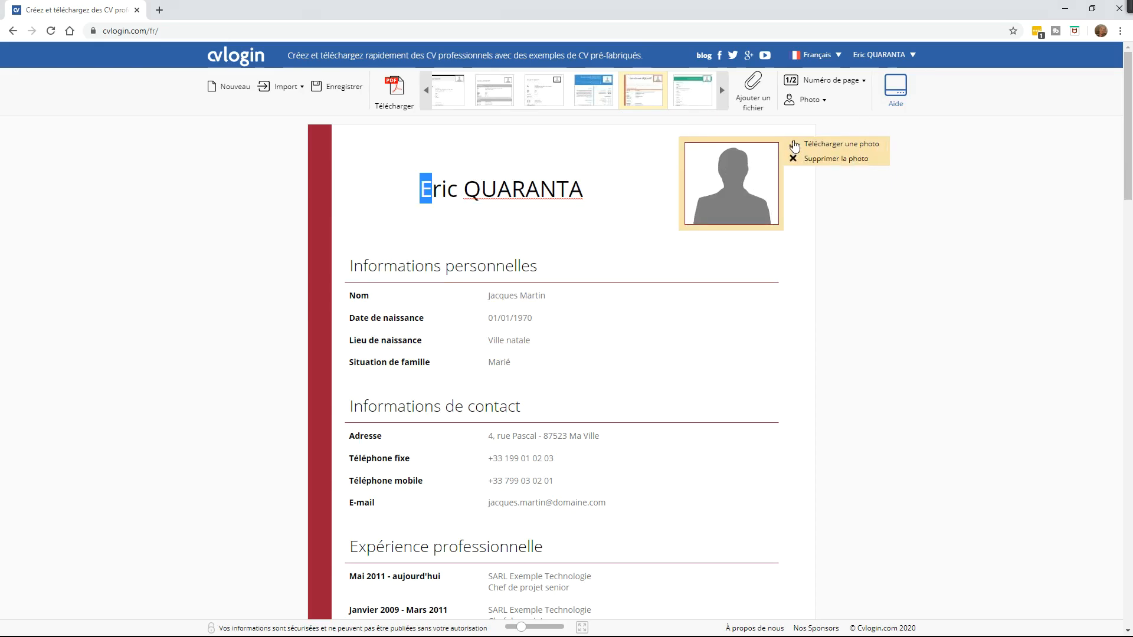
left_click(843, 146)
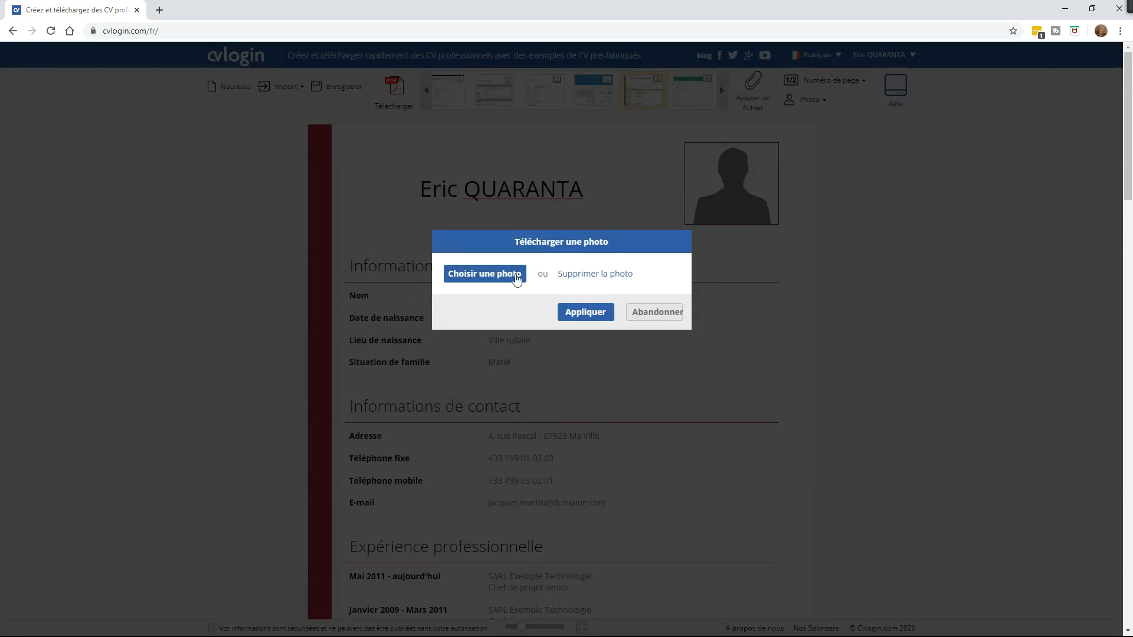
left_click(485, 273)
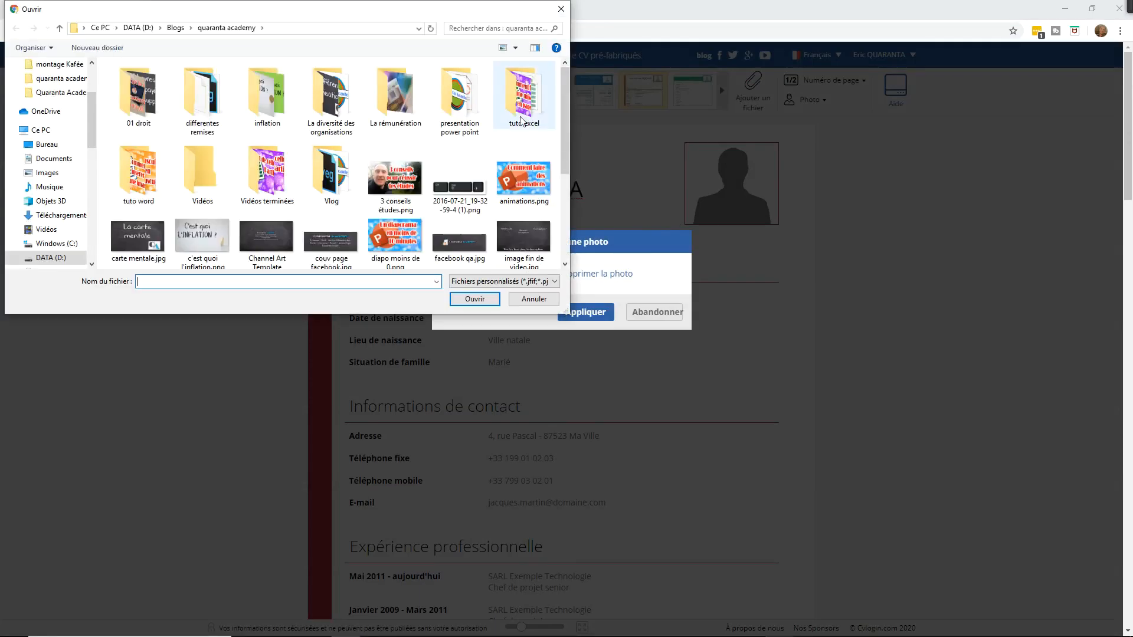
mouse_move(566, 89)
left_mouse_down()
mouse_move(573, 192)
mouse_move(566, 102)
left_mouse_up()
left_click(396, 145)
left_click(475, 299)
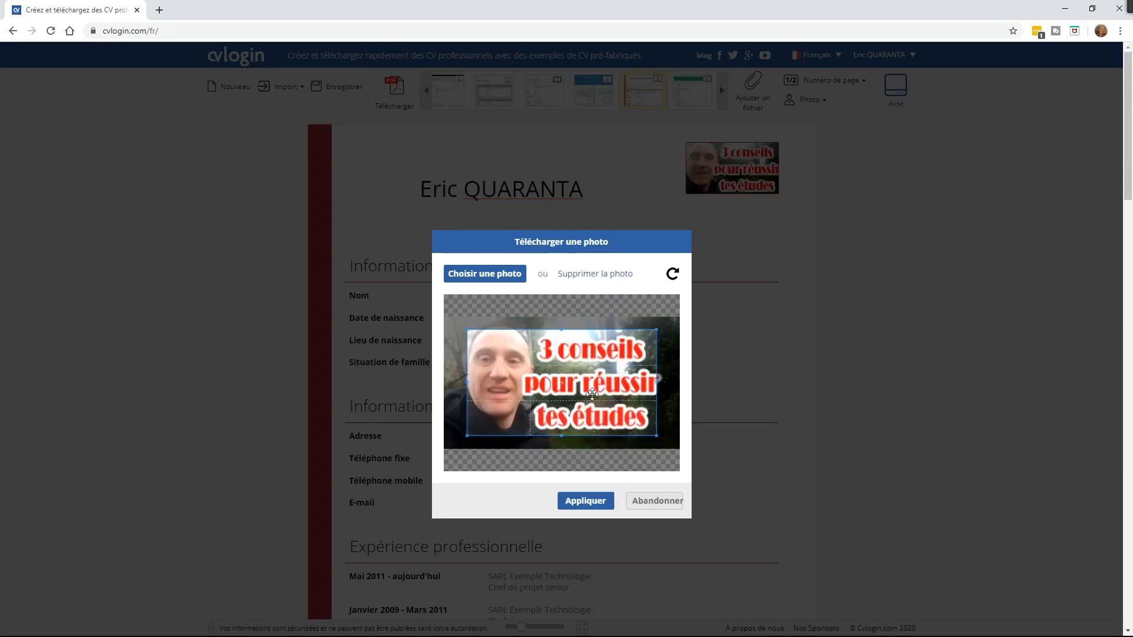
Step: Crop the picture tightly around the face and apply it as the CV photo
left_click_drag(568, 374, 554, 354)
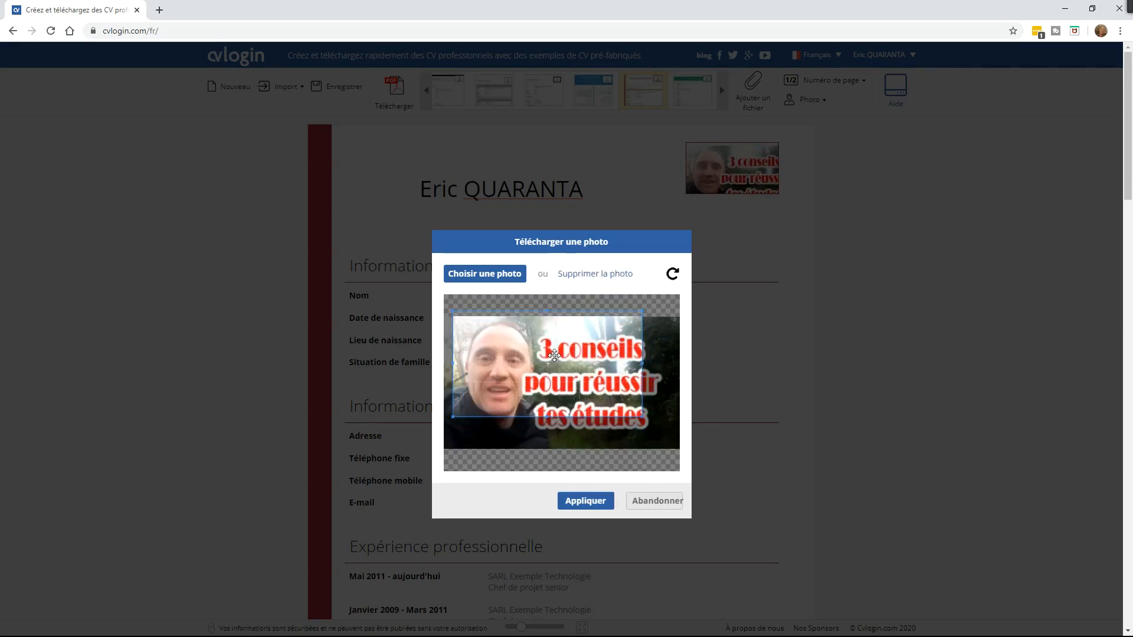
left_click_drag(646, 311, 498, 342)
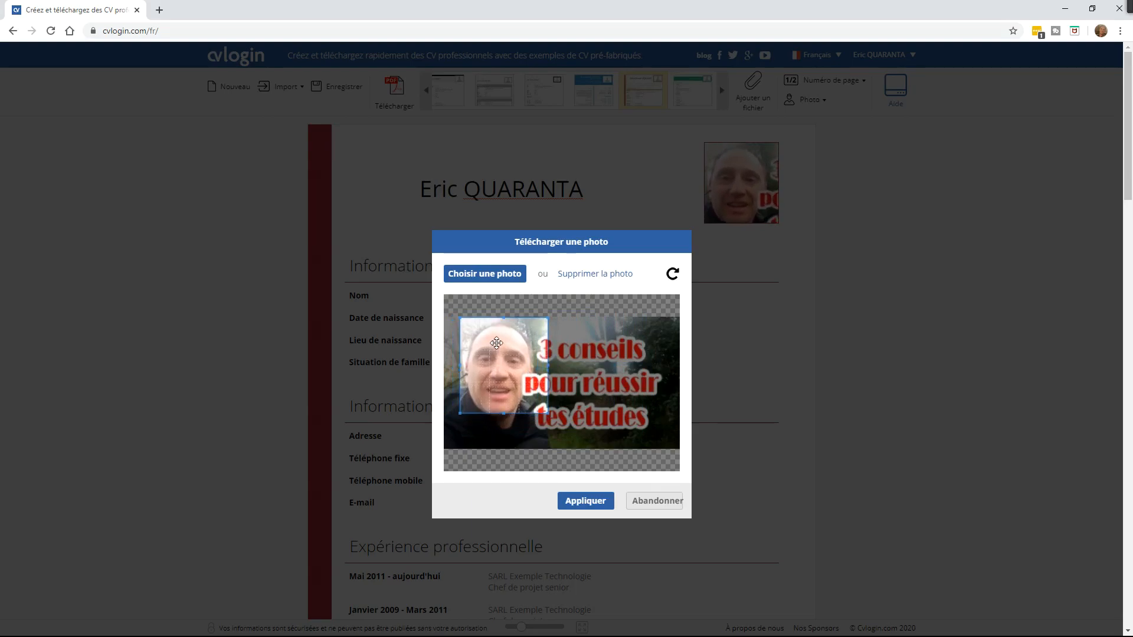
left_click_drag(501, 413, 522, 391)
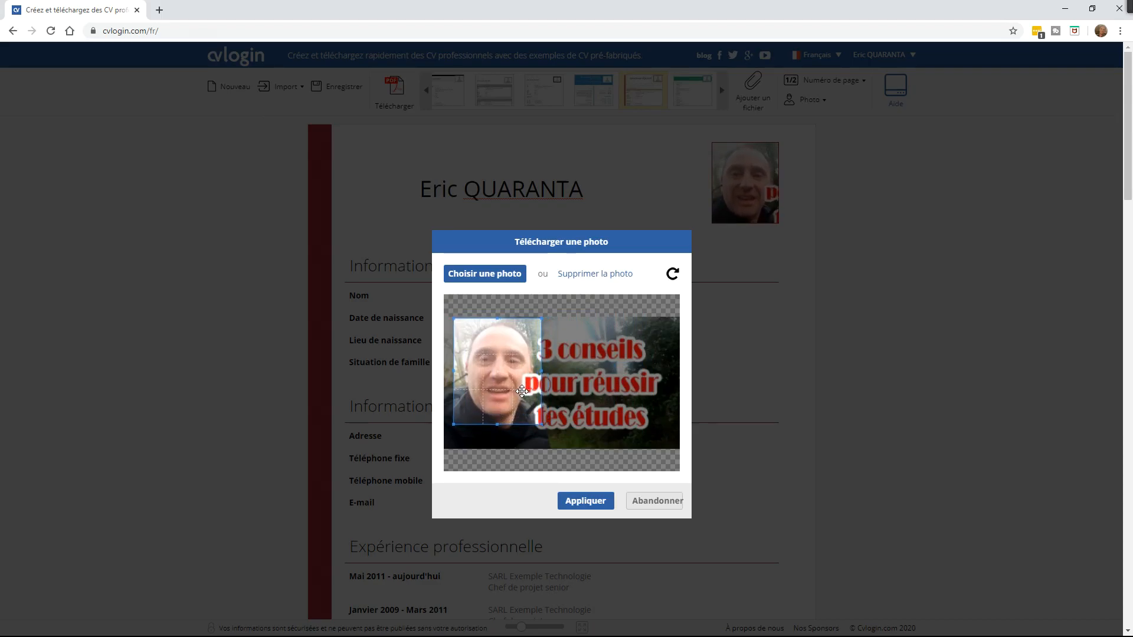
left_click(589, 502)
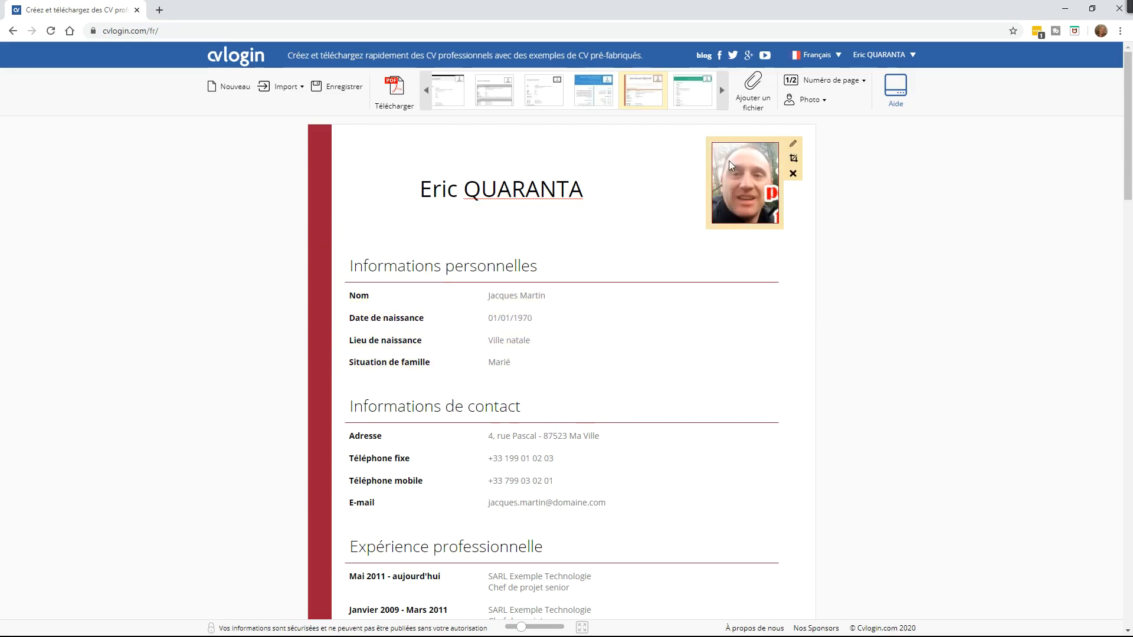
Step: Replace the sample name in the Nom field with the owner's full name
left_click(425, 260)
left_click_drag(366, 265, 553, 270)
left_click(546, 268)
left_click(385, 264)
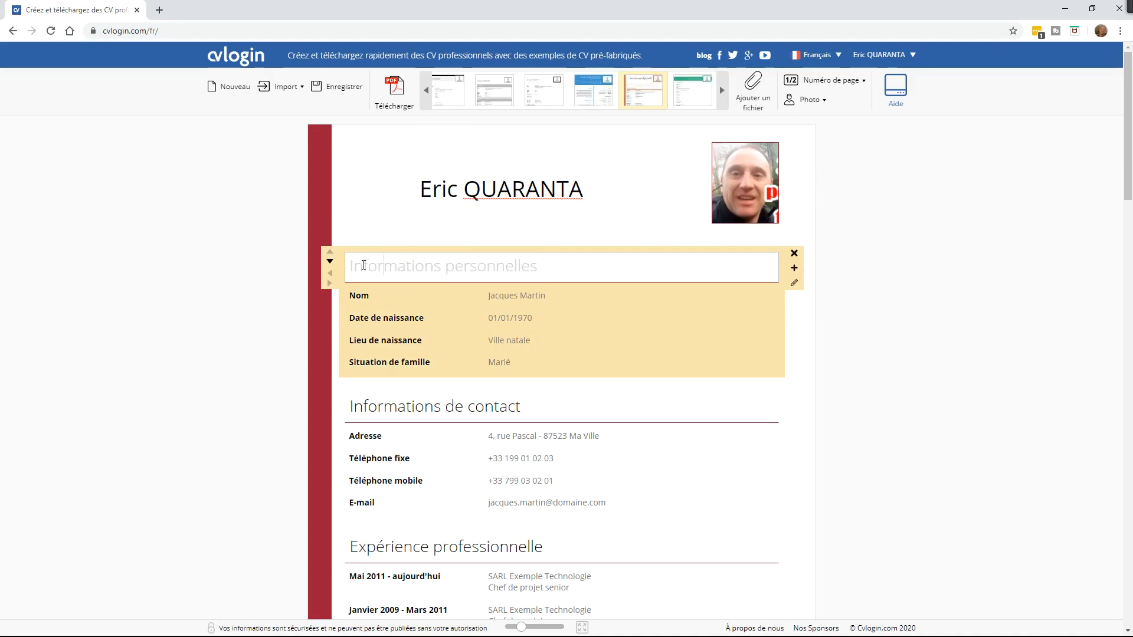
left_click_drag(352, 269, 588, 273)
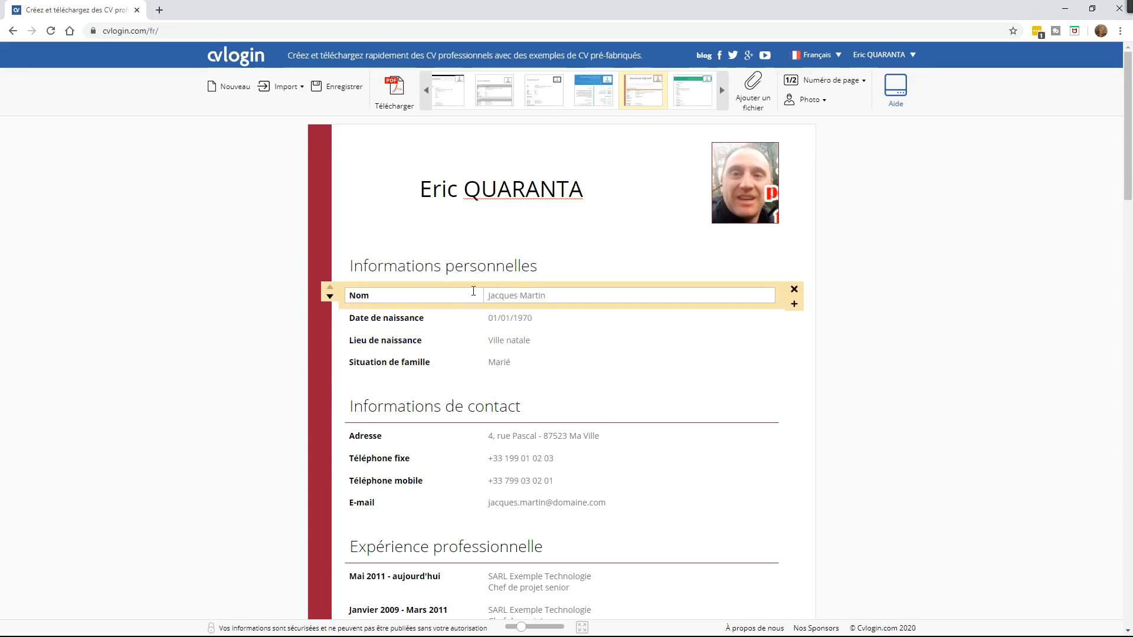
left_click_drag(487, 296, 557, 297)
type("eRIC")
key("BackSpace")
key("BackSpace")
key("BackSpace")
key("BackSpace")
key("BackSpace")
Step: Set birth date 01/01/1978, birthplace Marseille and marital status Marié
left_click(533, 315)
type("1978")
left_click(517, 351)
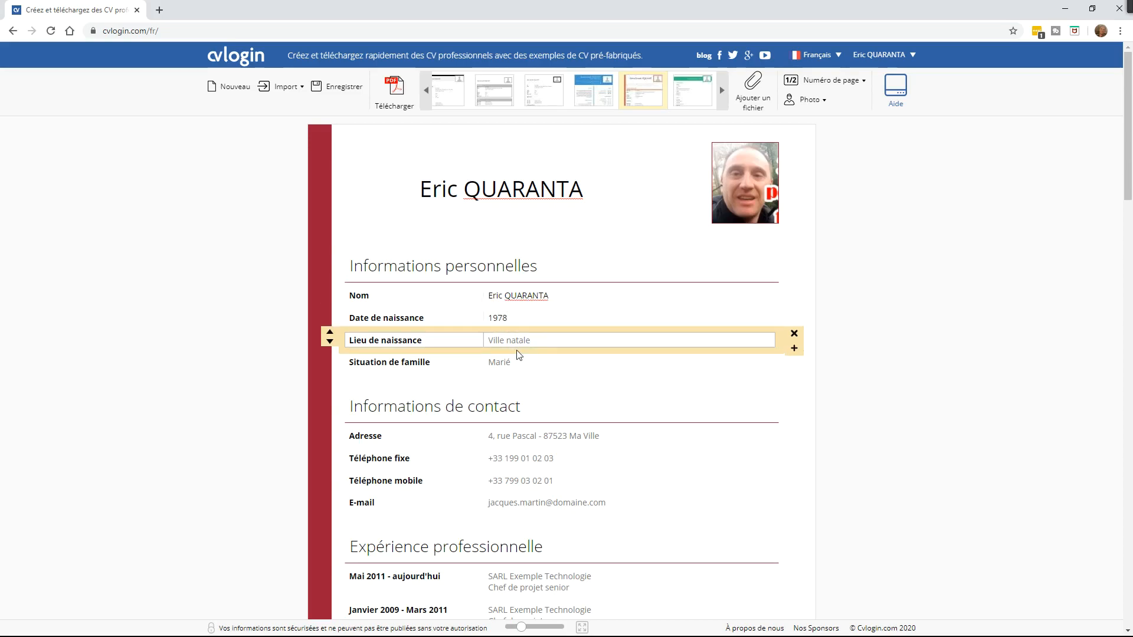
left_click(500, 318)
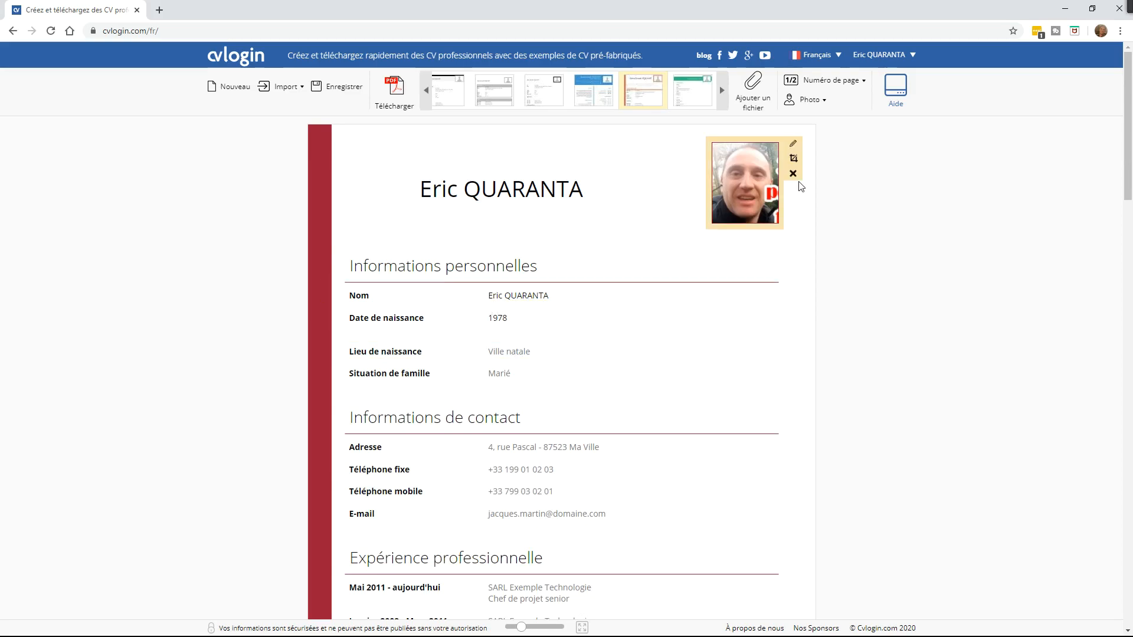
type("01/01/")
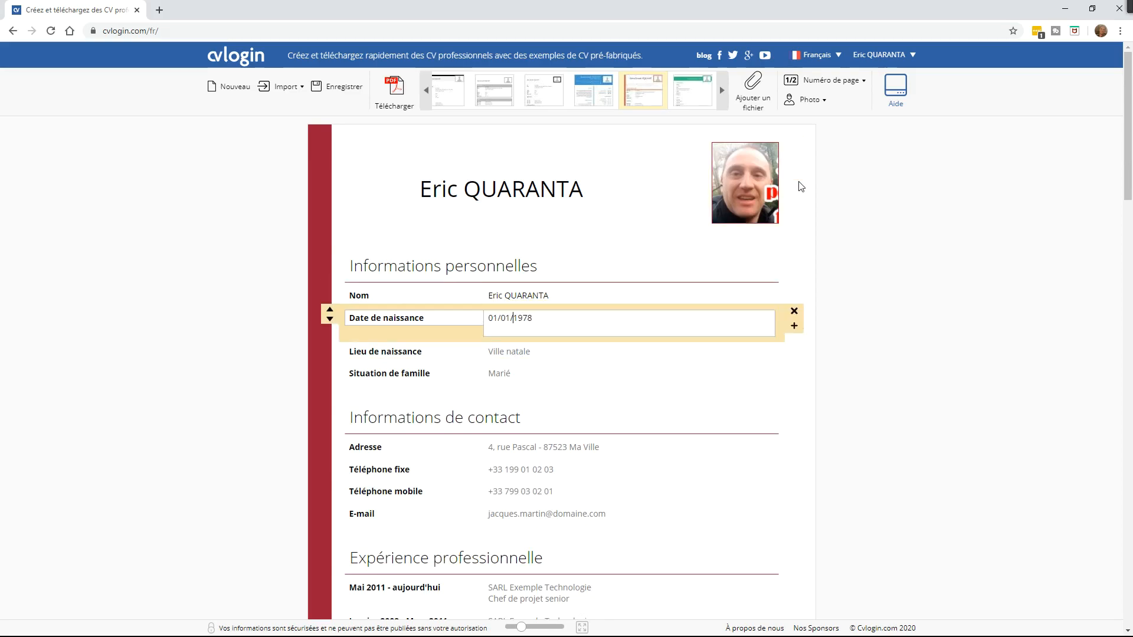
left_click(537, 352)
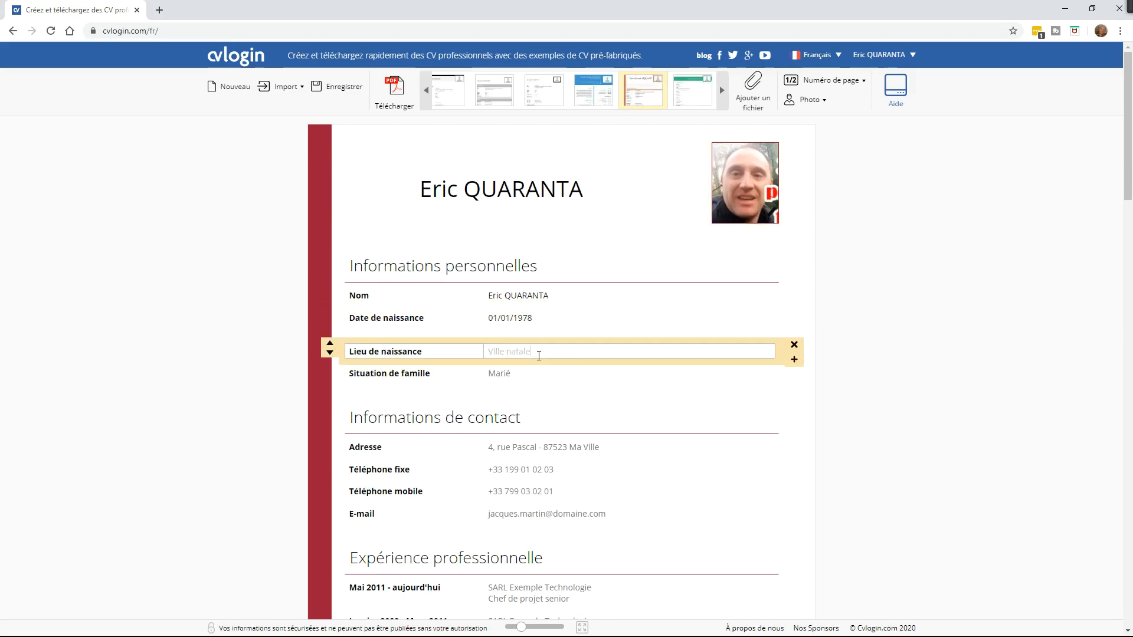
type("mARSEILLE")
key("BackSpace")
key("BackSpace")
key("BackSpace")
key("BackSpace")
key("BackSpace")
key("BackSpace")
key("BackSpace")
key("BackSpace")
key("BackSpace")
type("Marseille")
left_click(519, 373)
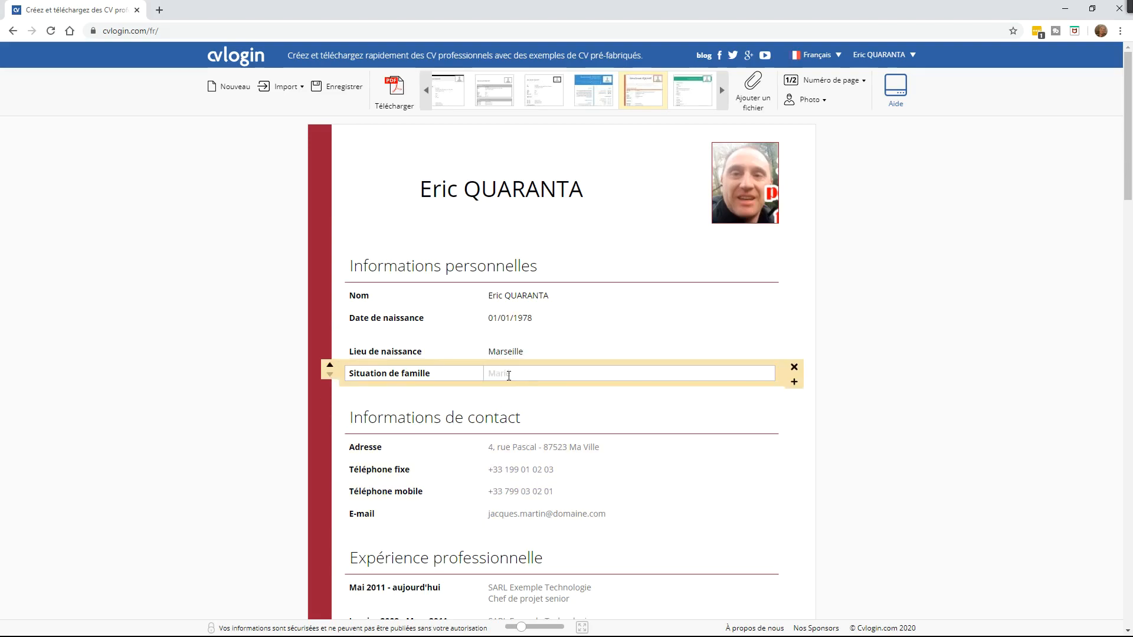
type("Marié")
Step: Enter the owner's street address, postcode and city in the Adresse row
left_click(582, 447)
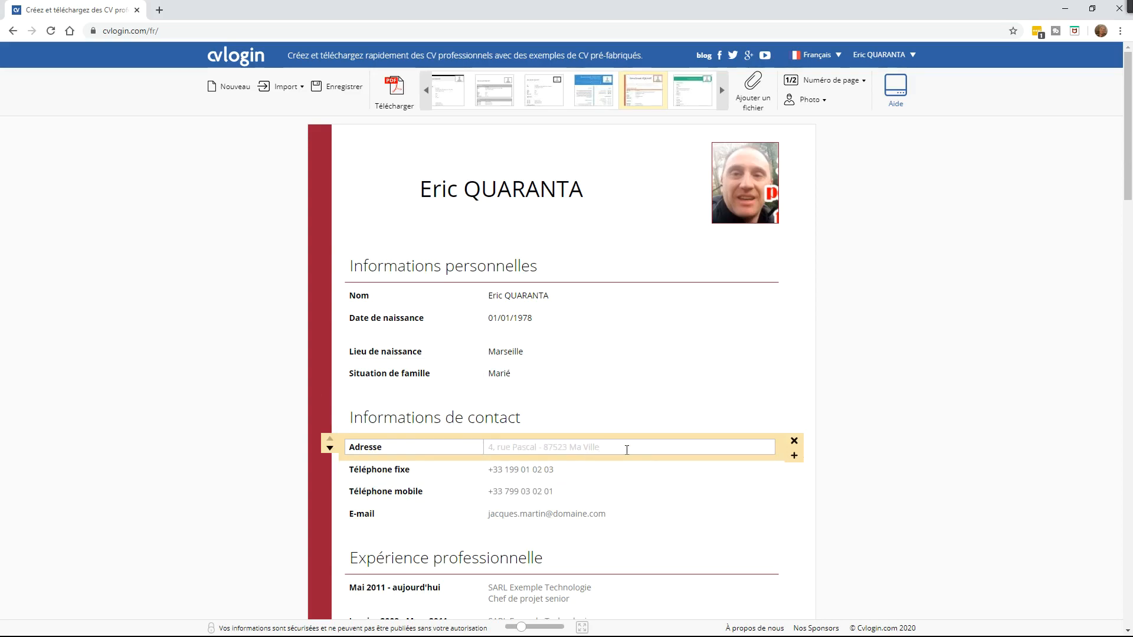
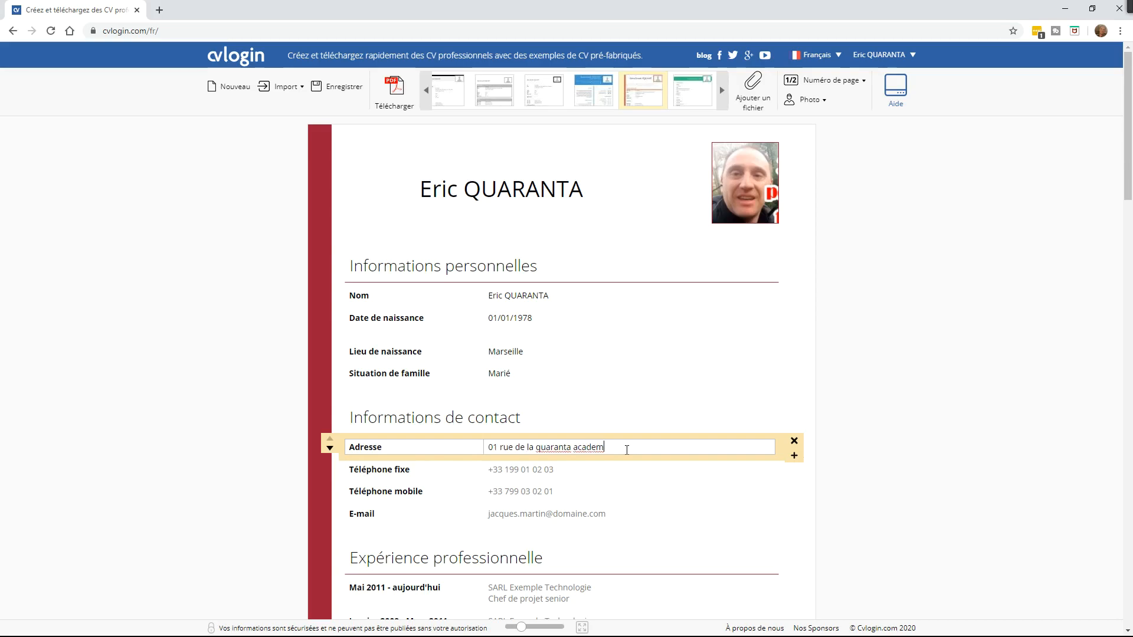
left_click(502, 491)
mouse_move(790, 472)
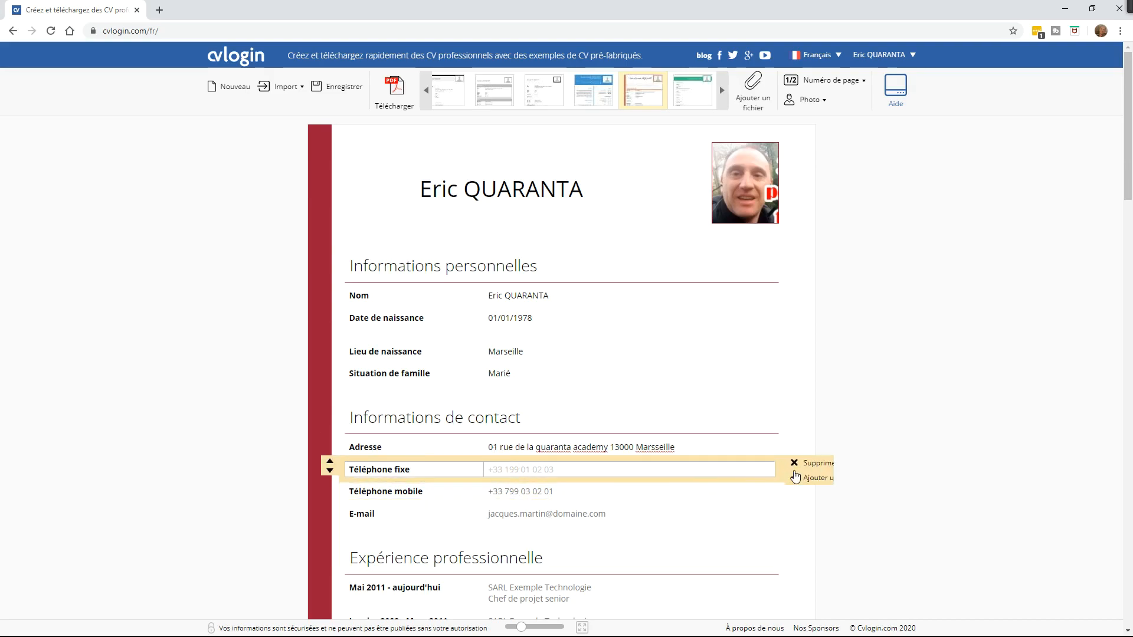
Step: Delete the Téléphone fixe row and add a Fax row below the mobile phone
left_click(829, 466)
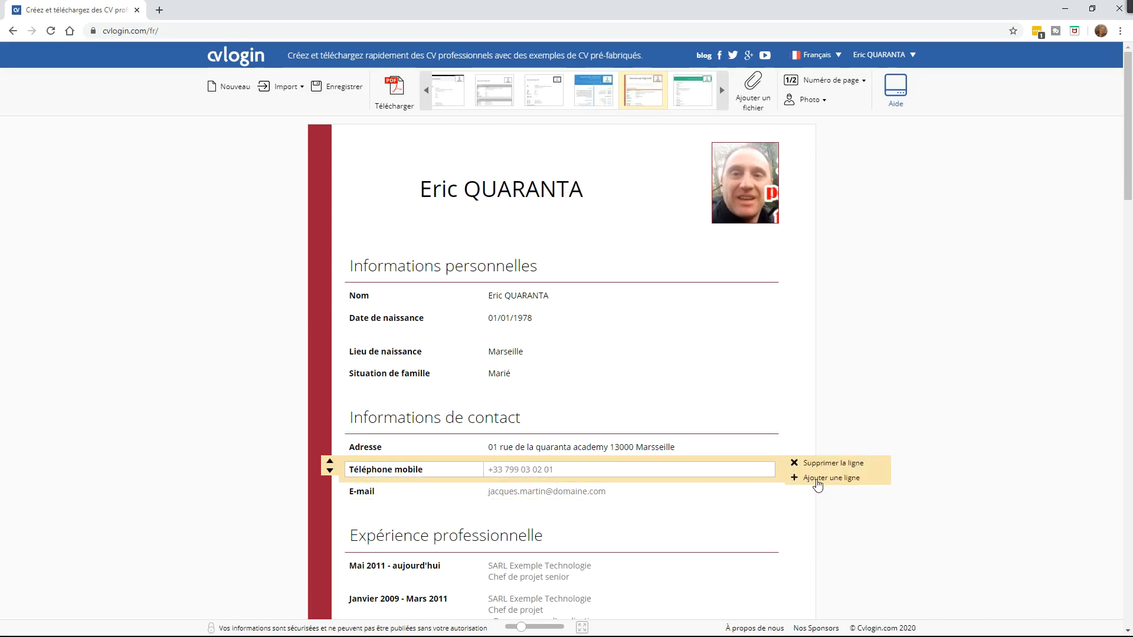
left_click(817, 479)
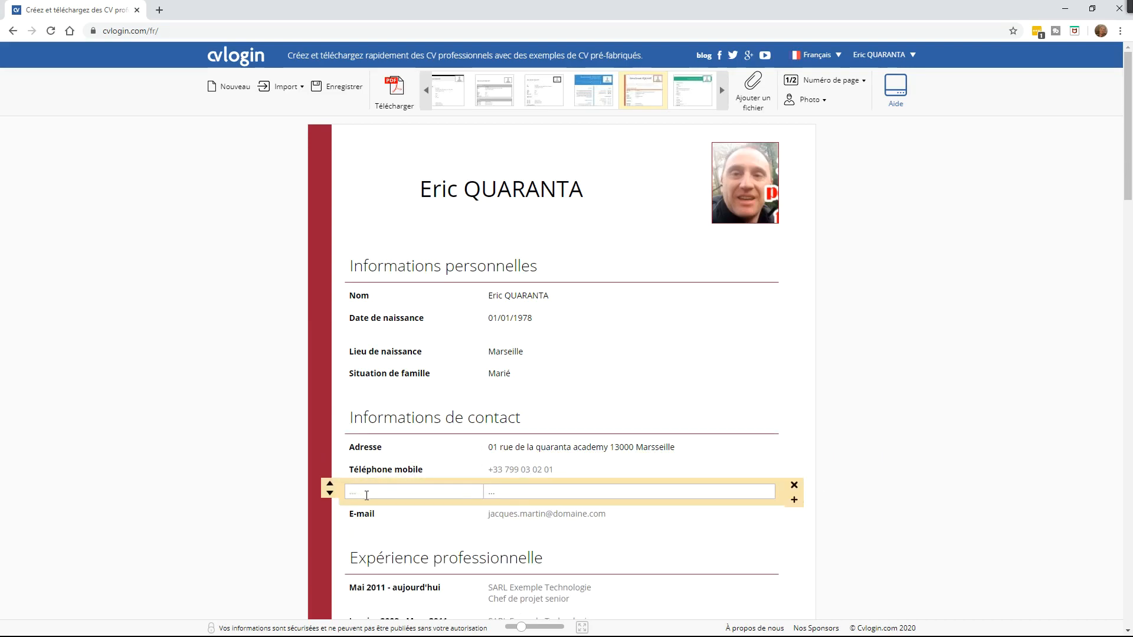
type("Fax")
Step: Replace the sample Téléphone mobile value with the owner's mobile number
left_click(521, 470)
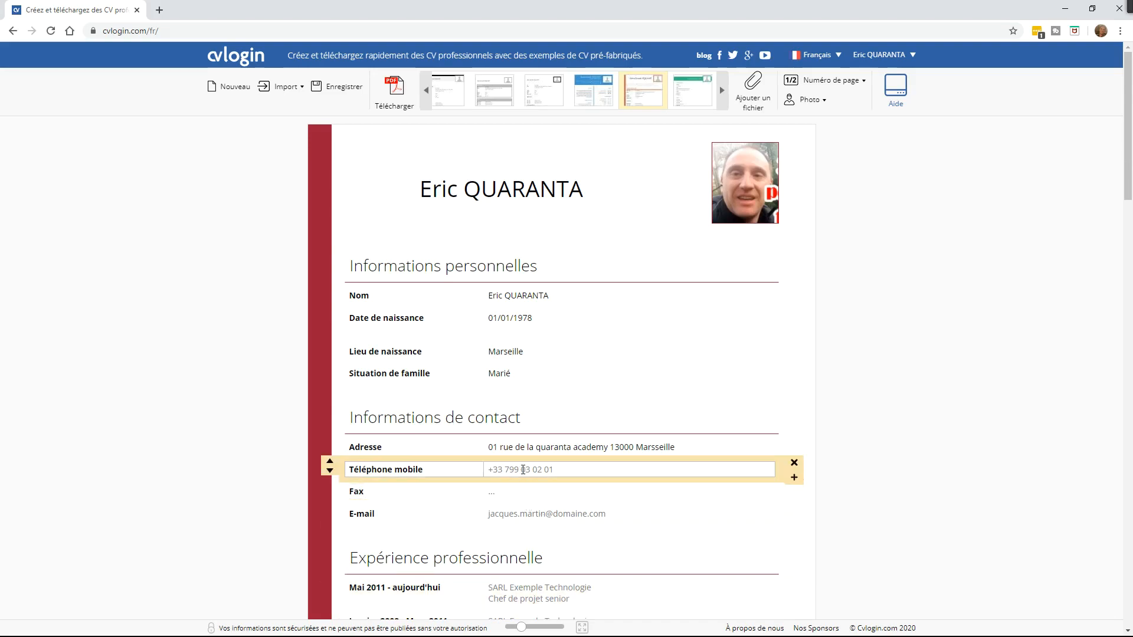
type("+33")
type(" 6")
key("BackSpace")
key("BackSpace")
key("BackSpace")
key("BackSpace")
type("06 00 00 00 00")
Step: Replace the sample E-mail row value with the owner's e-mail address
left_click(568, 511)
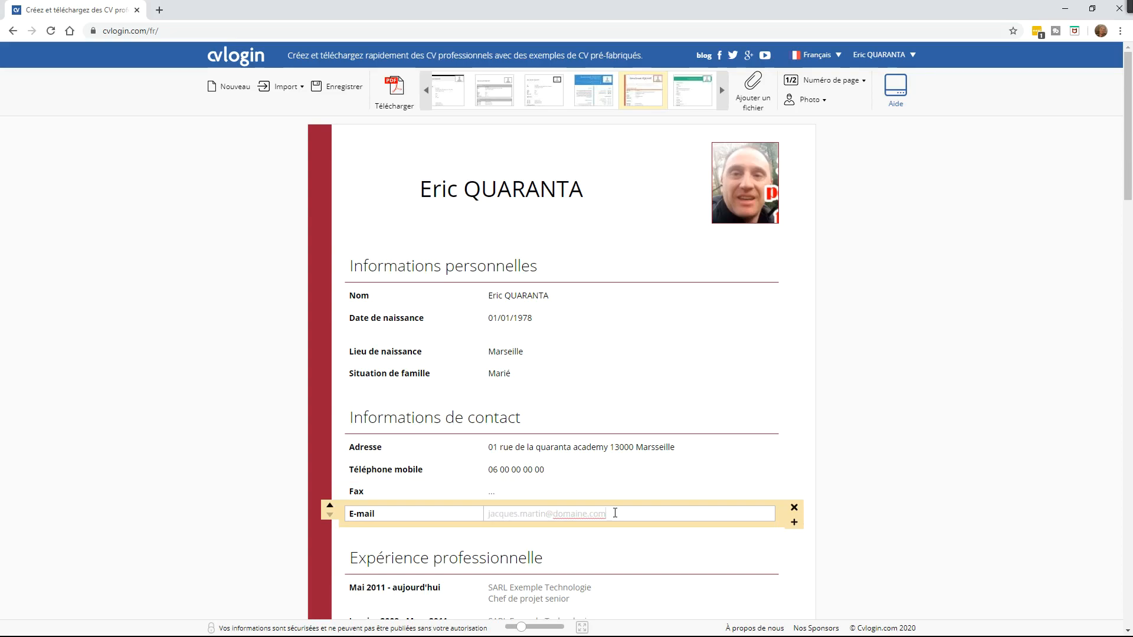
left_click(499, 489)
left_click(502, 470)
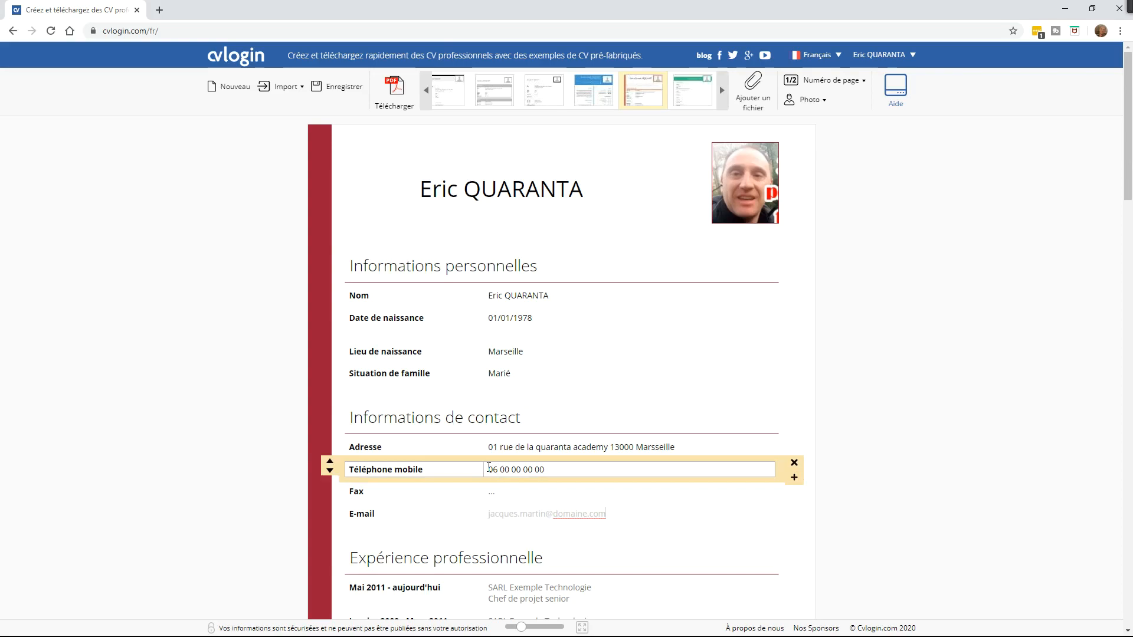
left_click(510, 514)
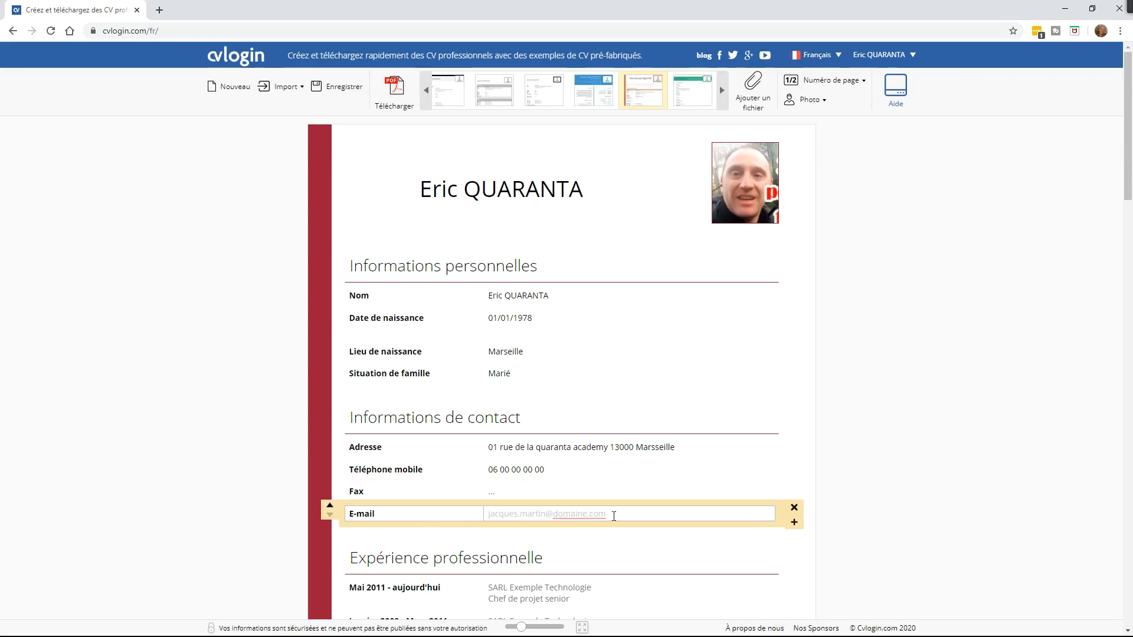
left_click_drag(614, 517, 488, 515)
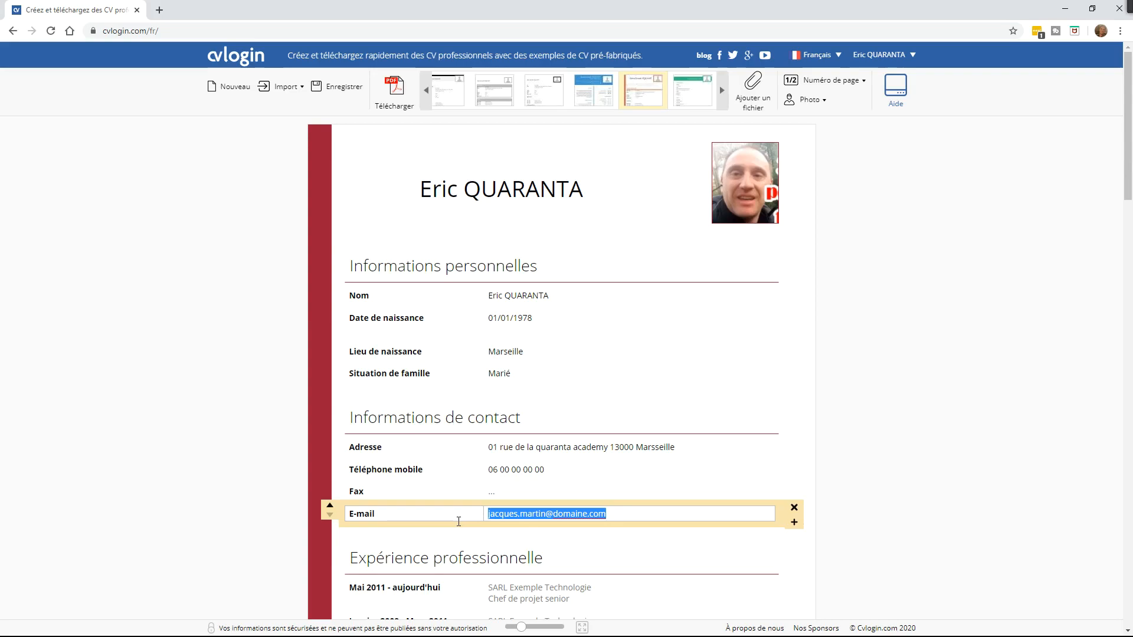
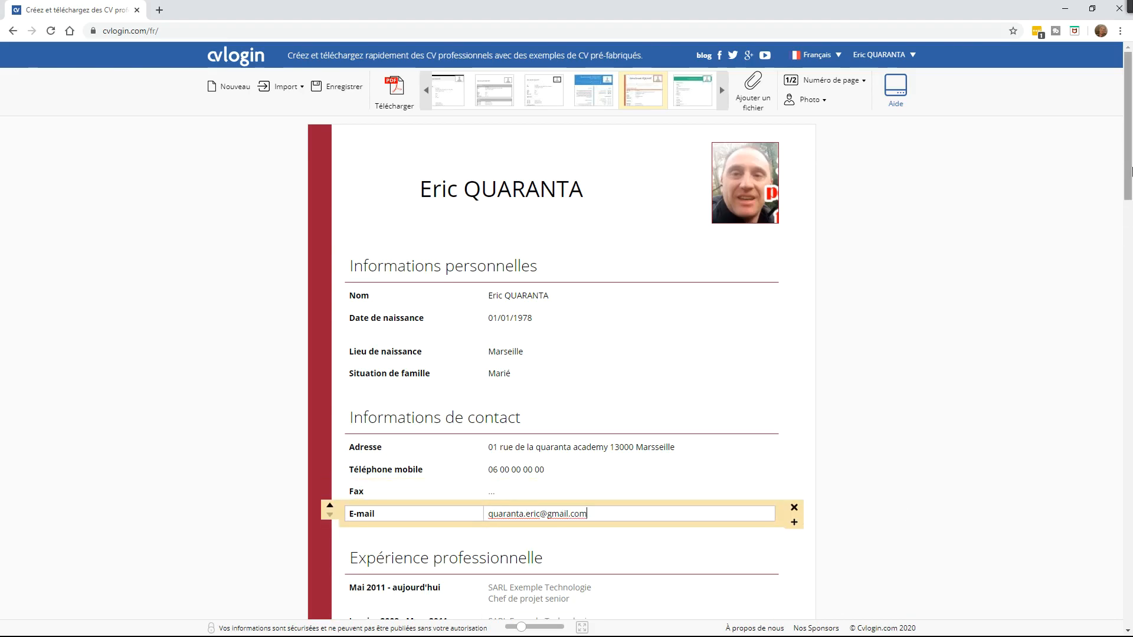
scroll(921, 253, "down", 5)
Step: Date the first job 2003 - A aujourd'hui: Enseignant Gestion Administration au lycée Pouet Pouet
left_click(920, 254)
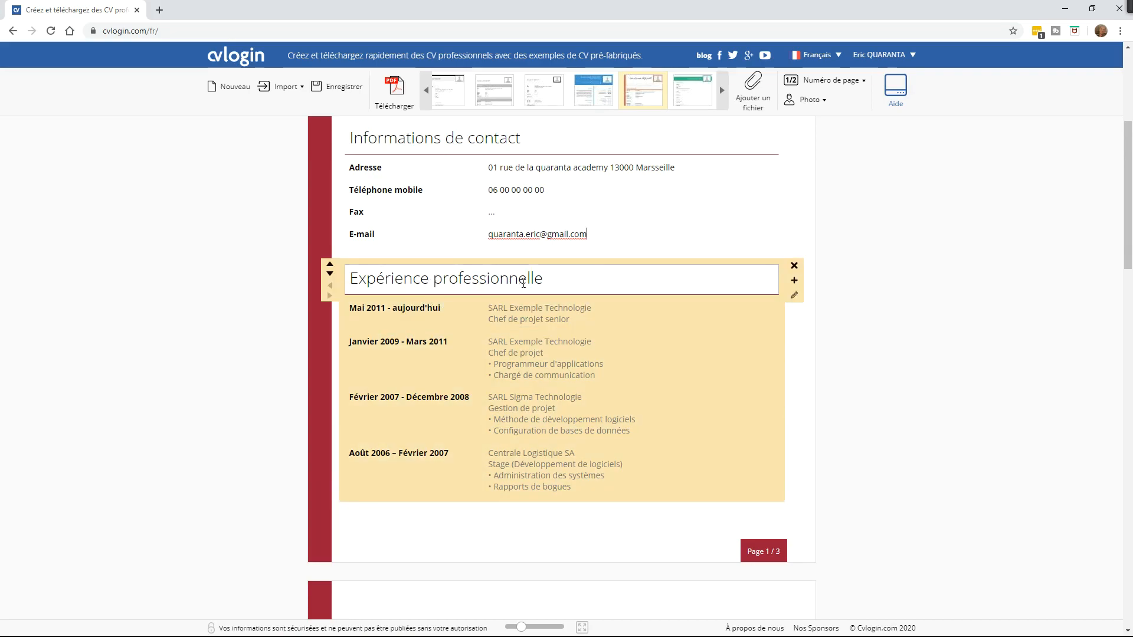
left_click(562, 279)
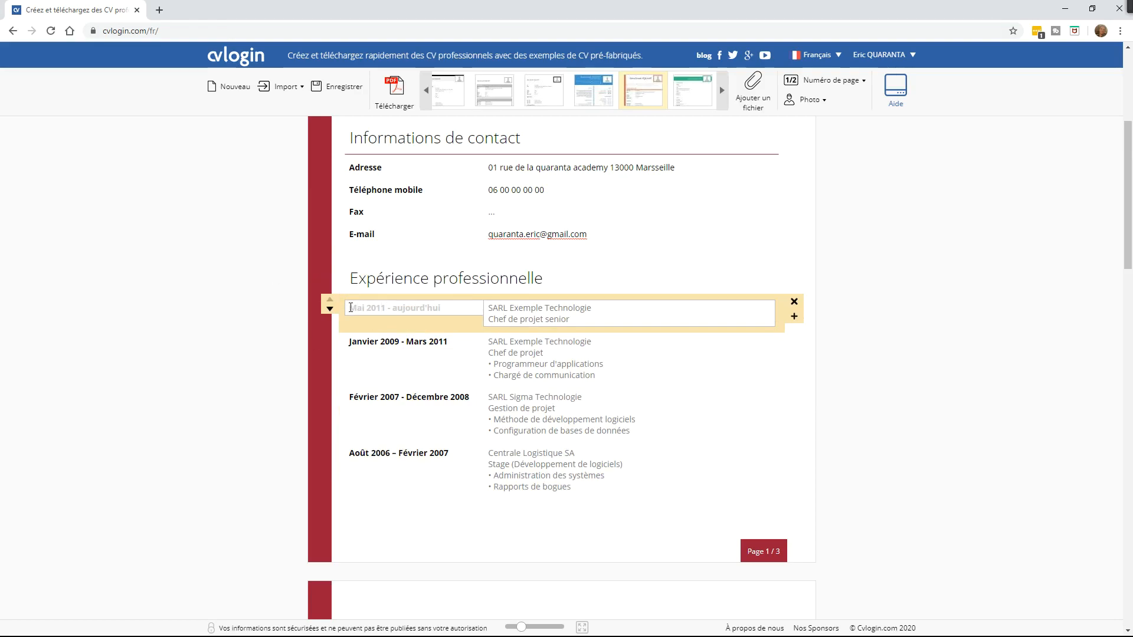
type("20")
type("032")
type(" - ")
type("A aujourd'hu")
type("i")
left_click(489, 308)
type("Ens")
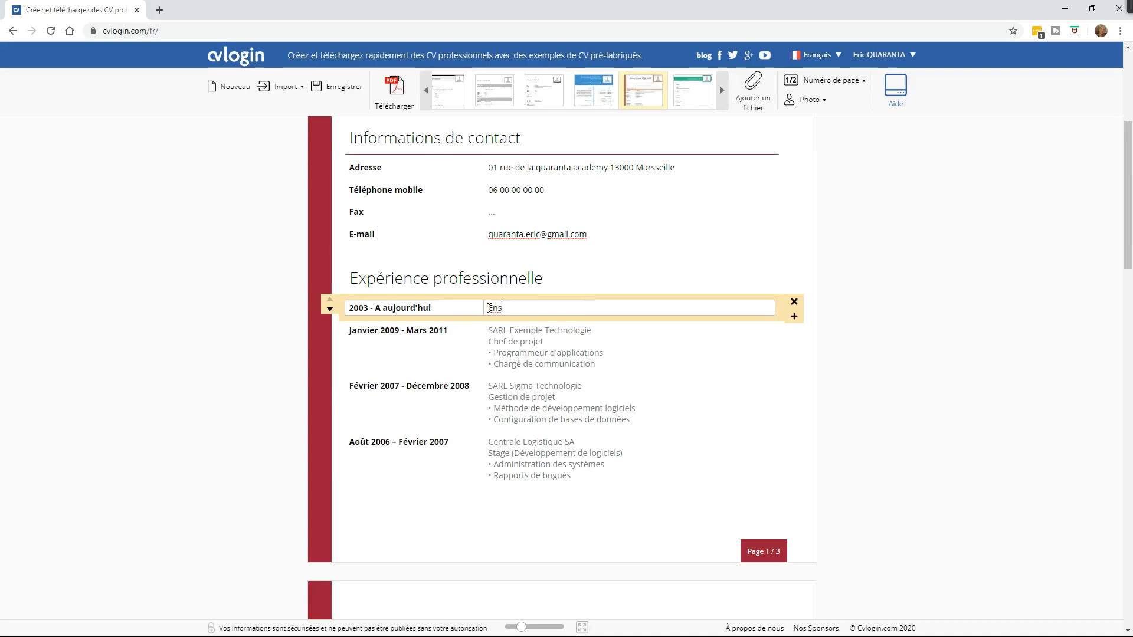
type("eignant Gestion Administration au ly")
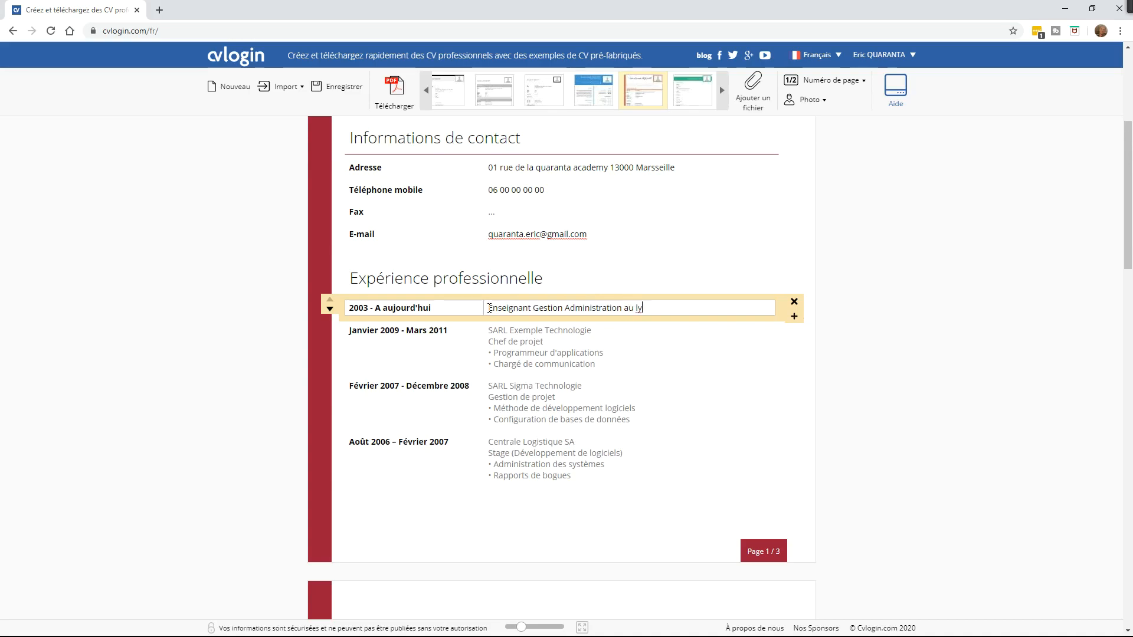
type("cée Pouet Pouet")
Step: Set the second job to 2001 - 2003, Contrôleur Comptable au sein de la Banque Cdt ..
left_click(413, 334)
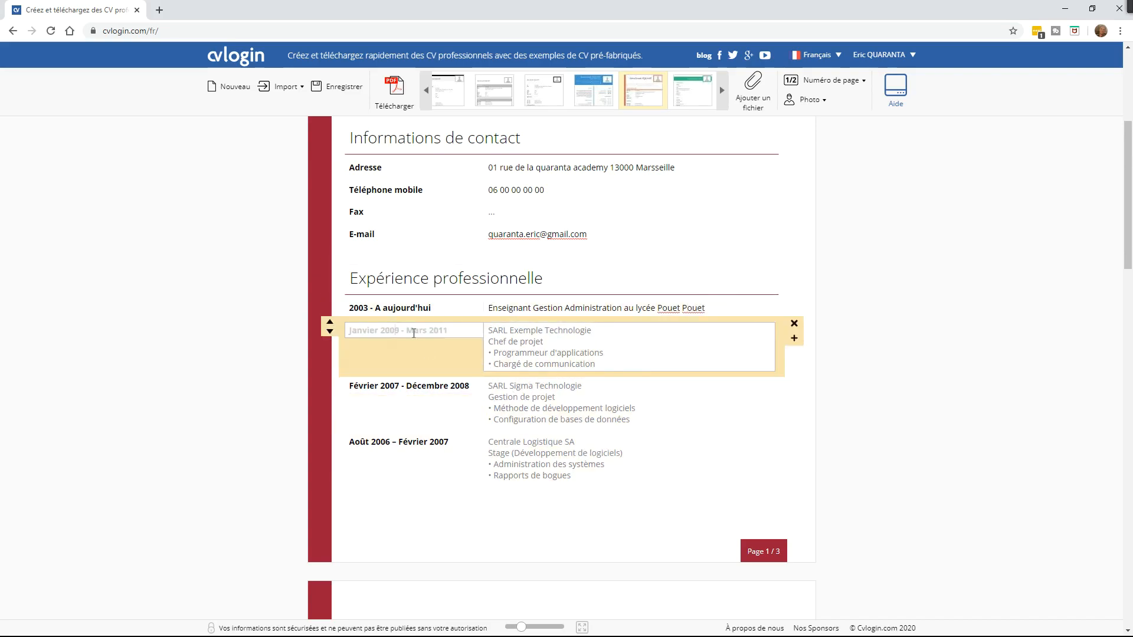
type("2001 - 2003")
left_click(499, 327)
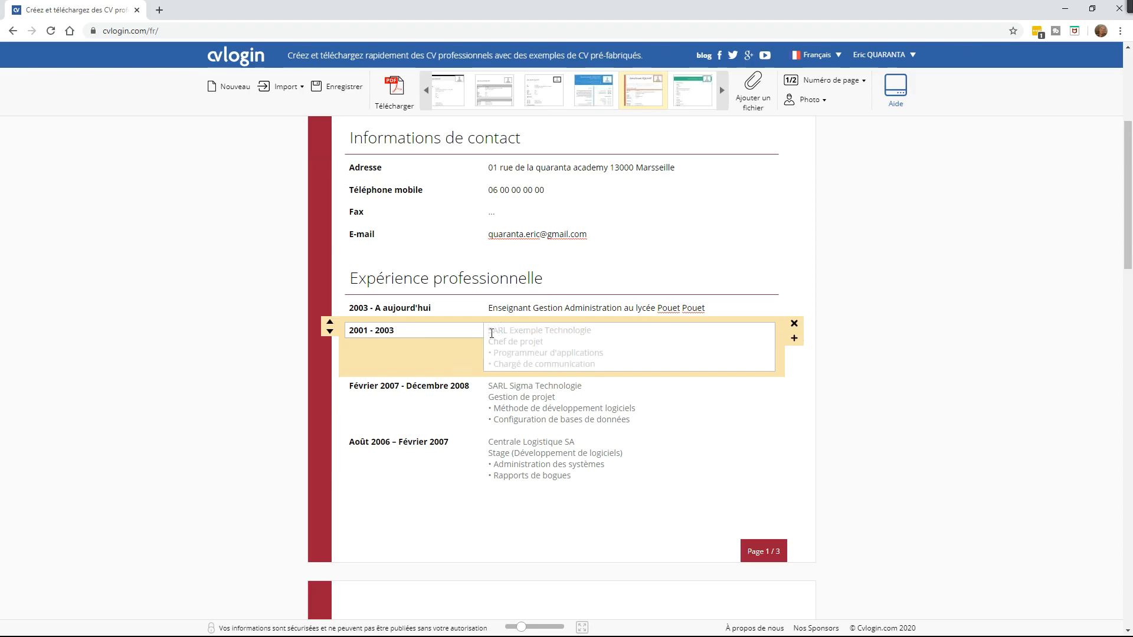
type("Contr")
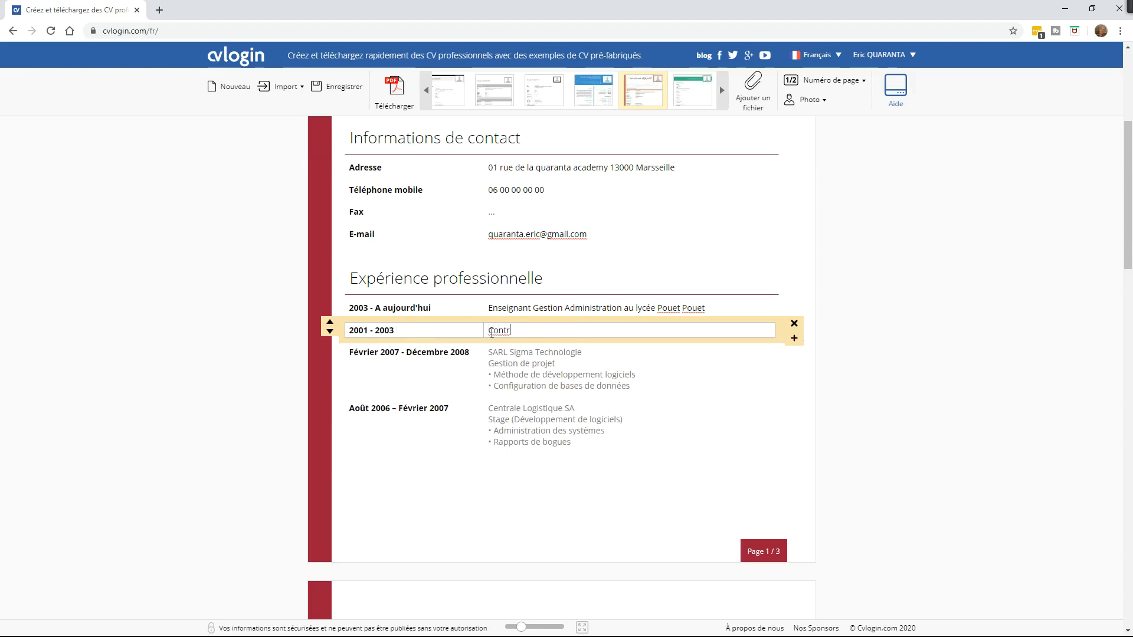
type("ôleur Comptanble au sein de la ")
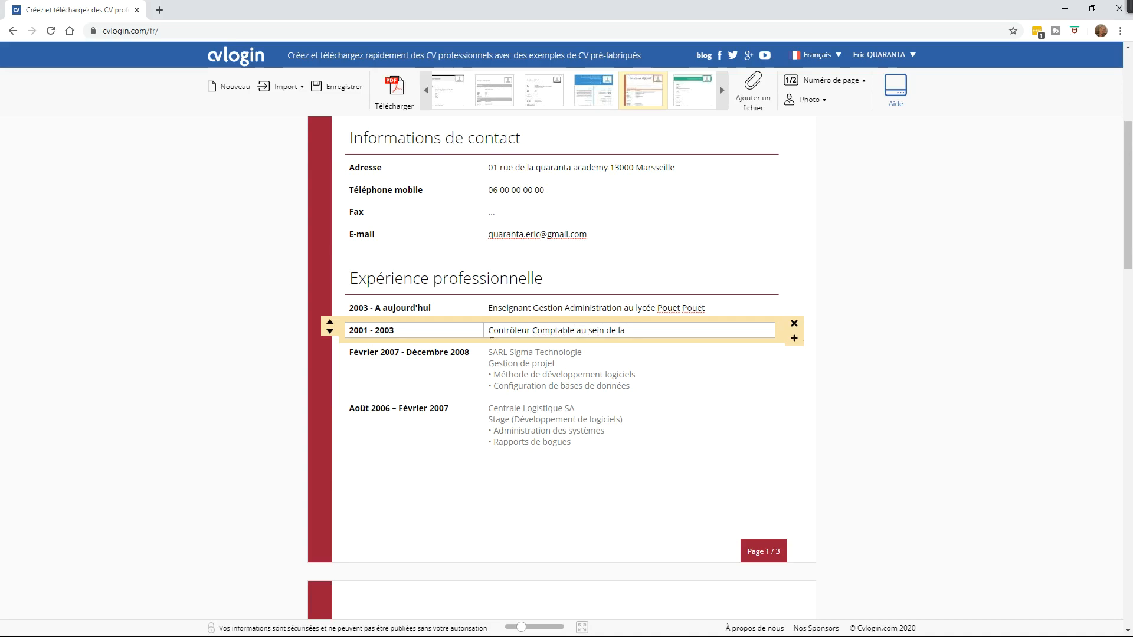
type("Ba")
type(",nque")
key("BackSpace")
key("BackSpace")
key("BackSpace")
key("BackSpace")
key("BackSpace")
key("BackSpace")
type("nque Cdt ...")
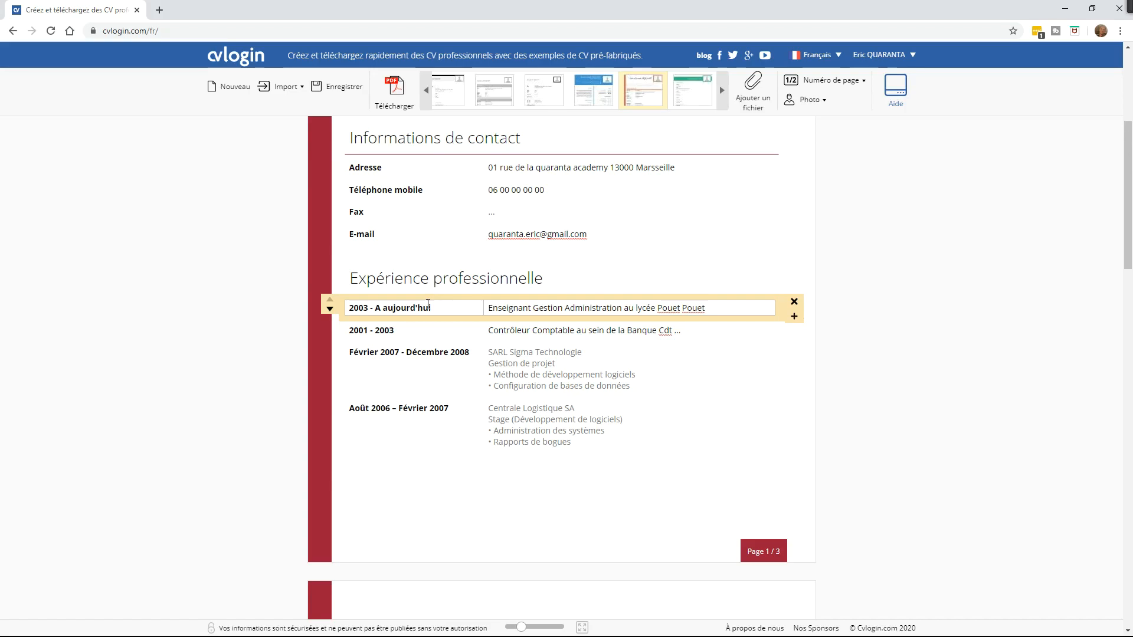
Step: Reopen both experience entries and select the first job's description text
left_click(387, 330)
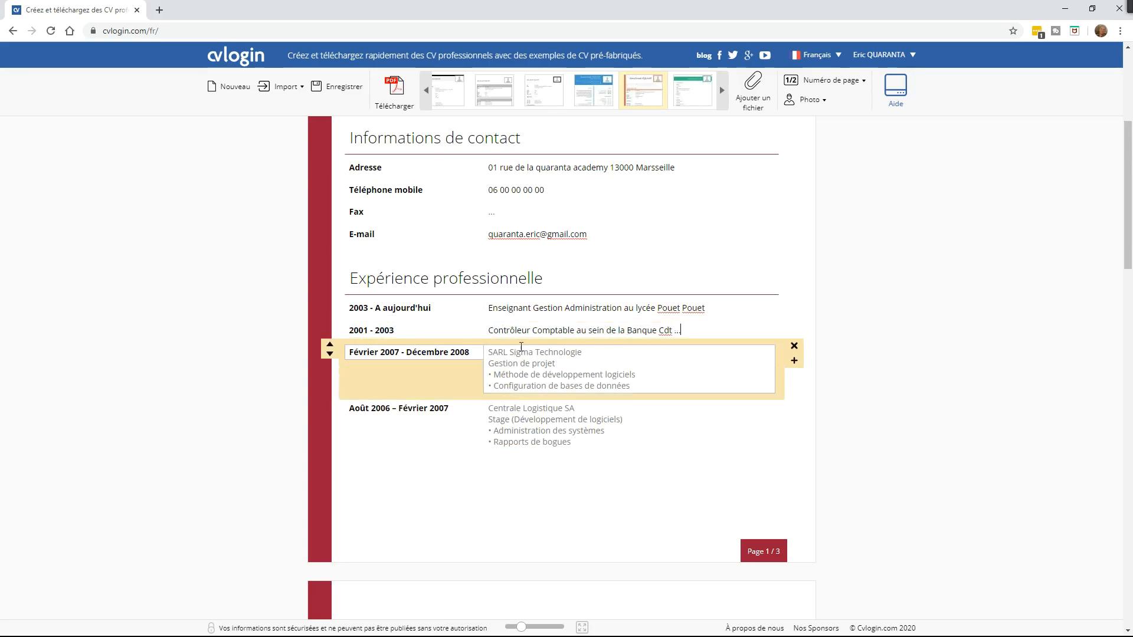
left_click(372, 306)
left_click_drag(489, 308, 733, 312)
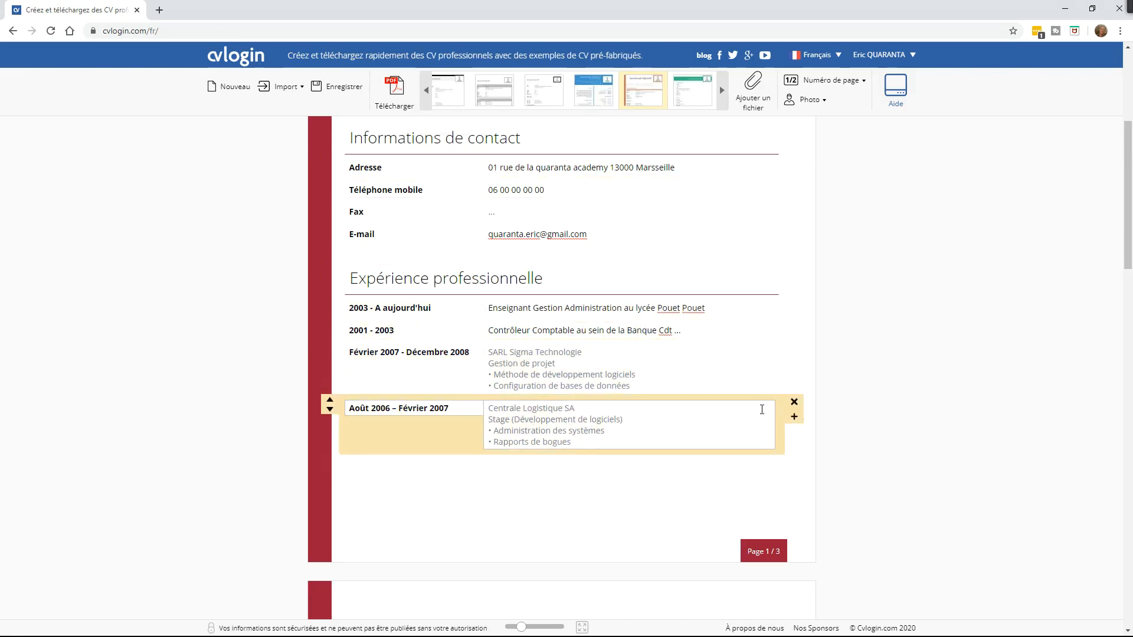
left_click_drag(1131, 243, 1131, 351)
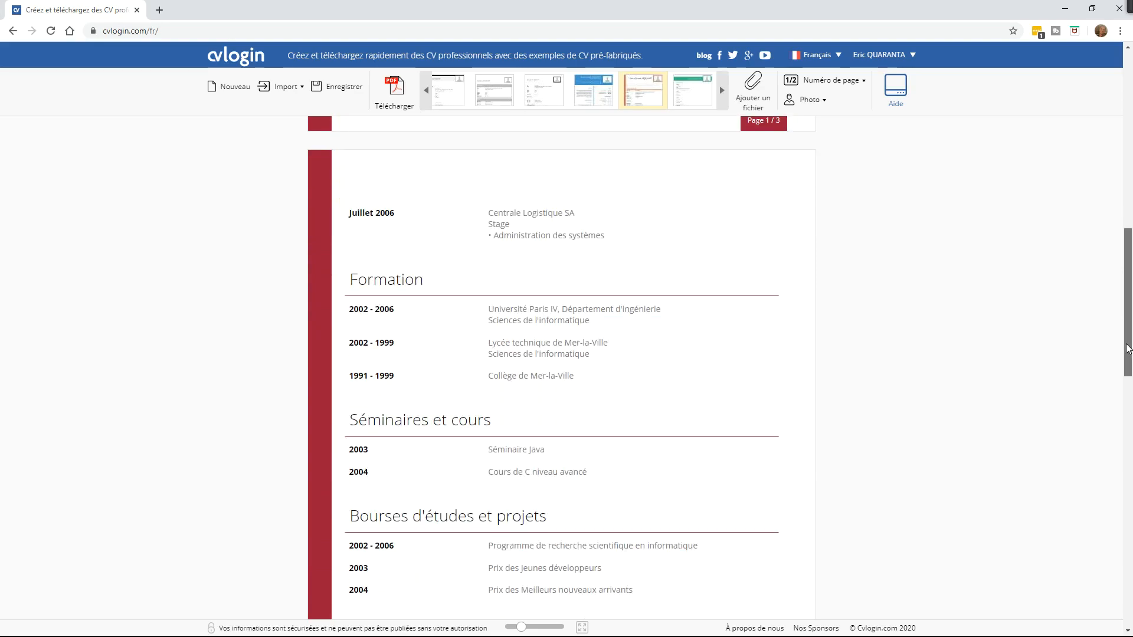
Step: Delete the Juillet 2006 internship and set the first Formation entry to 2000 - 2002, Niveau DESCF
left_click(794, 207)
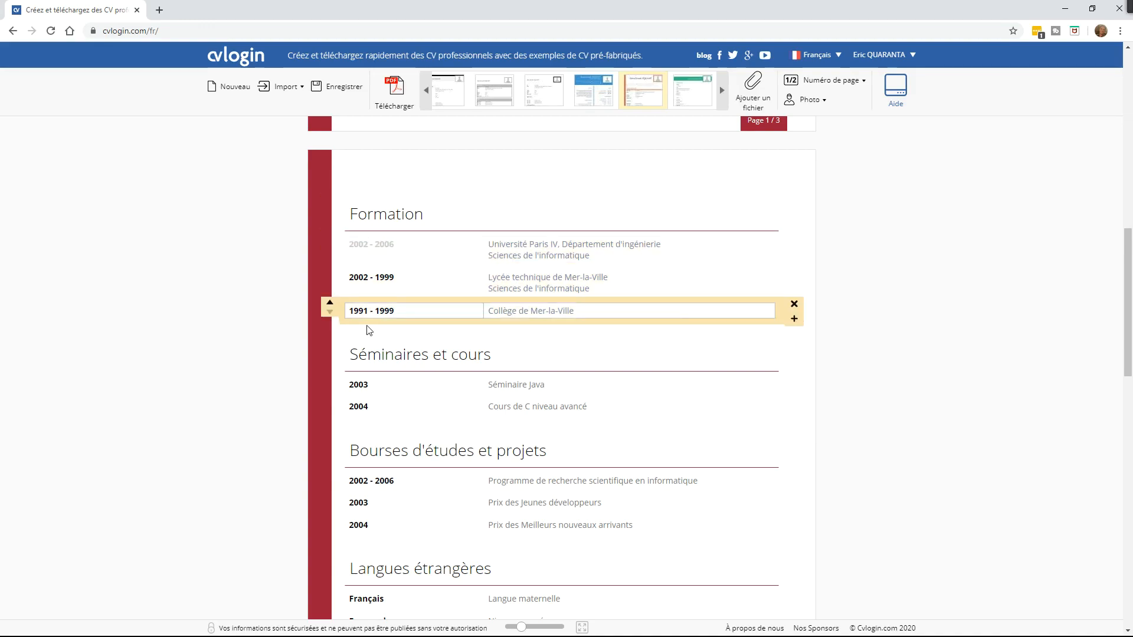
type("2")
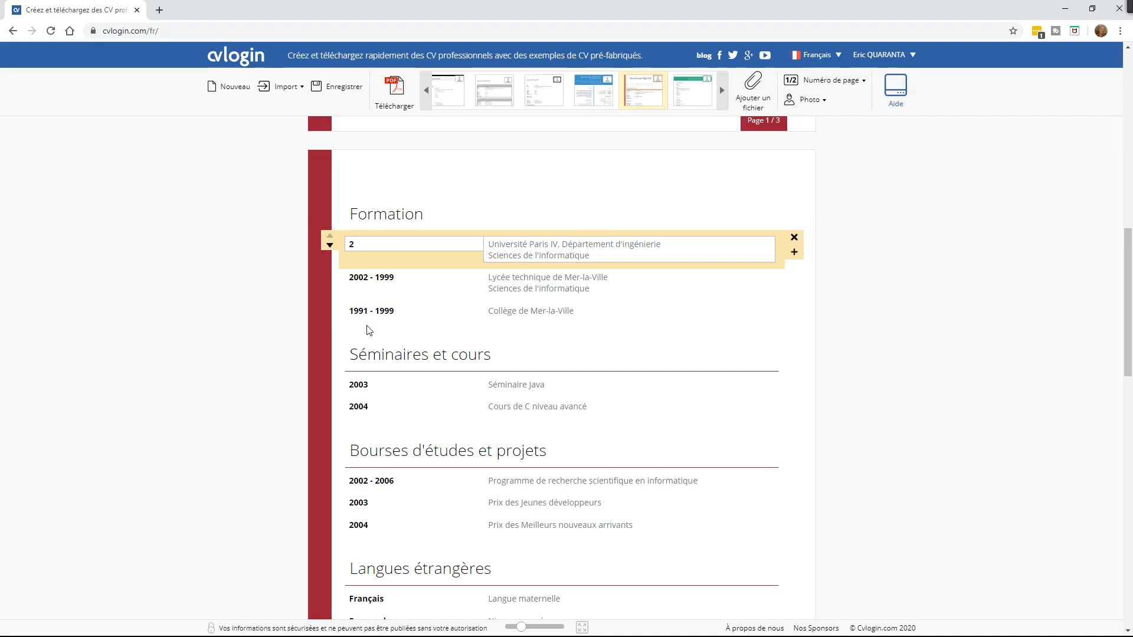
key("BackSpace")
type("1999 -")
key("ctrl+a")
key("BackSpace")
type("2000 - 2002")
left_click(561, 244)
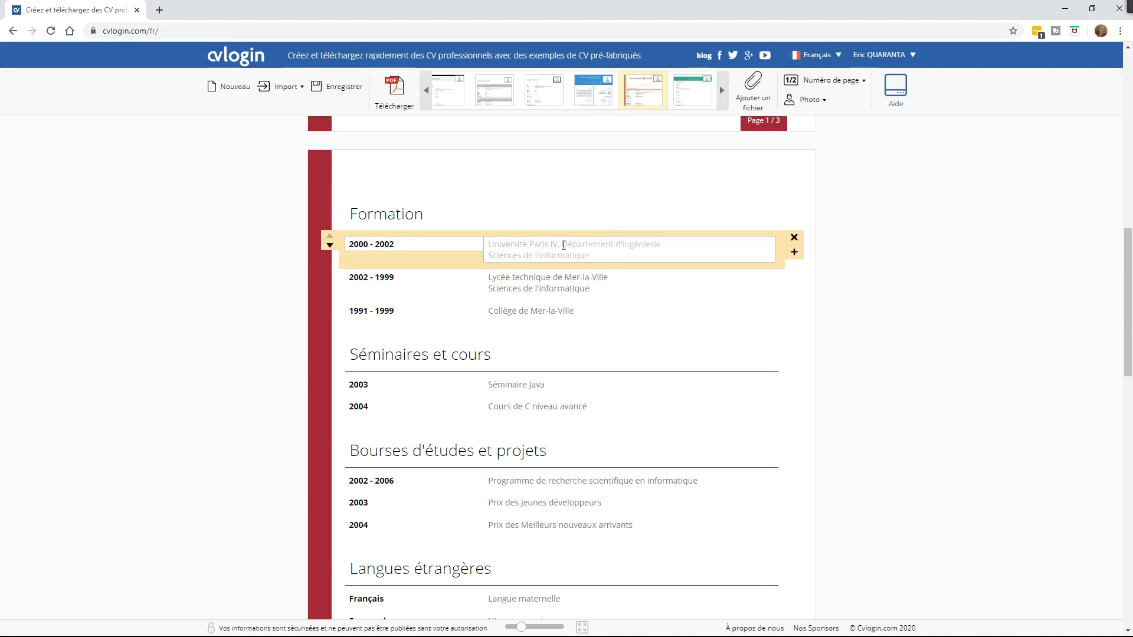
type("D")
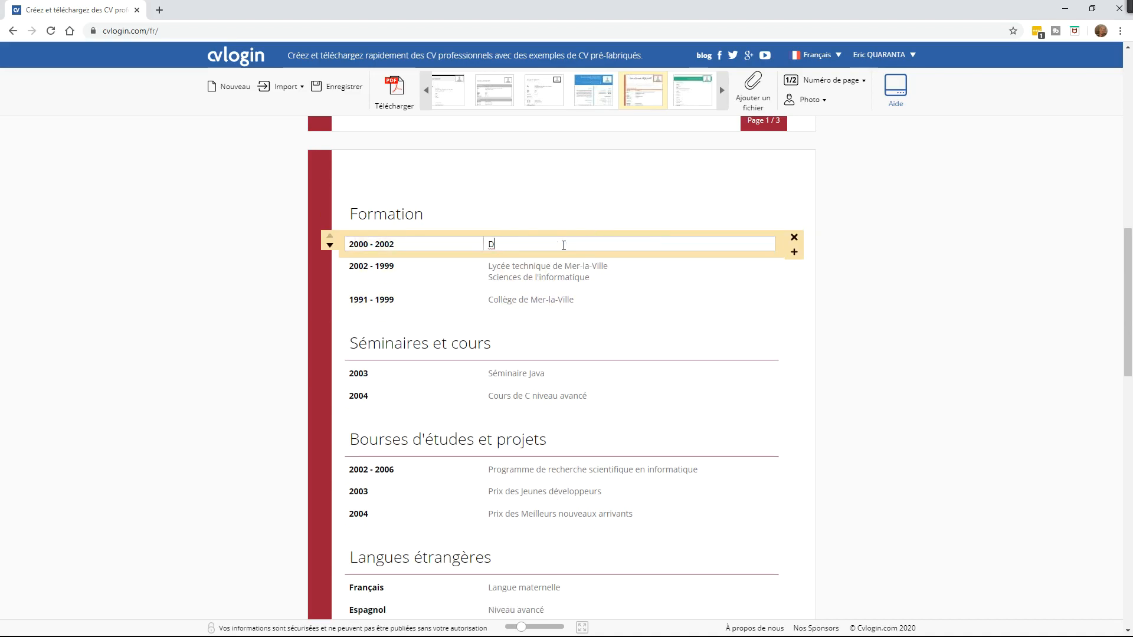
key("BackSpace")
type("Niveau DESCF")
Step: Add 1999- 2001 DECF, correct the first date to 2001 - 2002, and date the third entry 1997
left_click(415, 272)
type("1999-")
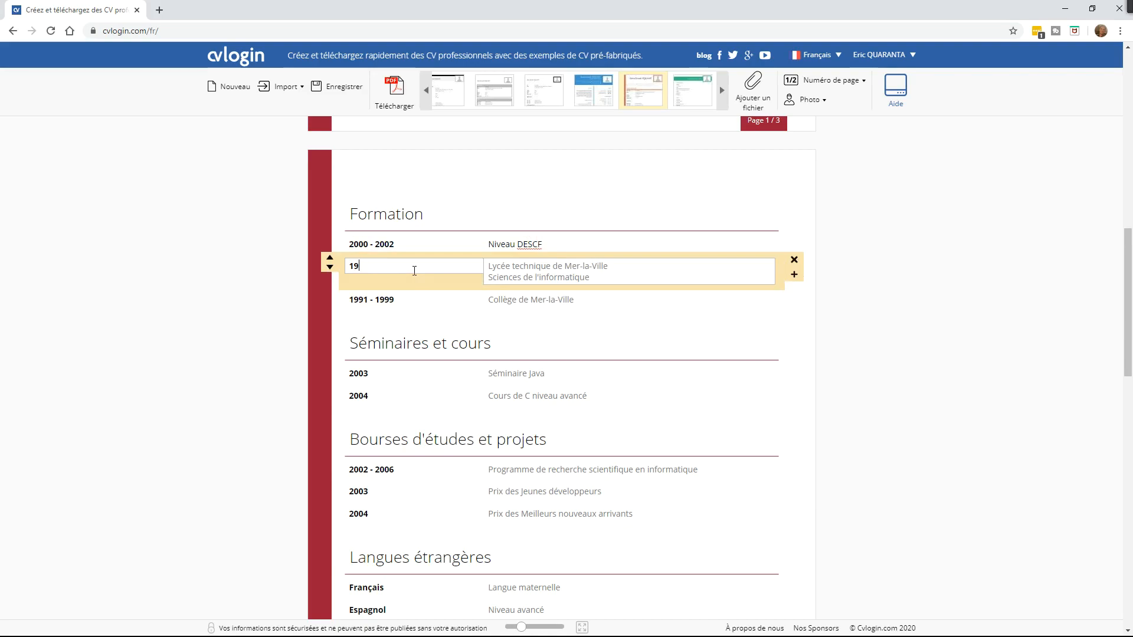
type("99- 2001")
left_click(368, 244)
key("BackSpace")
type("1")
left_click(508, 266)
type("DEC")
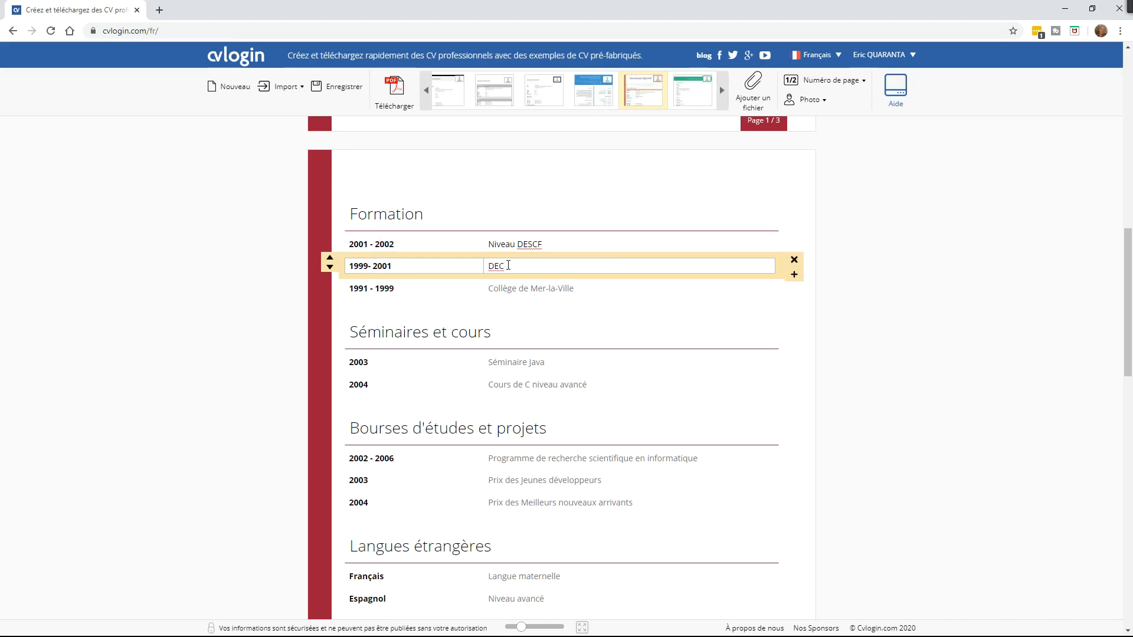
type("F")
left_click(398, 289)
type("1997")
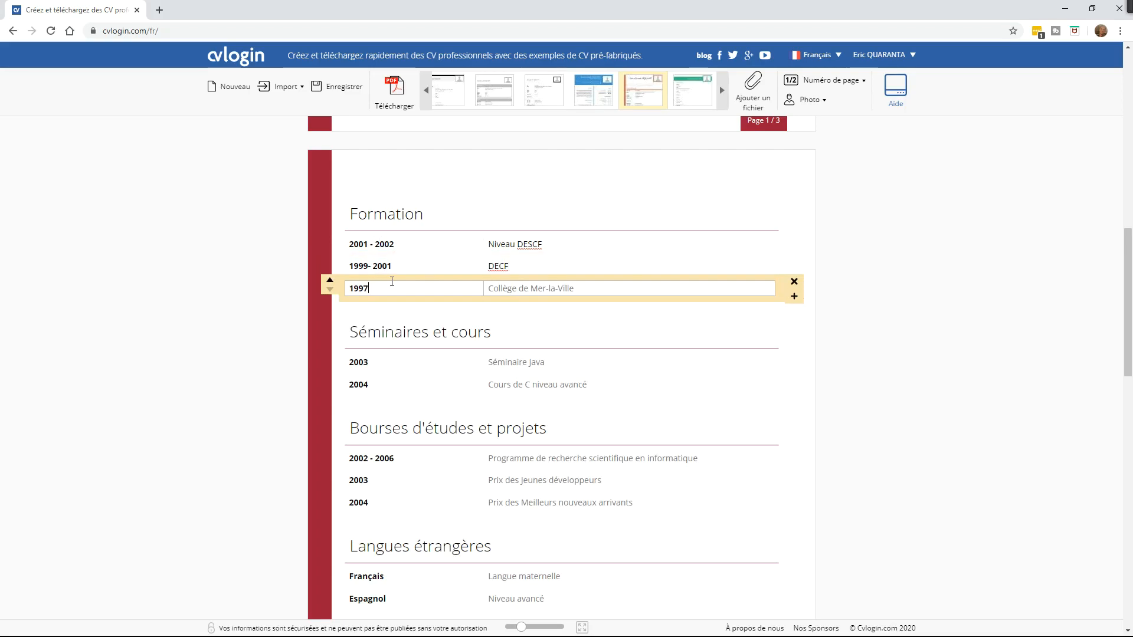
Step: Enter 'Bac STT' as the description of the 1997 Formation entry
left_click(552, 288)
type("Bac STT")
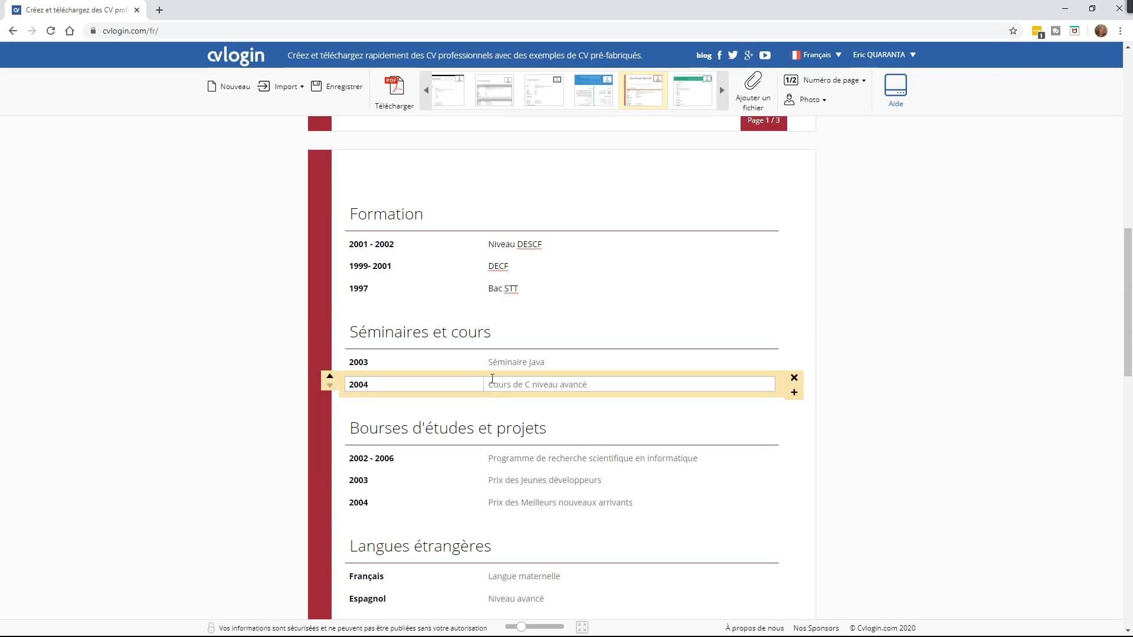
Step: Delete the 2004 Cours de C row and retitle Séminaire Java 'Séminaire sur les neurosciences'
left_click(565, 358)
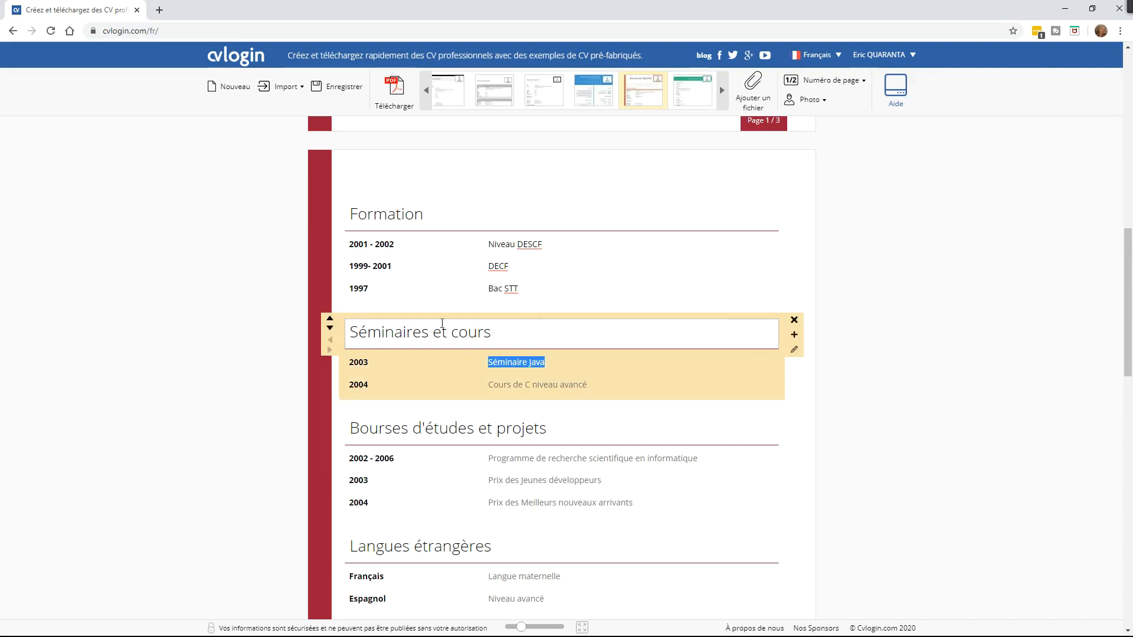
left_click(796, 379)
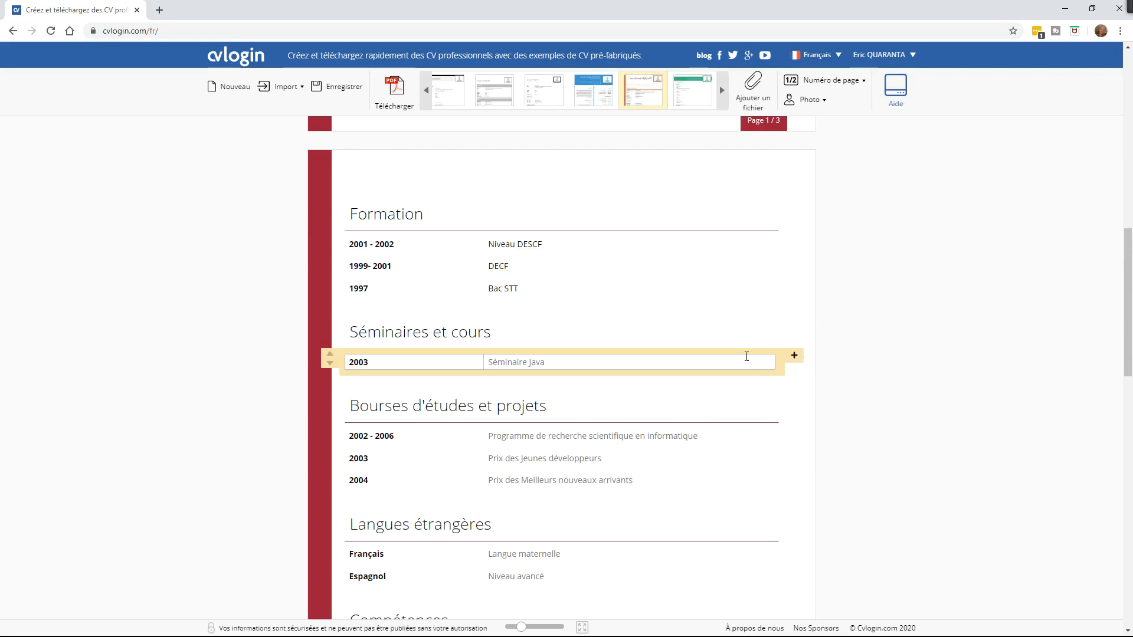
left_click_drag(561, 362, 450, 352)
type("Séminaire sur les neuro-sciences")
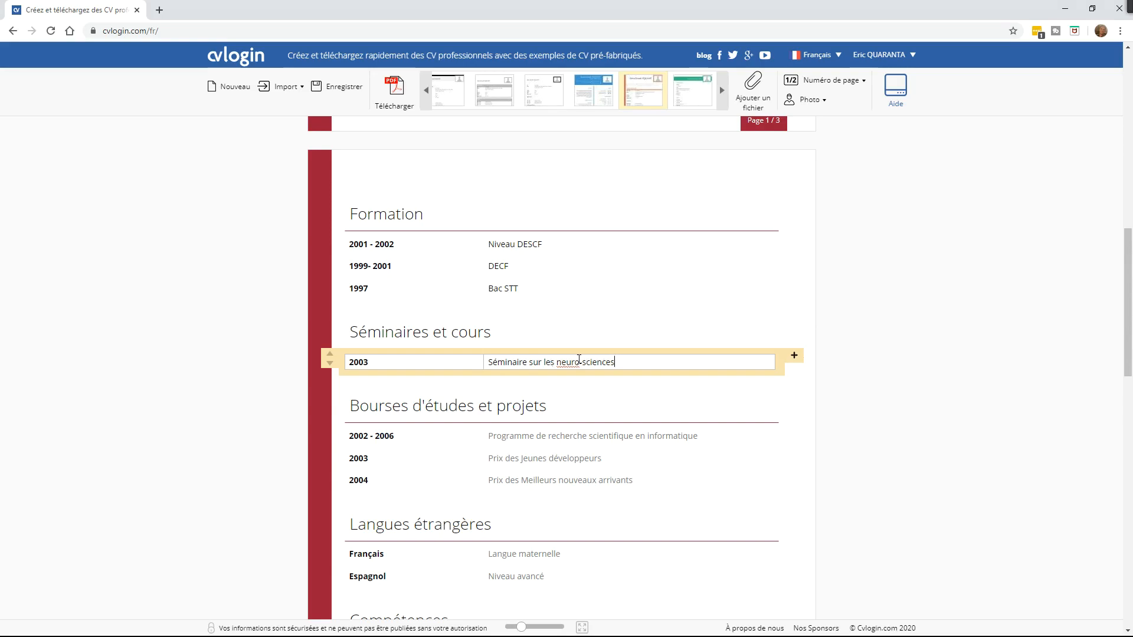
key("BackSpace")
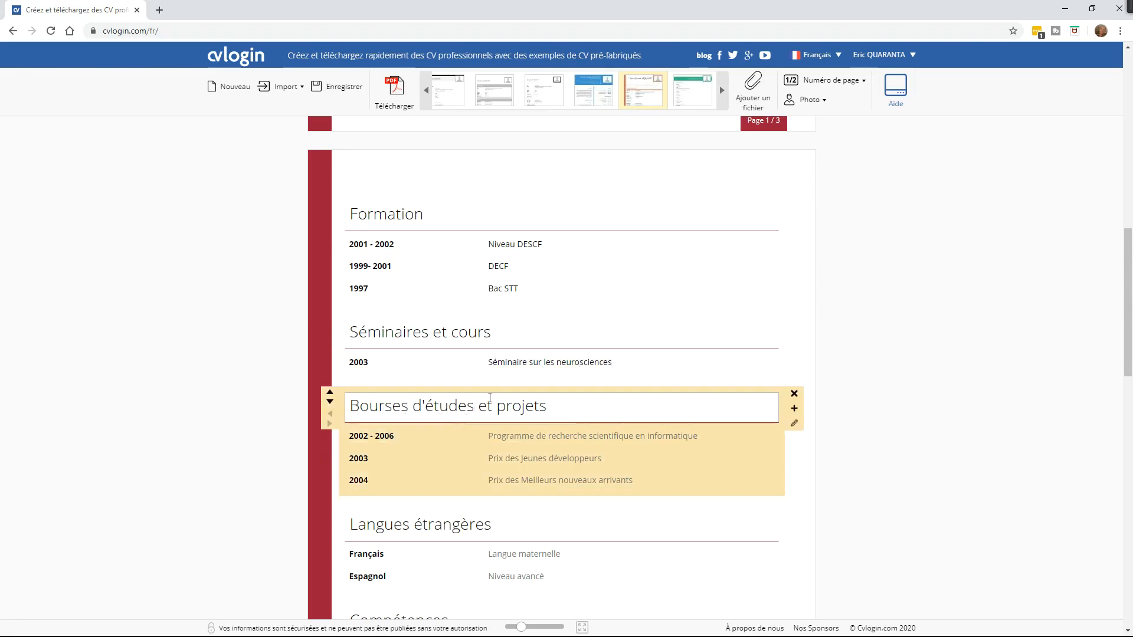
Step: Delete the Bourses d'études et projets section with Supprimer le paragraphe
scroll(1122, 320, "down", 3)
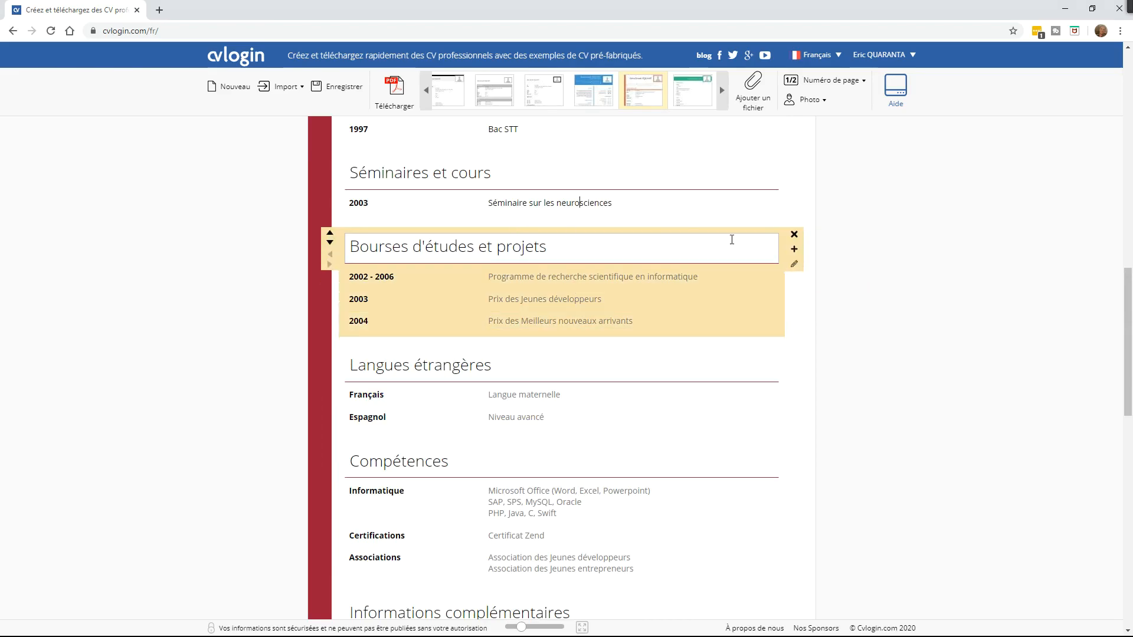
mouse_move(794, 239)
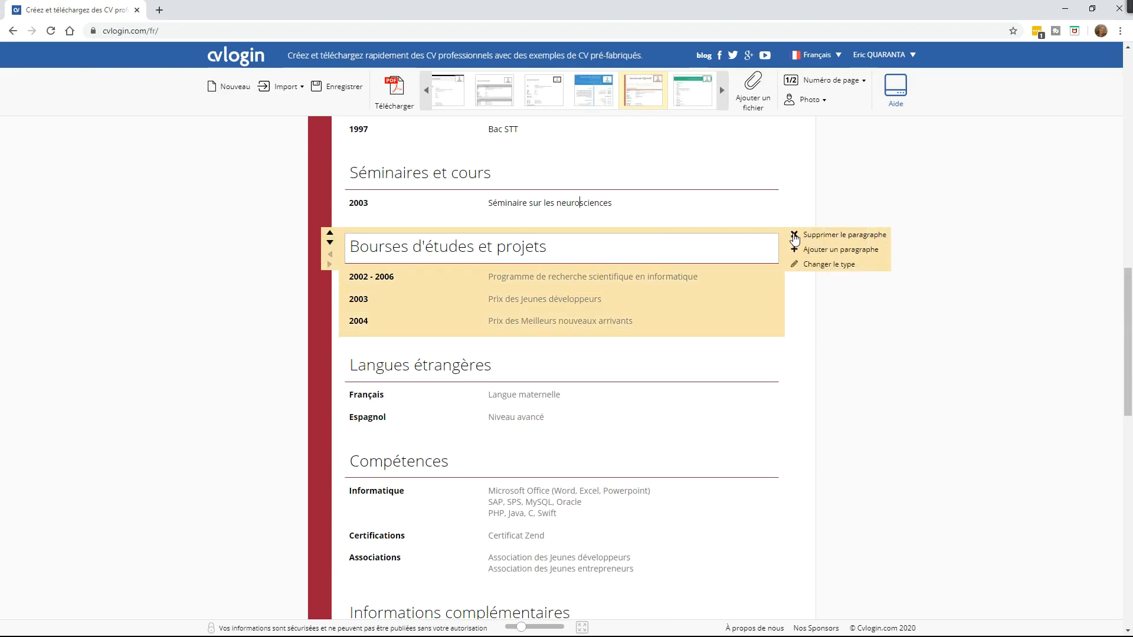
left_click(794, 237)
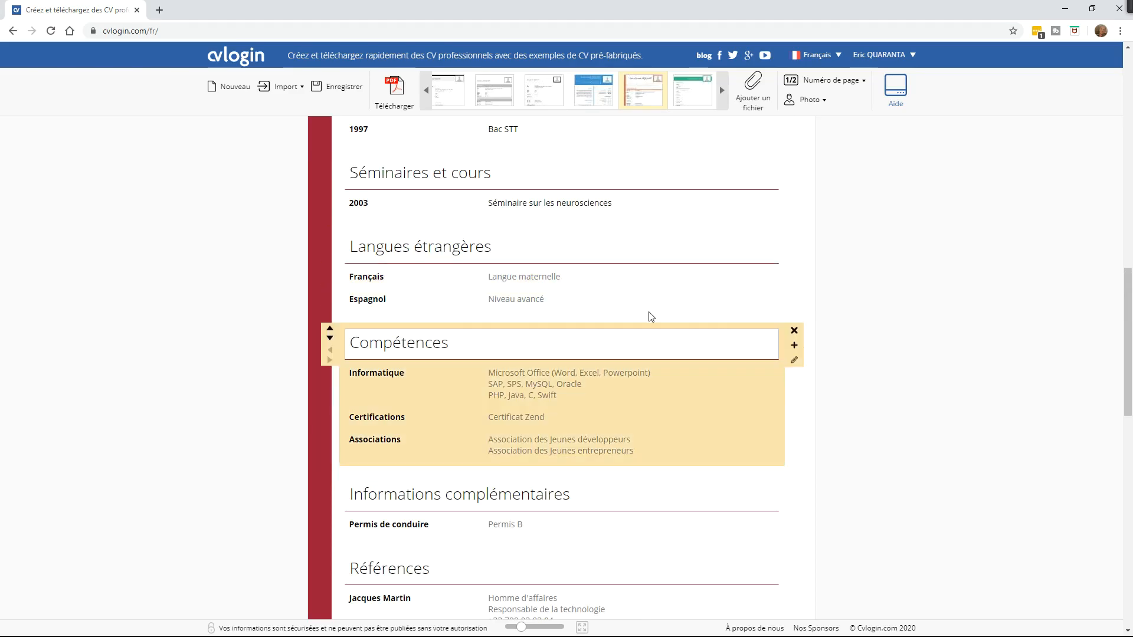
mouse_move(1128, 344)
left_mouse_down()
mouse_move(1128, 201)
mouse_move(1132, 323)
left_mouse_up()
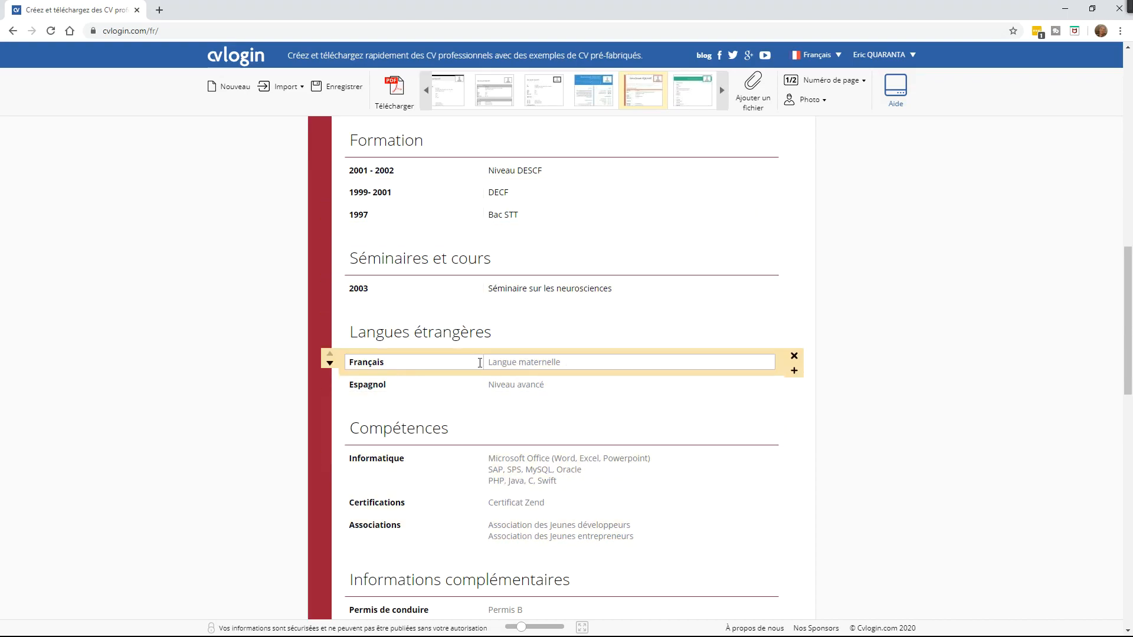
Step: Set the Français line's level to 'Langue maternelle'
left_click(570, 363)
type("Langue maternelle")
left_click(587, 378)
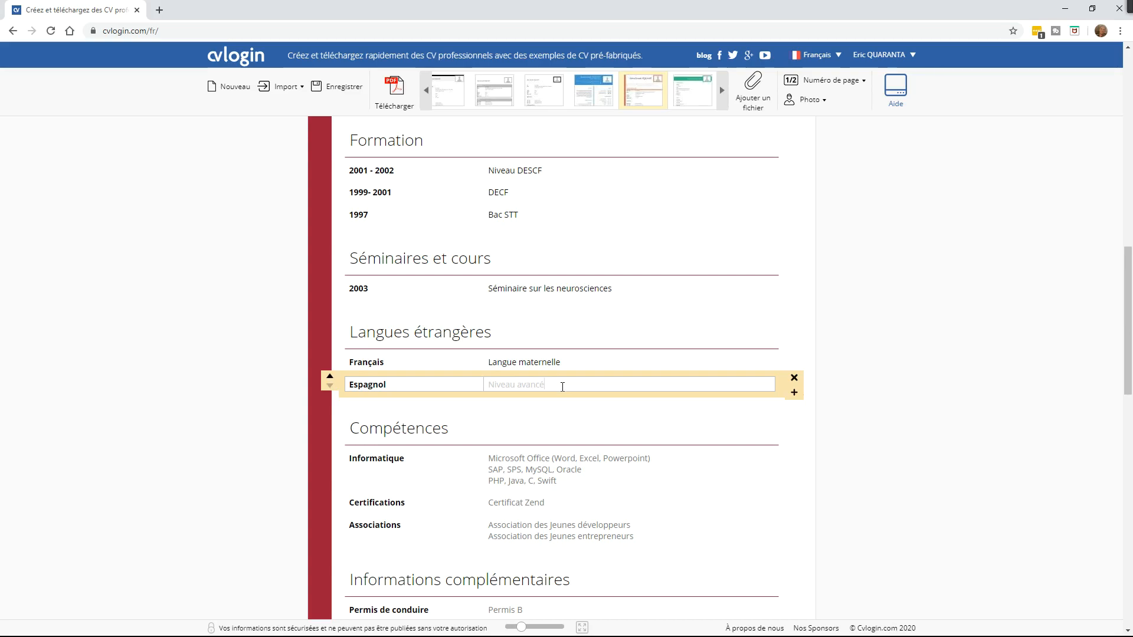
Step: Change the Espagnol line to Anglais with level 'Parlé couramment'
left_click(391, 381)
type("Ang")
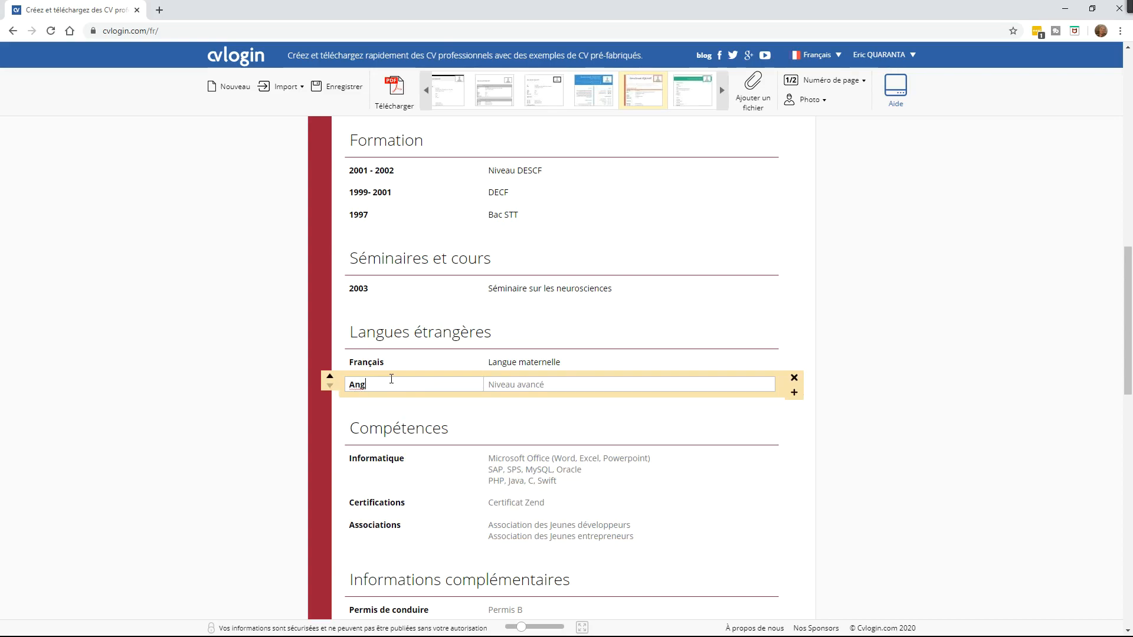
type("lais")
left_click(498, 386)
type("Parlé couramment")
key("BackSpace")
key("BackSpace")
type("ent")
key("BackSpace")
key("BackSpace")
key("BackSpace")
key("BackSpace")
type("ment")
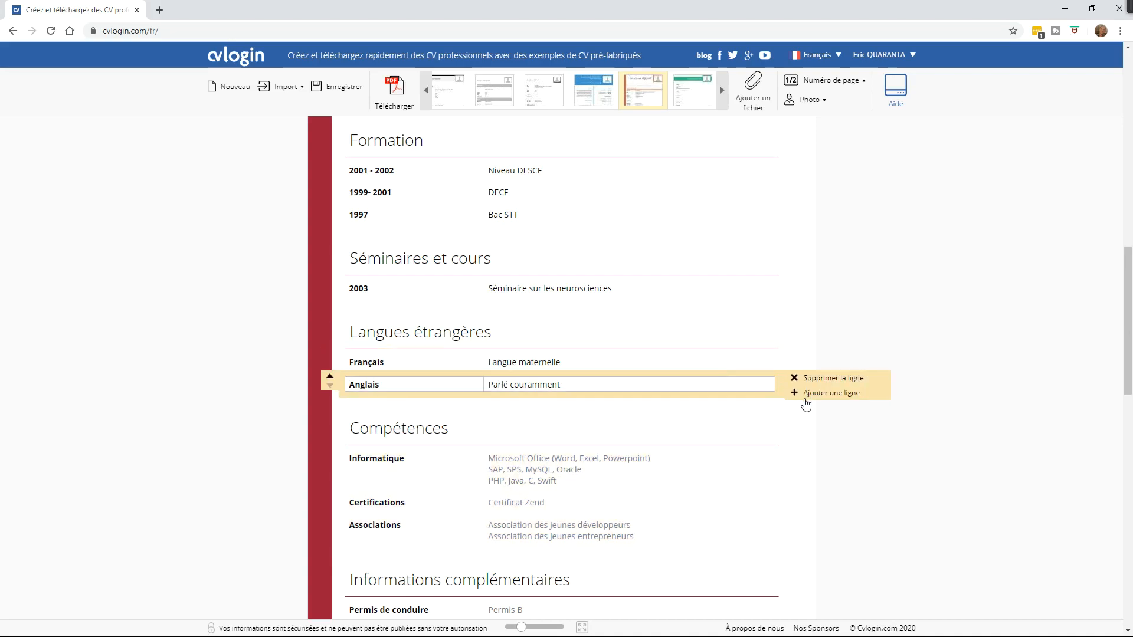
Step: Add a new language line below Anglais reading Italien, Niveau scolaire
left_click(826, 395)
left_click(395, 405)
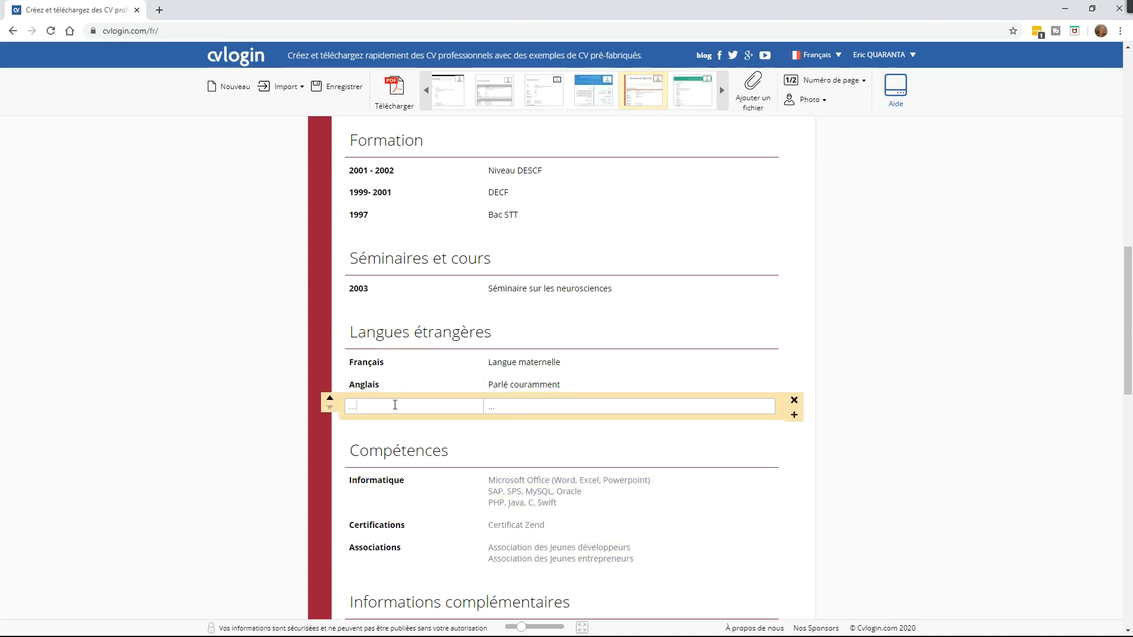
type("Italien")
left_click(494, 406)
type("Niveau scolaire")
Step: Start the Informatique text with 'Maîtrise des outils : Word, Excel, Access'
scroll(736, 450, "down", 4)
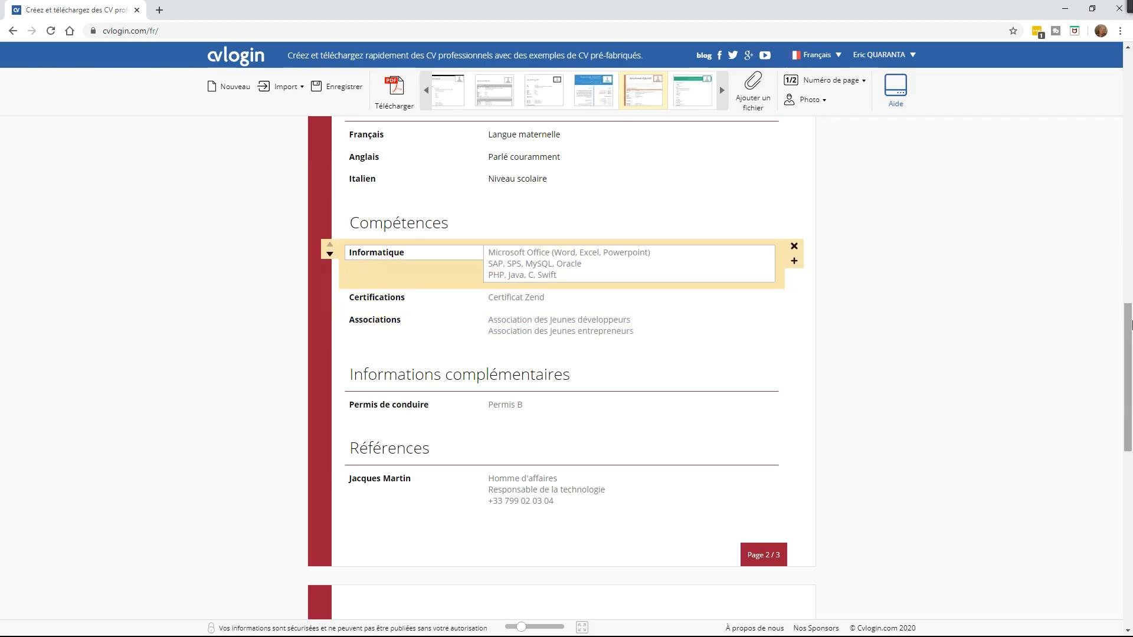
mouse_move(1127, 325)
left_mouse_down()
mouse_move(1129, 106)
mouse_move(1127, 328)
left_mouse_up()
left_click(502, 209)
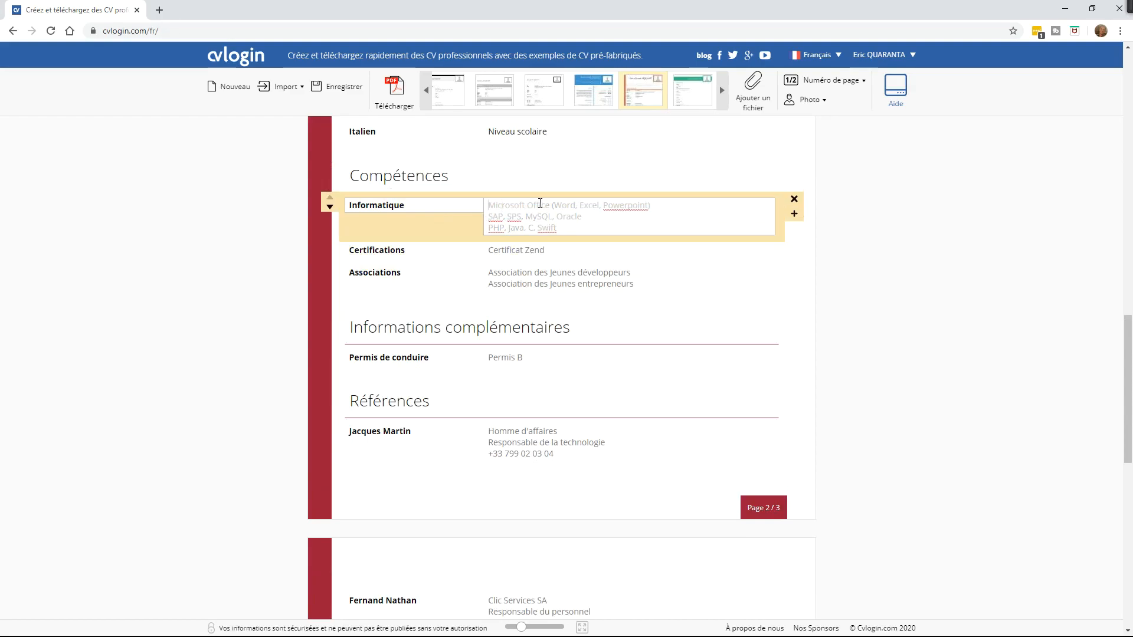
left_click(52, 413)
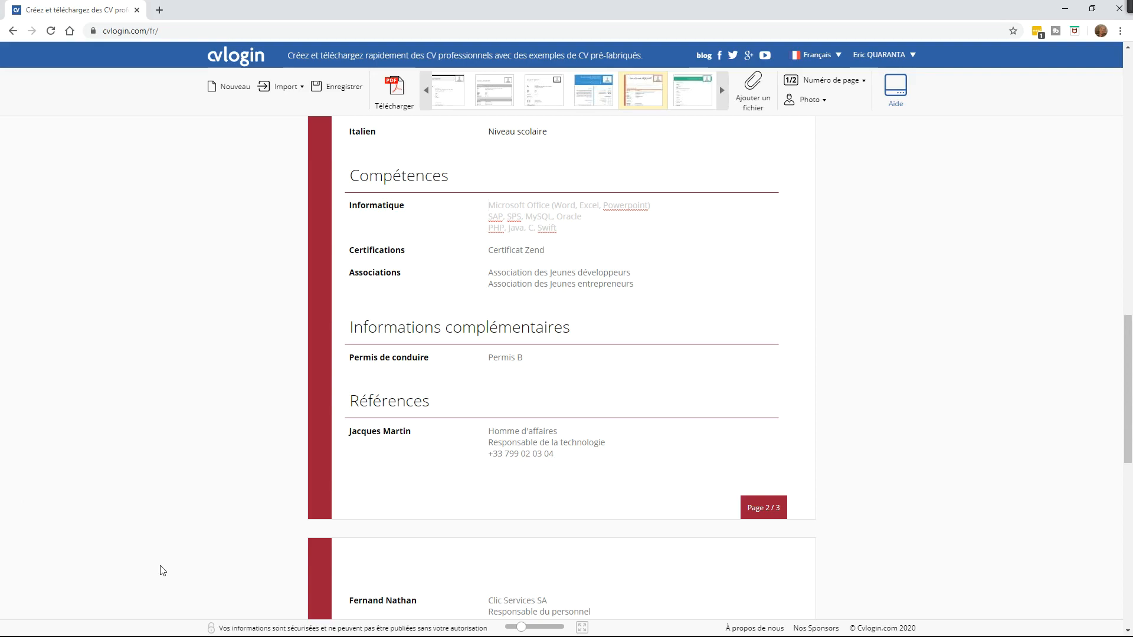
type("Ma")
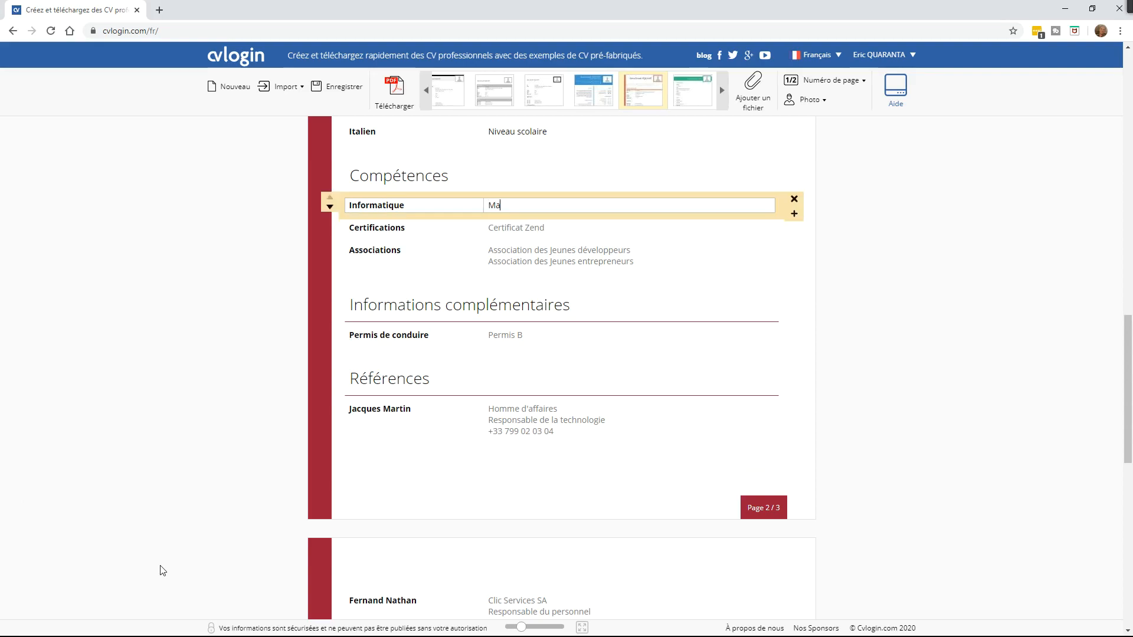
type("îtrise des outils : Word, Excel, ACCES")
key("BackSpace")
key("BackSpace")
key("BackSpace")
type("ccess,.")
Step: Add lines for Power Point notions and C, C++, Java programming
key("Return")
type("Des notions")
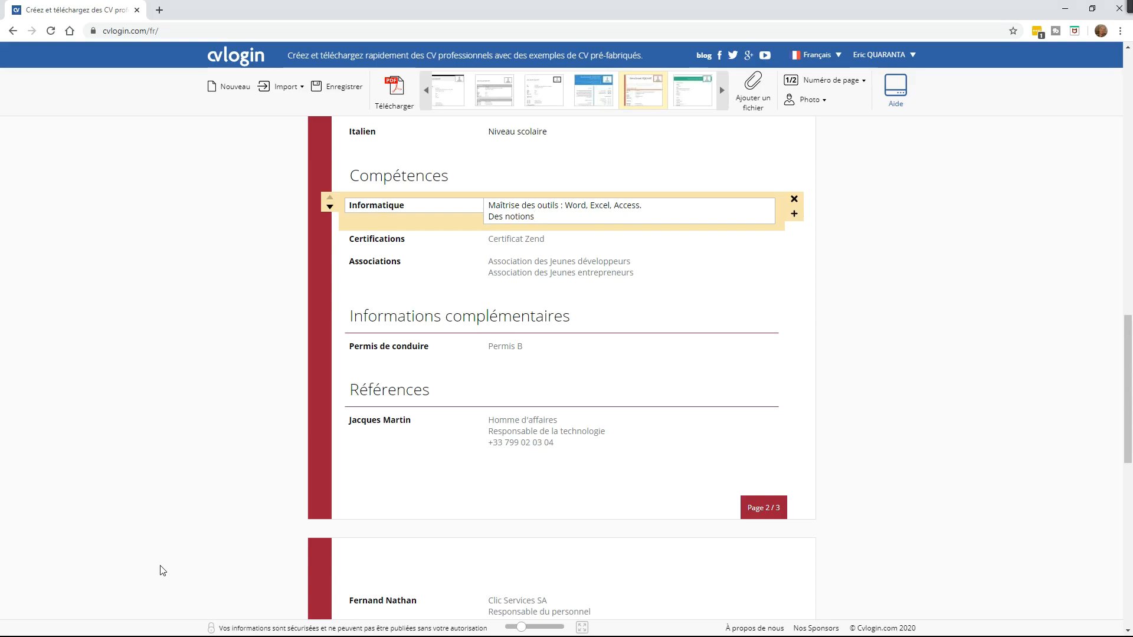
type(" : W")
key("BackSpace")
type("Po")
type("wer Point")
type(".")
key("Return")
type("Information :")
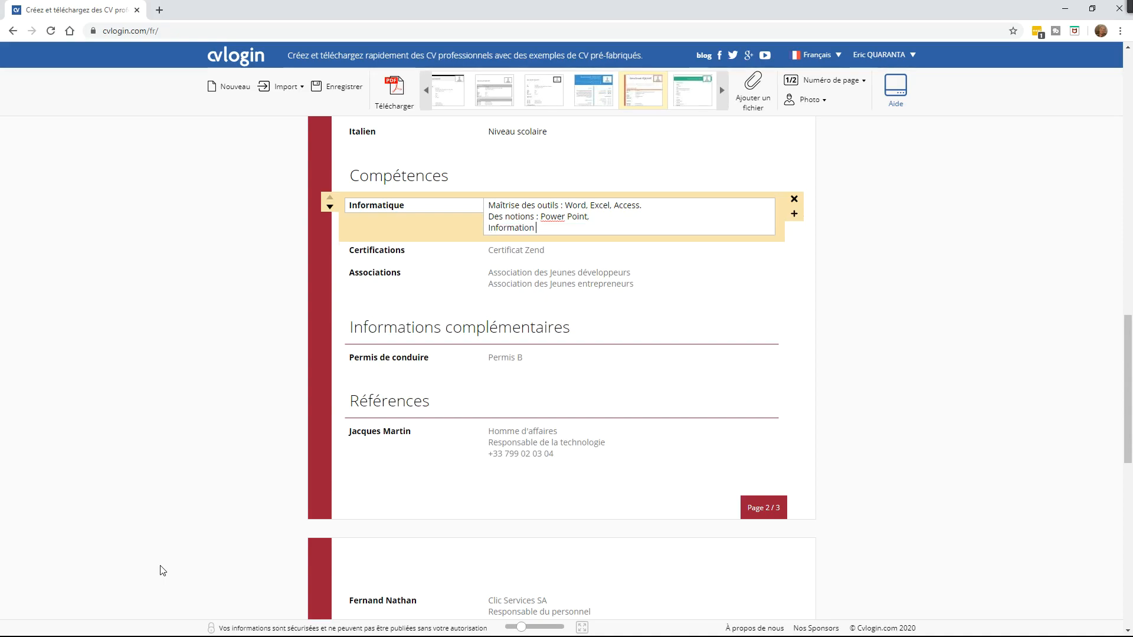
type("Programmt")
type("tion C, C++, Java")
key("BackSpace")
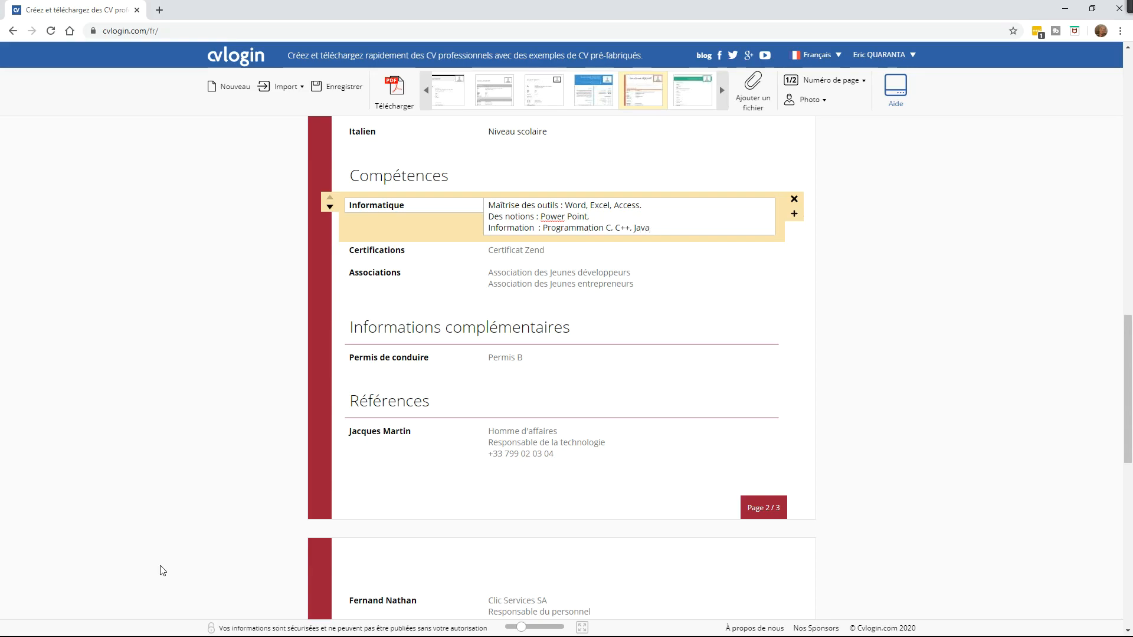
Step: Add 'Cours de danse' and 'Ceinture noire de Karaté' as new skill lines
key("Return")
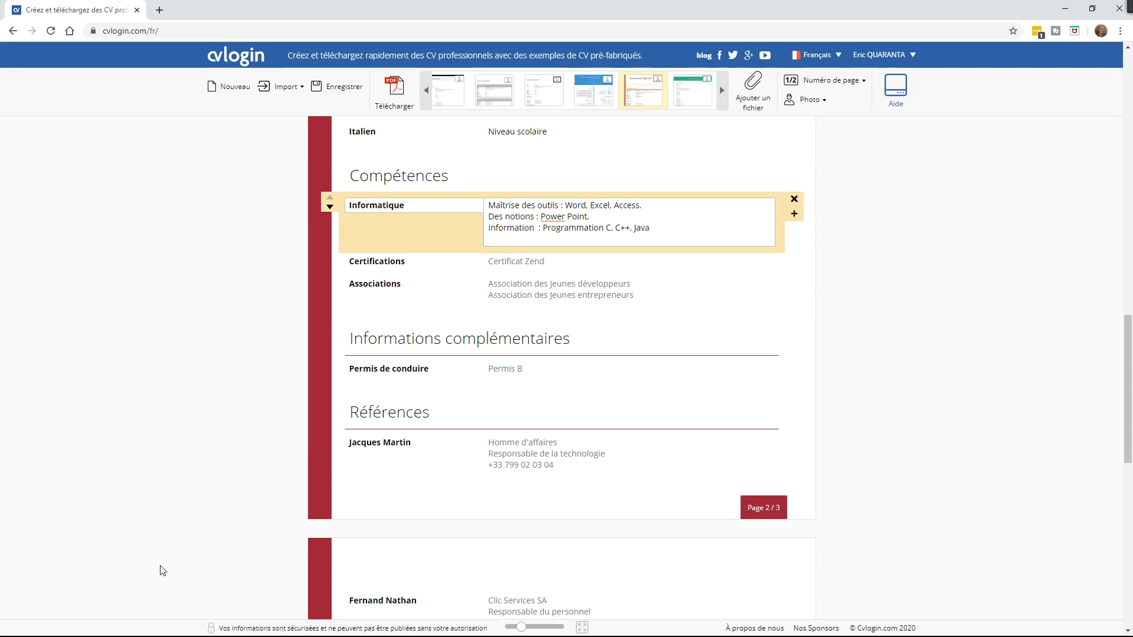
type("Cours de danse")
key("Return")
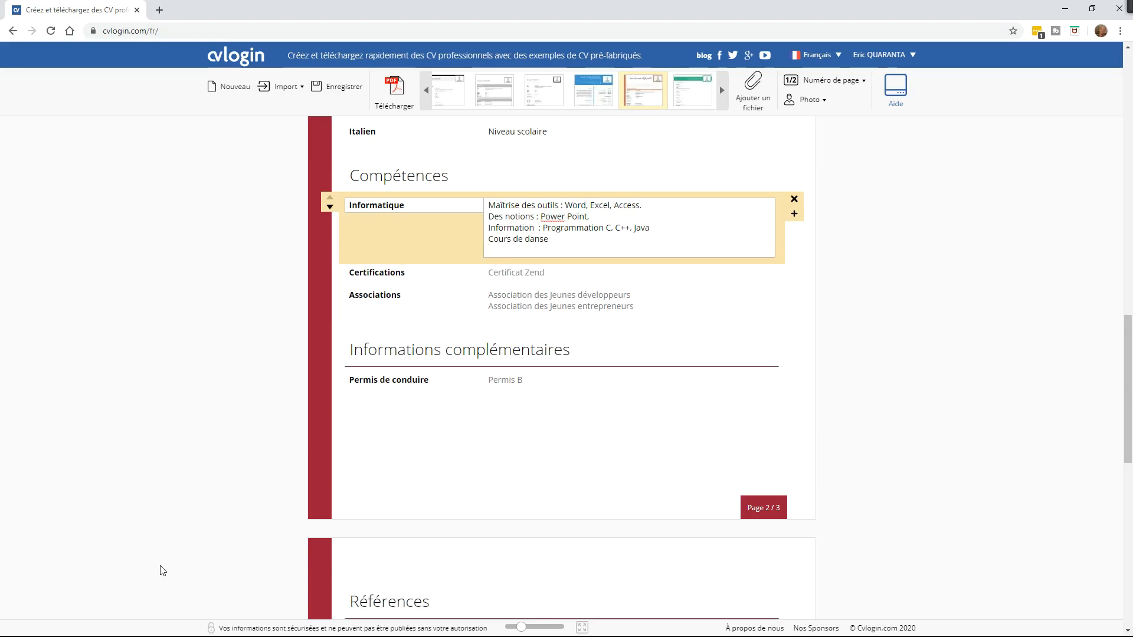
type("Ceinture noire de Karaté")
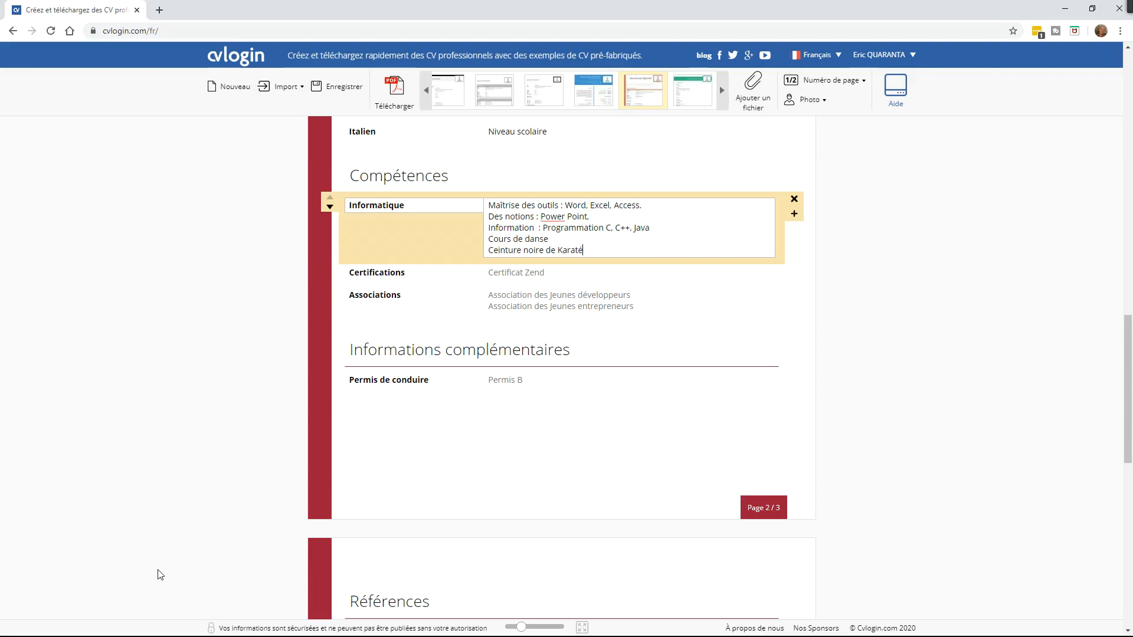
Step: Append a final line 'Maîtrise de la guitare' below the karate line
left_click(586, 239)
left_click(618, 248)
key("Return")
type("*")
key("BackSpace")
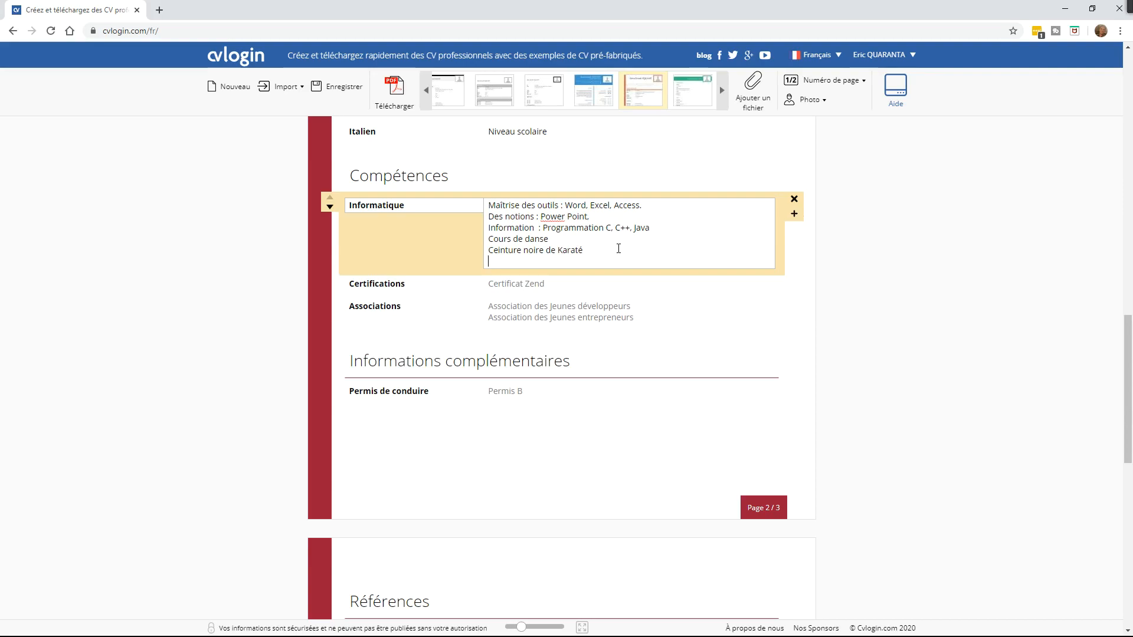
type("Théor")
type("i")
key("BackSpace")
key("BackSpace")
key("BackSpace")
key("BackSpace")
key("BackSpace")
key("BackSpace")
type("Mai")
type("aîtrise ")
type("de la guitare")
Step: Delete the Certifications line and type 'Club sportif de foot de marseille du quartier' in Associations
left_click(373, 287)
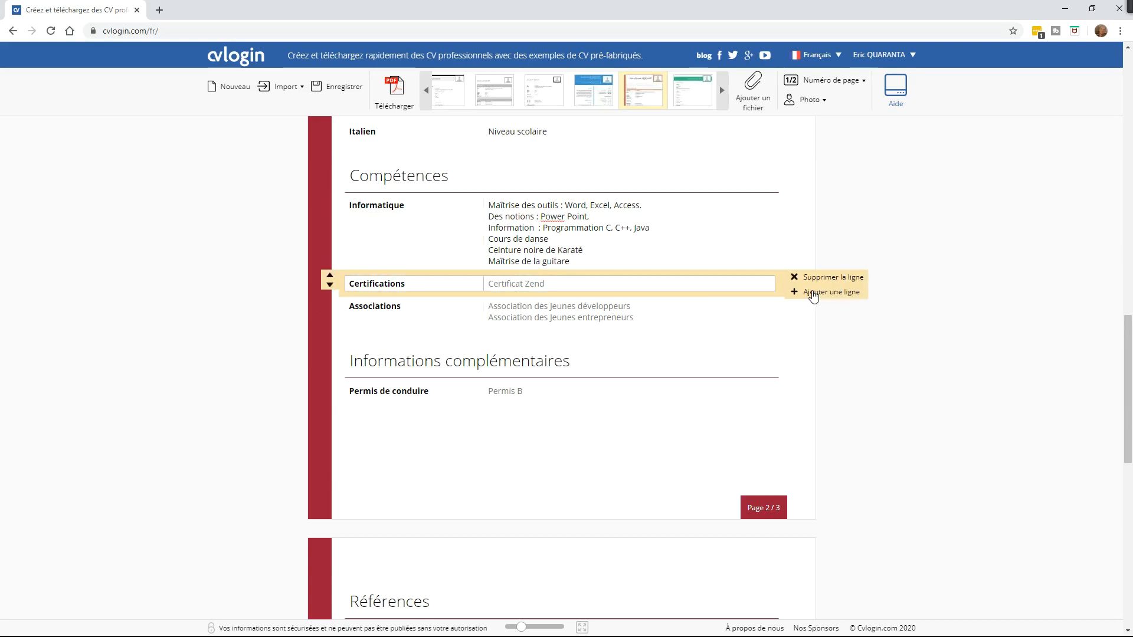
left_click(793, 276)
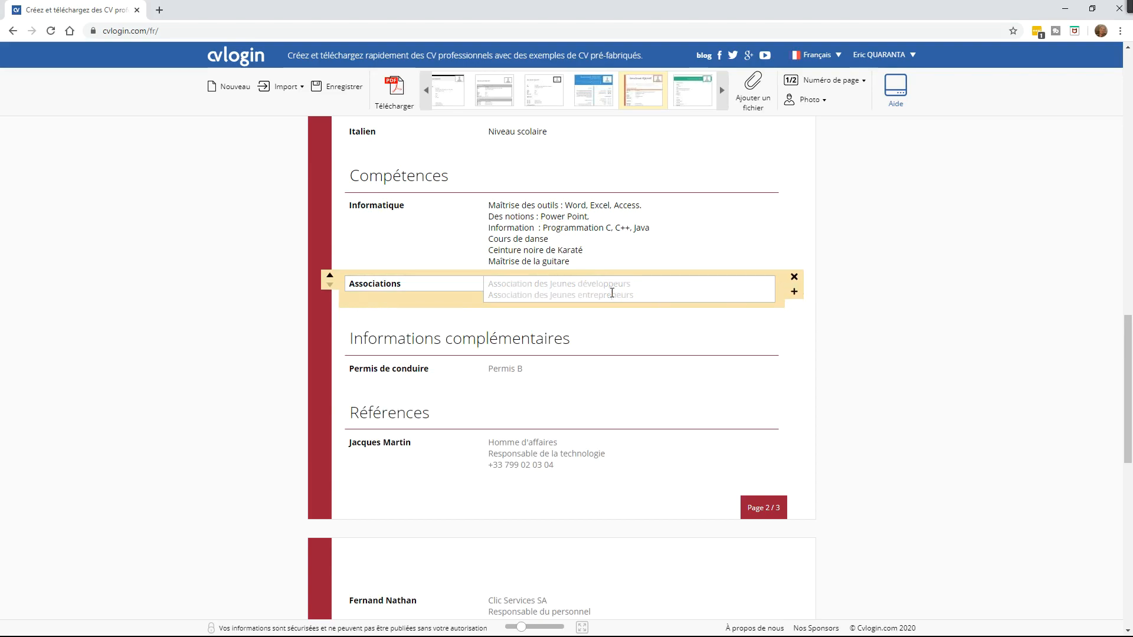
left_click(612, 293)
type("Club sportif")
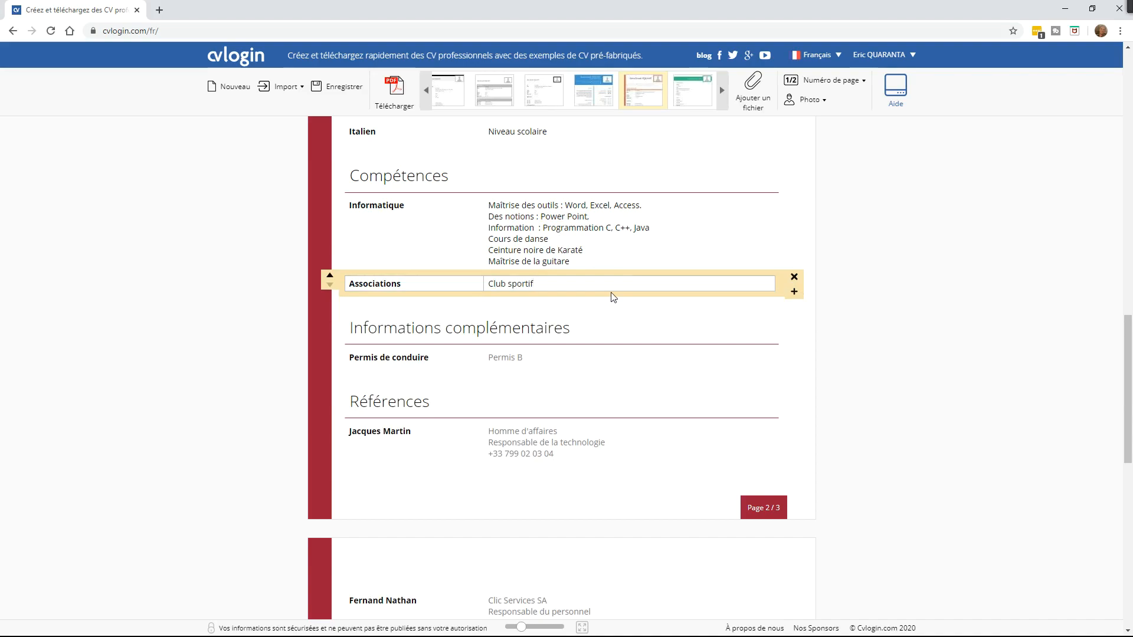
type(" de foot de marseille du quartier")
Step: Correct 'marseille' to 'Marseille', then list Permis B, BAFA and Diplôme de secouriste on separate lines
right_click(609, 288)
left_click(630, 304)
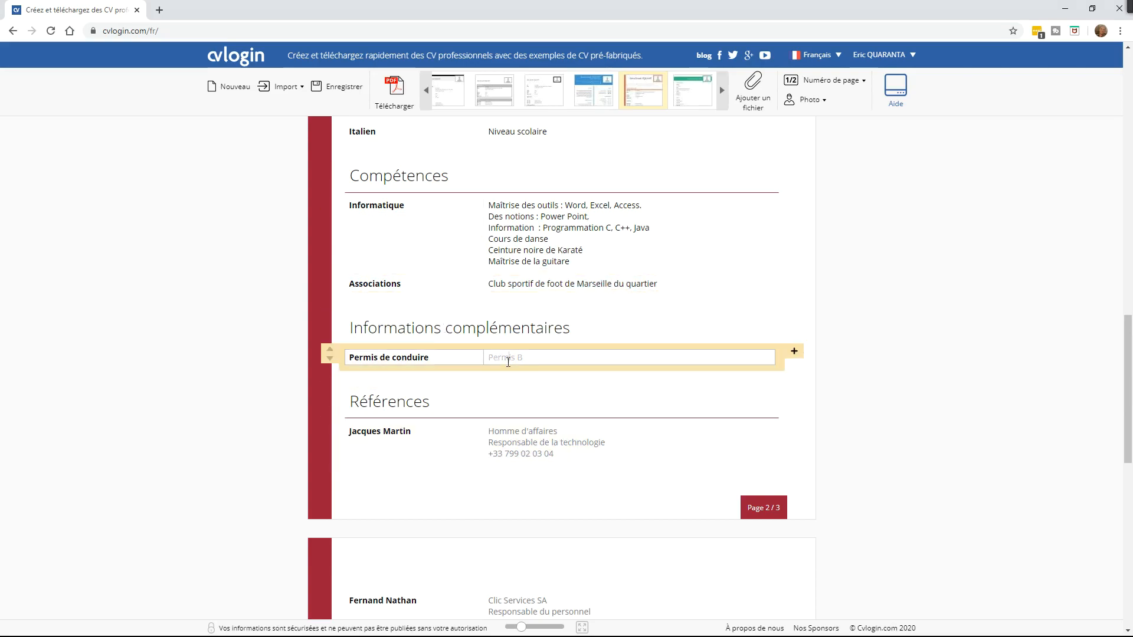
type("Permis B")
key("Return")
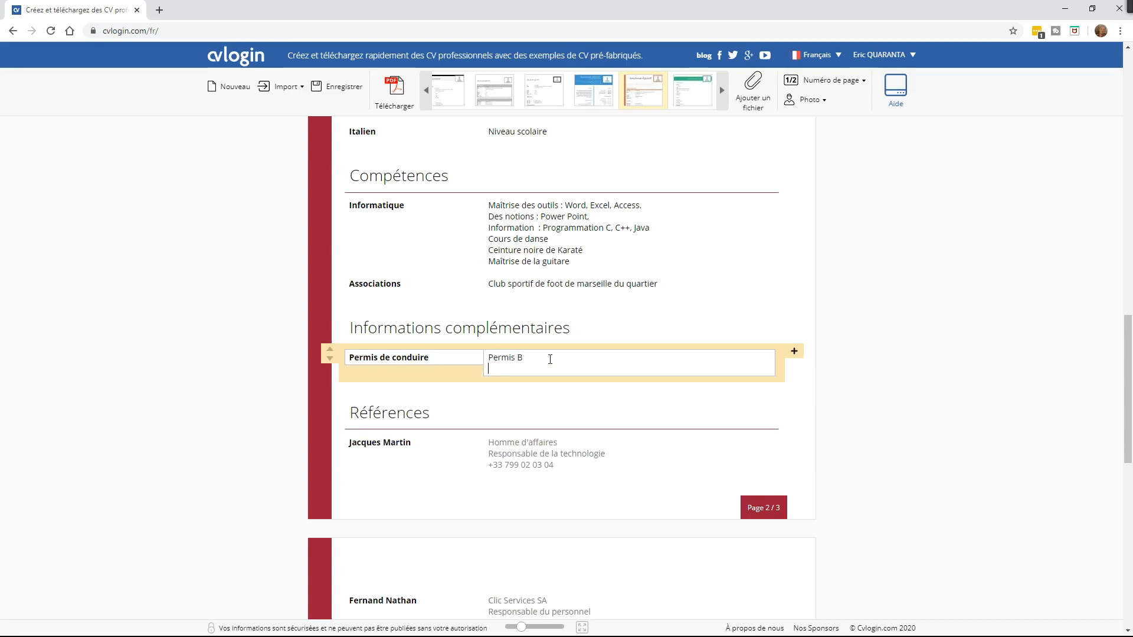
type("BAFA")
key("Return")
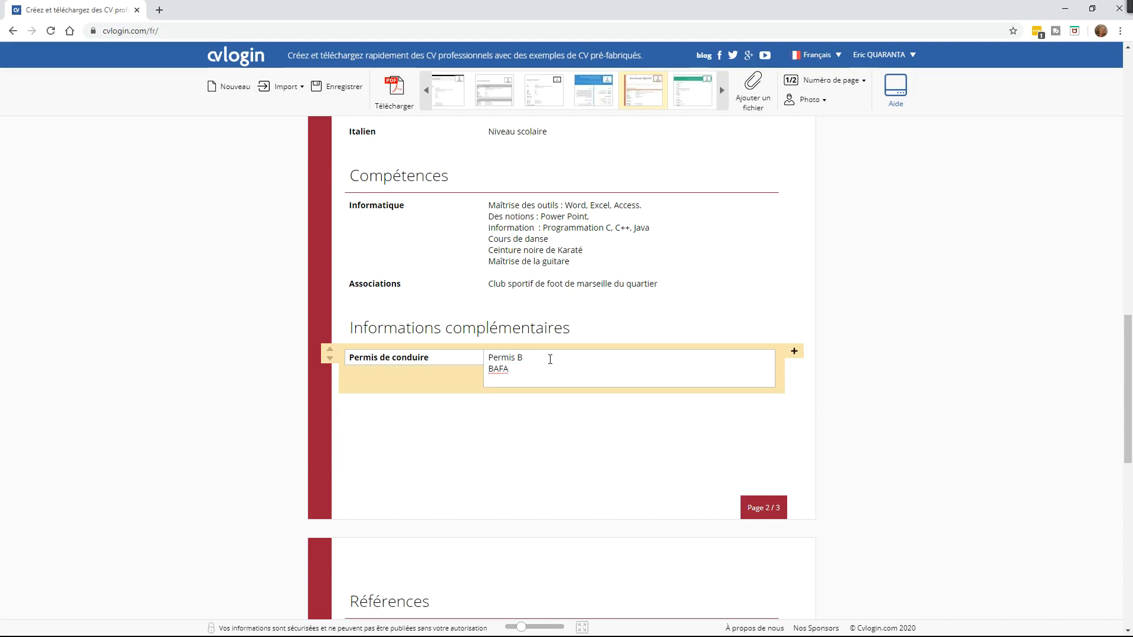
type("Diplôme de secouriste")
key("Return")
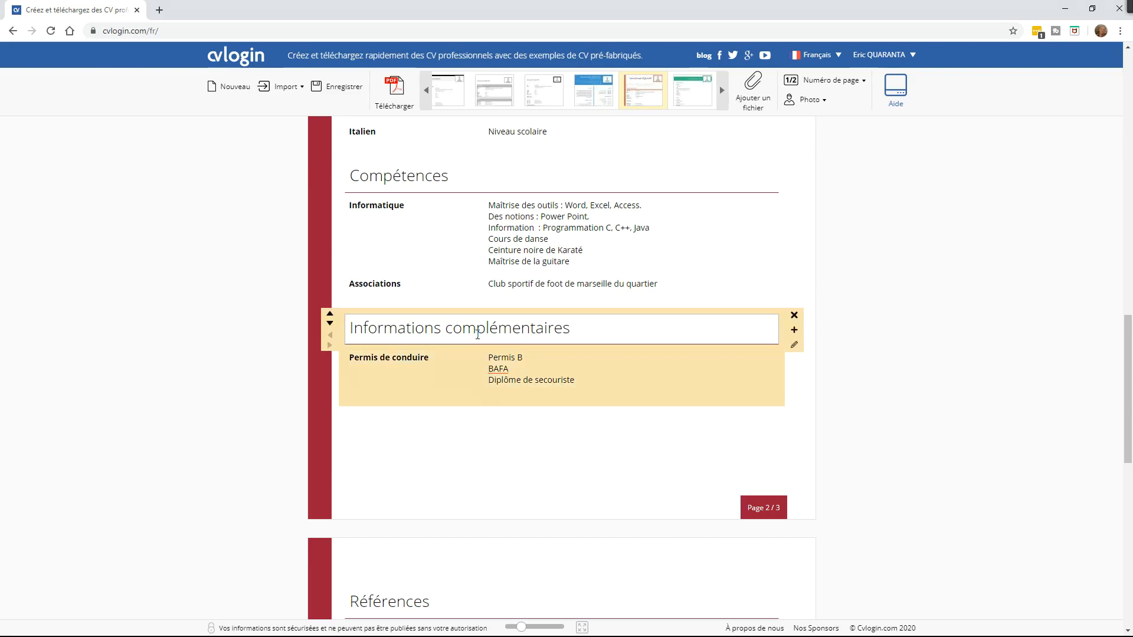
Step: Scroll down to review the Références, Curriculum Vitæ and Autre sections on page three
scroll(1092, 309, "down", 4)
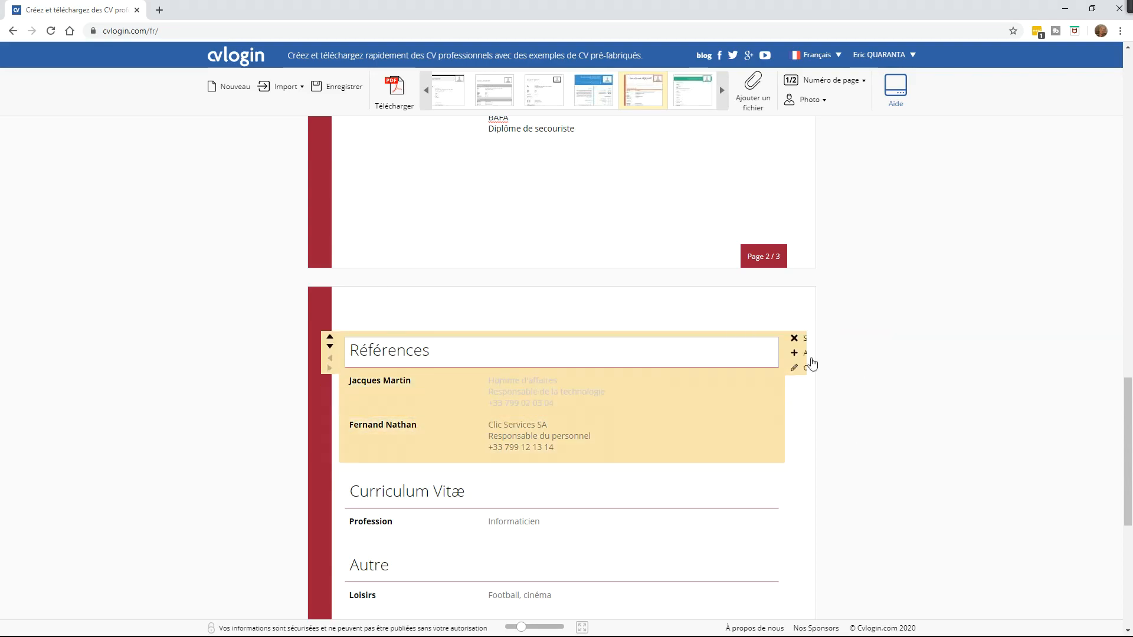
scroll(1130, 454, "down", 4)
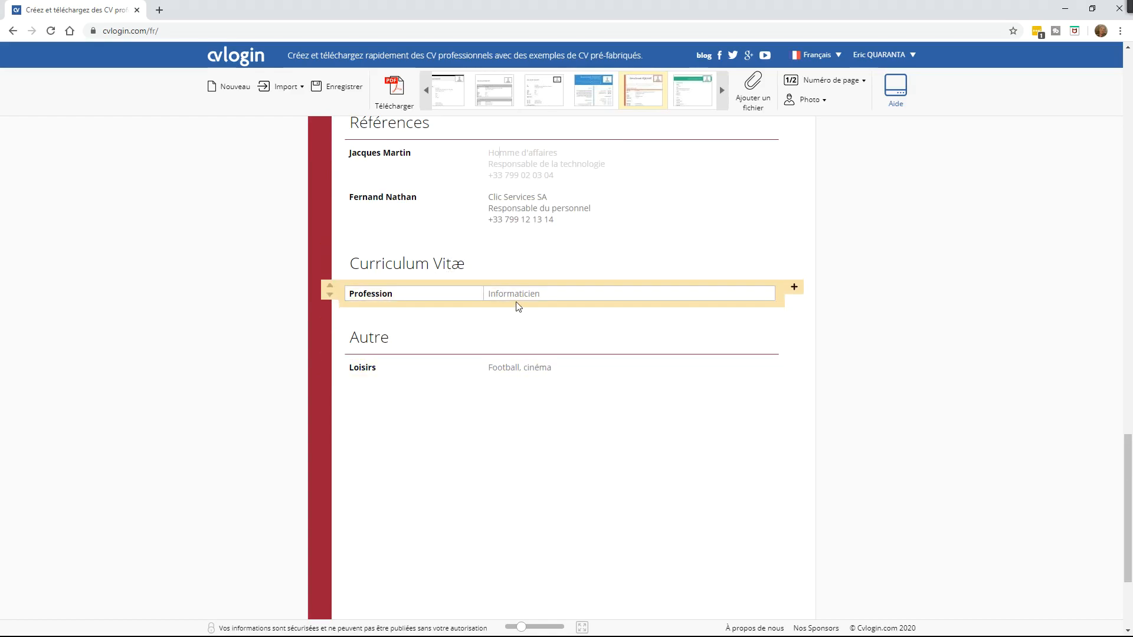
Step: Remove the Curriculum Vitæ section and its Profession entry so Autre with Loisirs follows Références
left_click(488, 294)
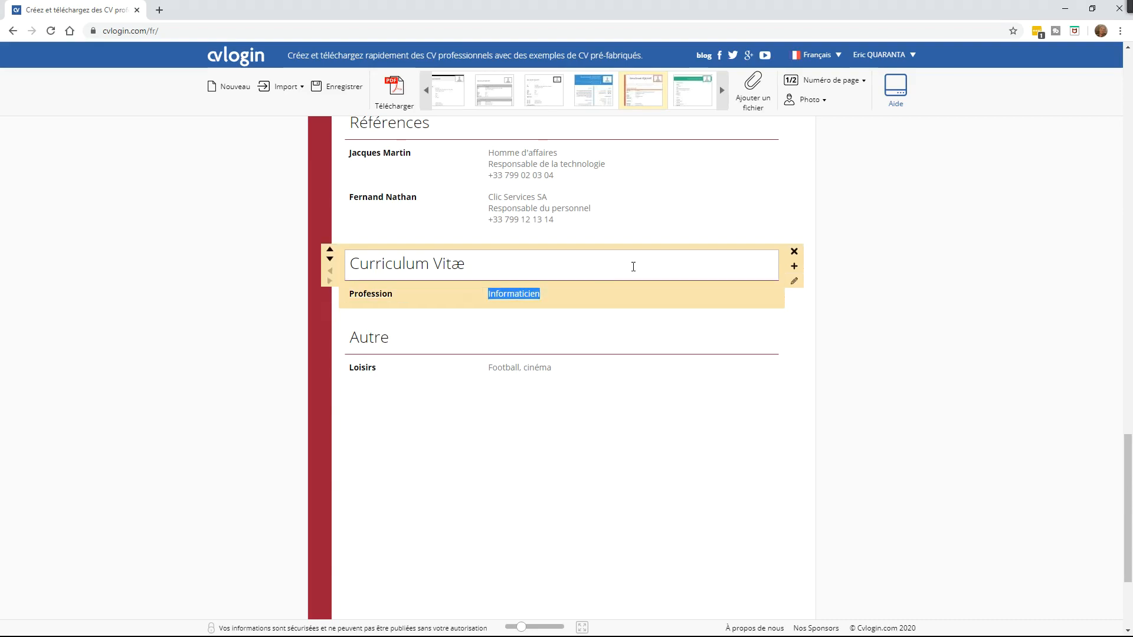
left_click(795, 255)
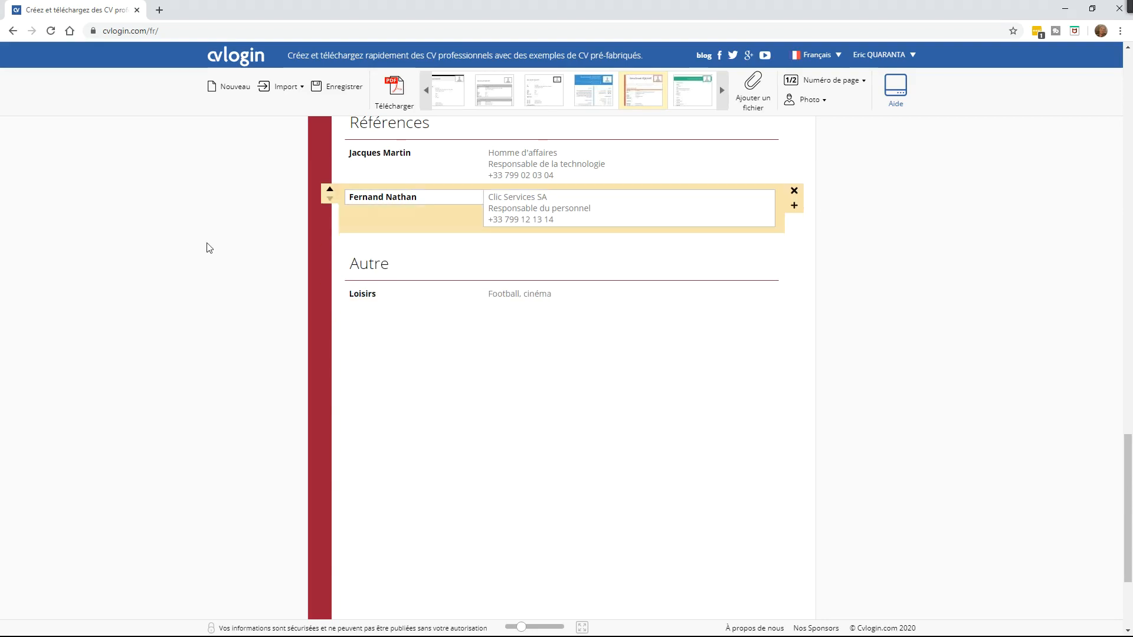
left_click(528, 294)
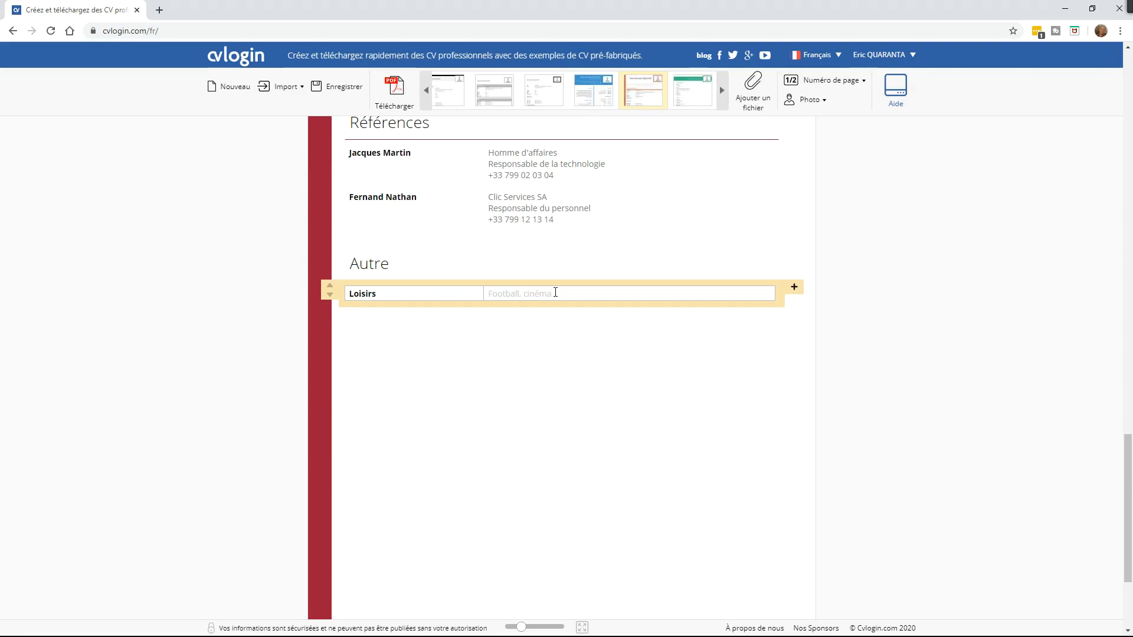
Step: Replace the Loisirs value 'Football, cinéma' with 'Instrument de musique'
type("Musique")
key("Return")
key("Up")
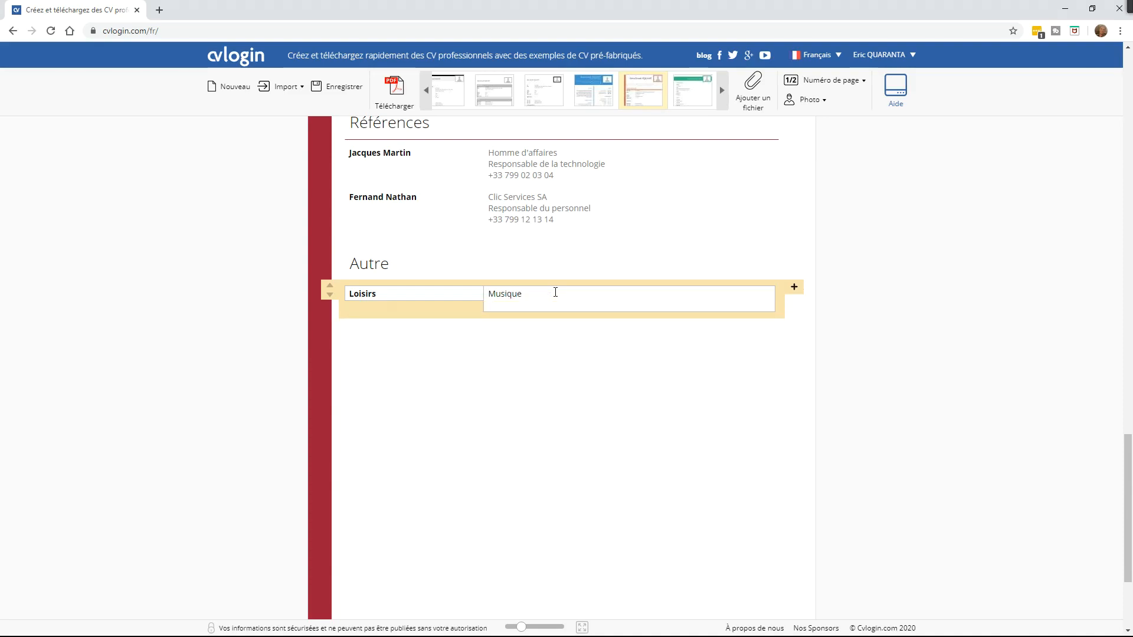
type("Instrument de")
key("Delete")
type("m")
key("Down")
scroll(1131, 511, "down", 3)
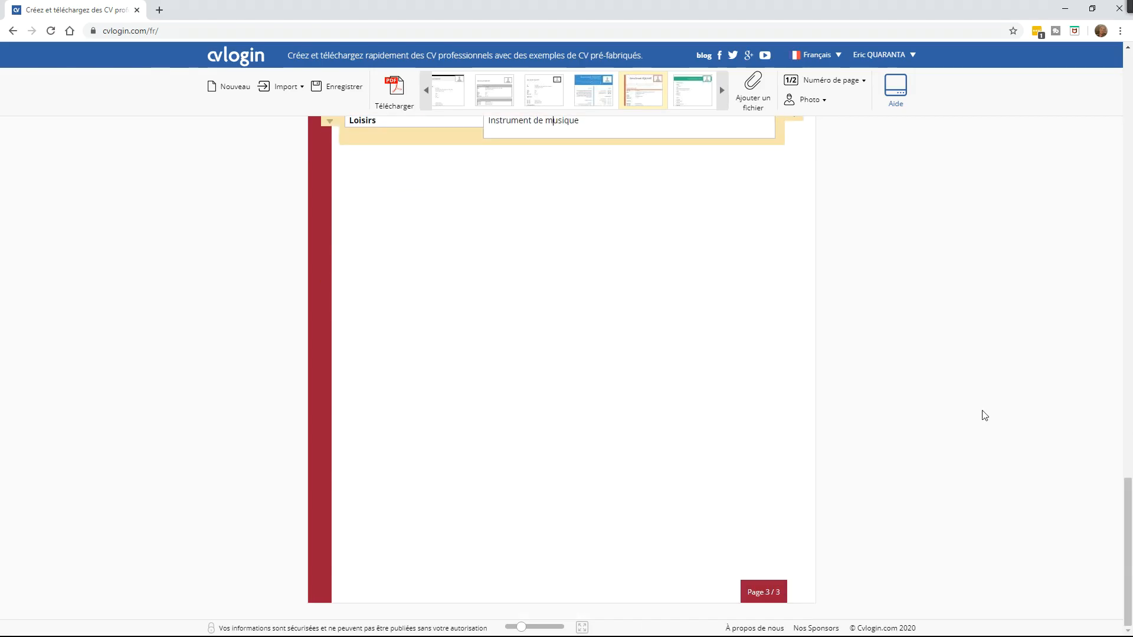
scroll(1131, 507, "up", 10)
scroll(1131, 495, "down", 3)
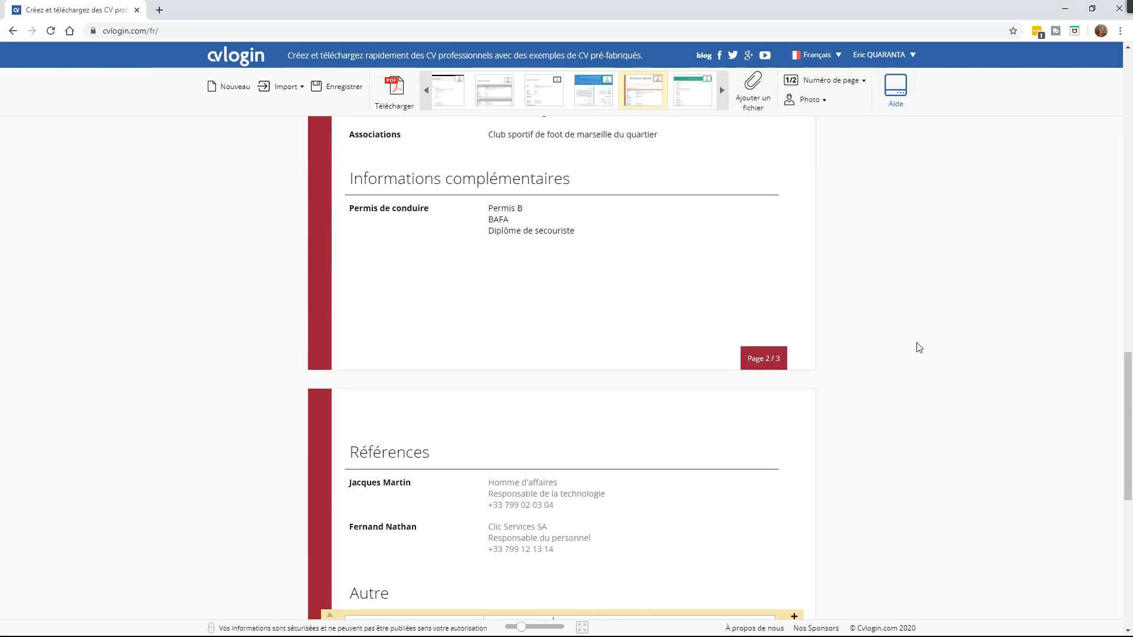
left_click_drag(1131, 494, 1131, 123)
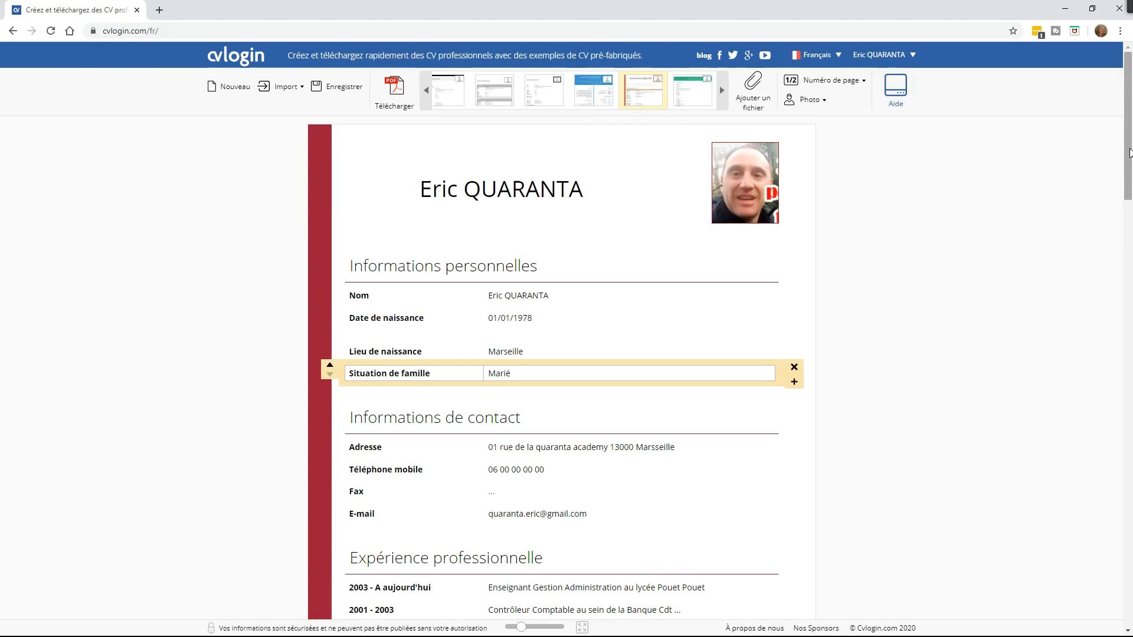
mouse_move(1131, 160)
left_mouse_down()
mouse_move(1131, 558)
mouse_move(1131, 166)
left_mouse_up()
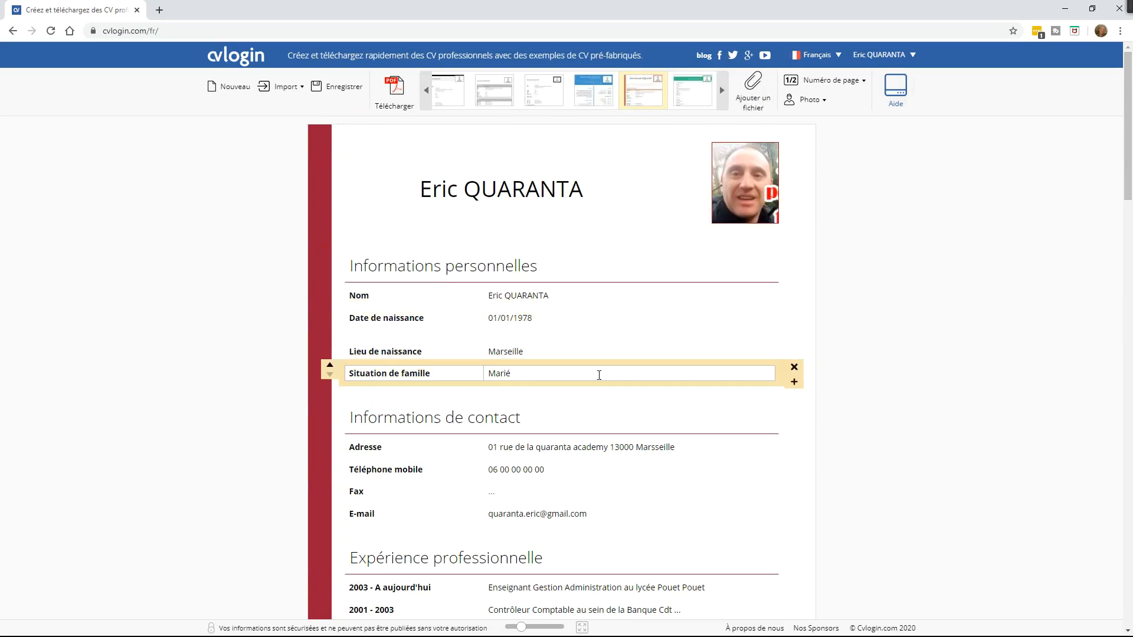
mouse_move(779, 102)
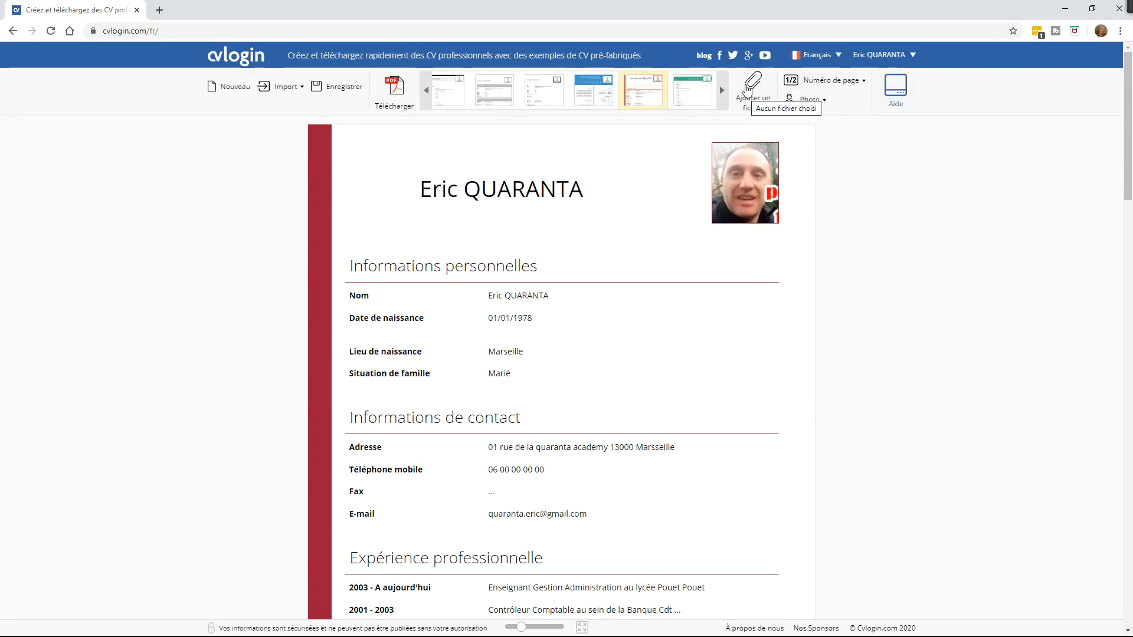
Step: Save the CV with Enregistrer and go to the Mon CV page showing its web address and cv.pdf
left_click(348, 89)
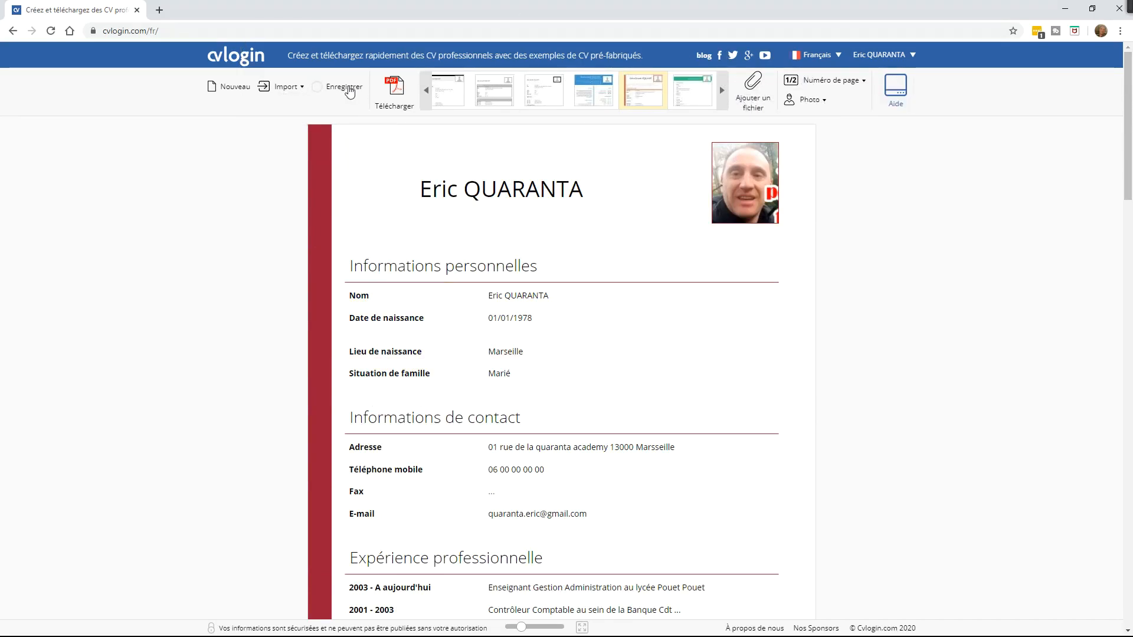
mouse_move(660, 121)
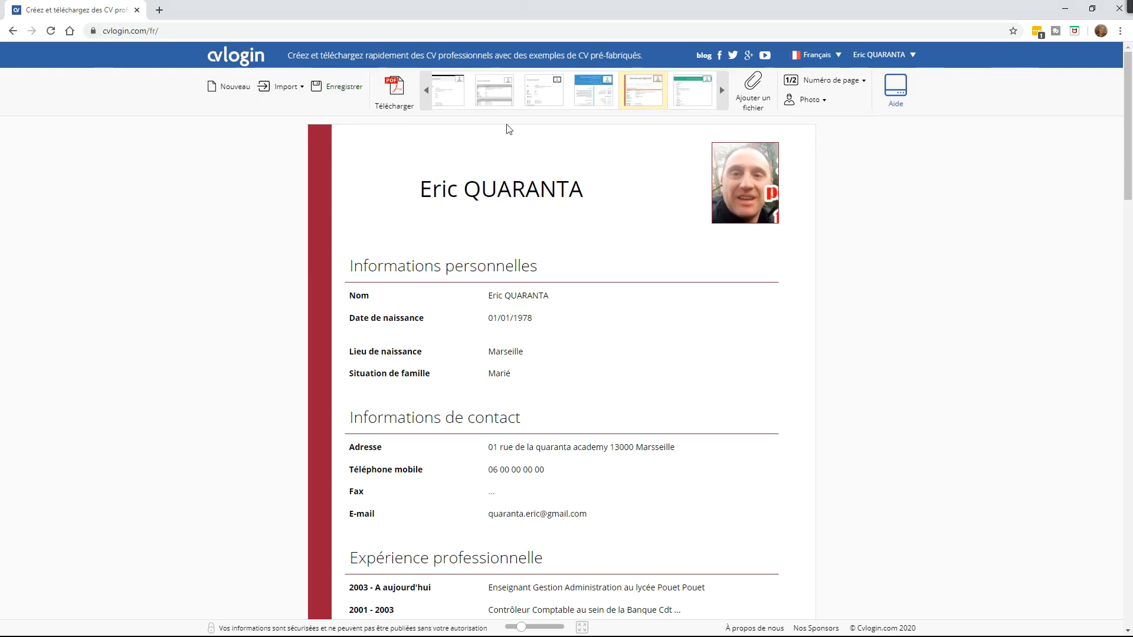
left_click(406, 92)
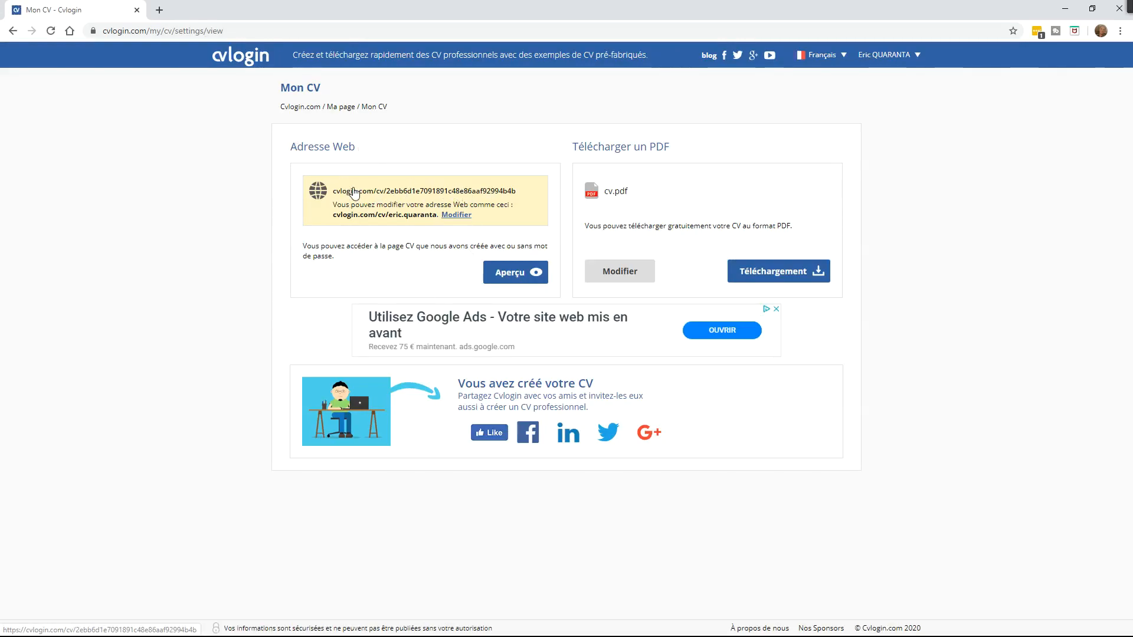
left_click_drag(345, 186, 471, 188)
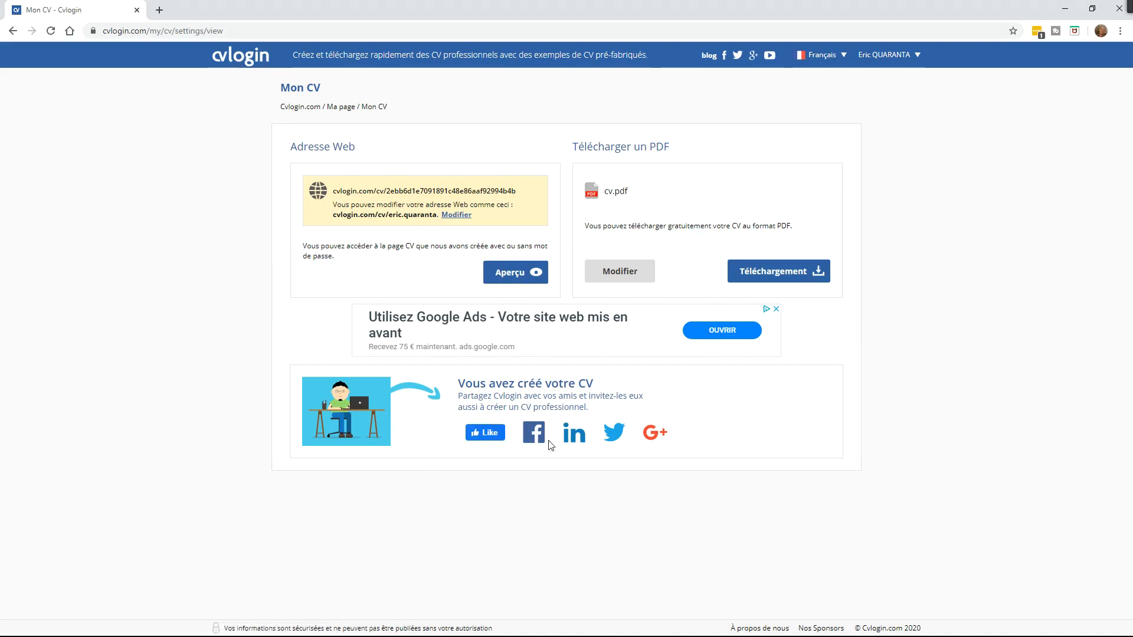
Step: Like the Cvlogin Facebook page and confirm with J'aime in the popup
left_click(485, 433)
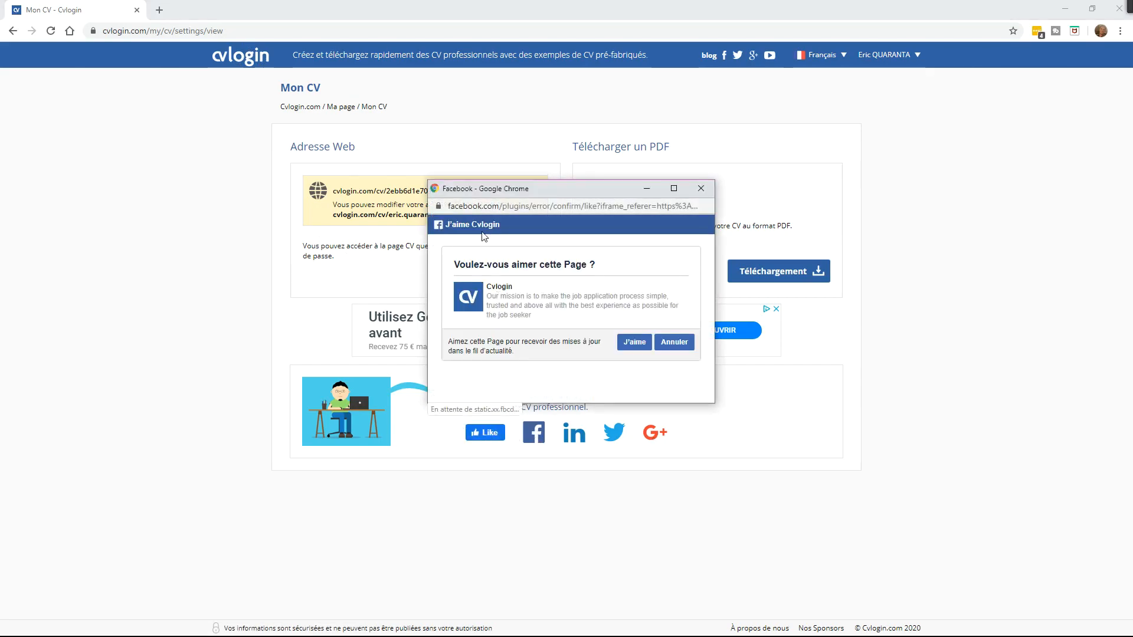
left_click(635, 343)
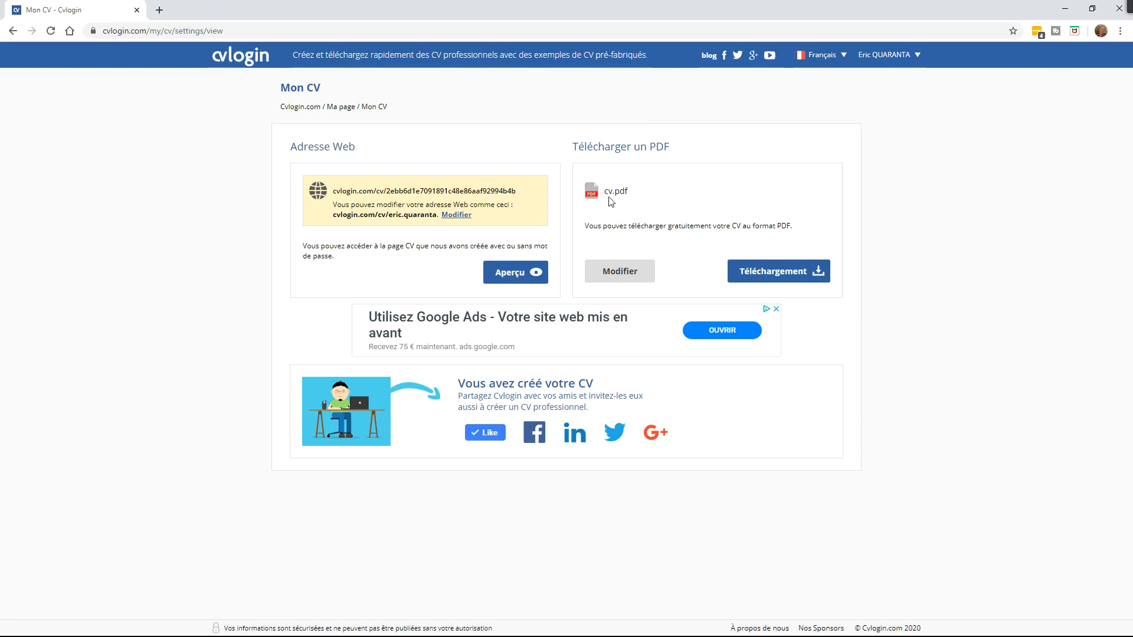
Step: Download the free Cvlogin-branded PDF as cv_1580905745.pdf and open it in the browser
left_click(772, 280)
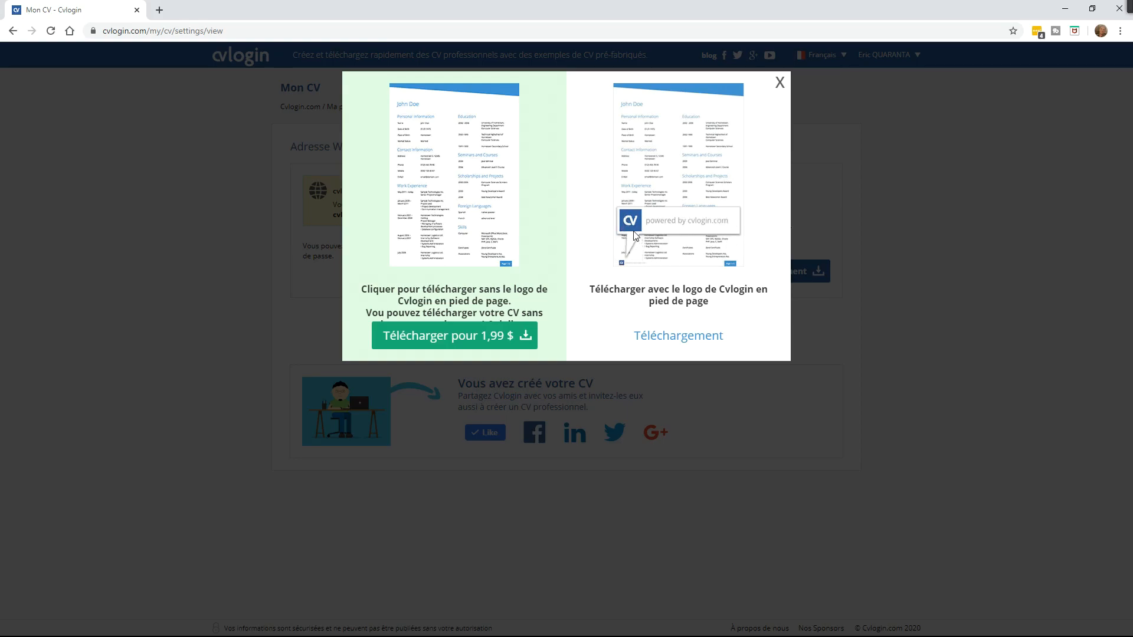
left_click(700, 335)
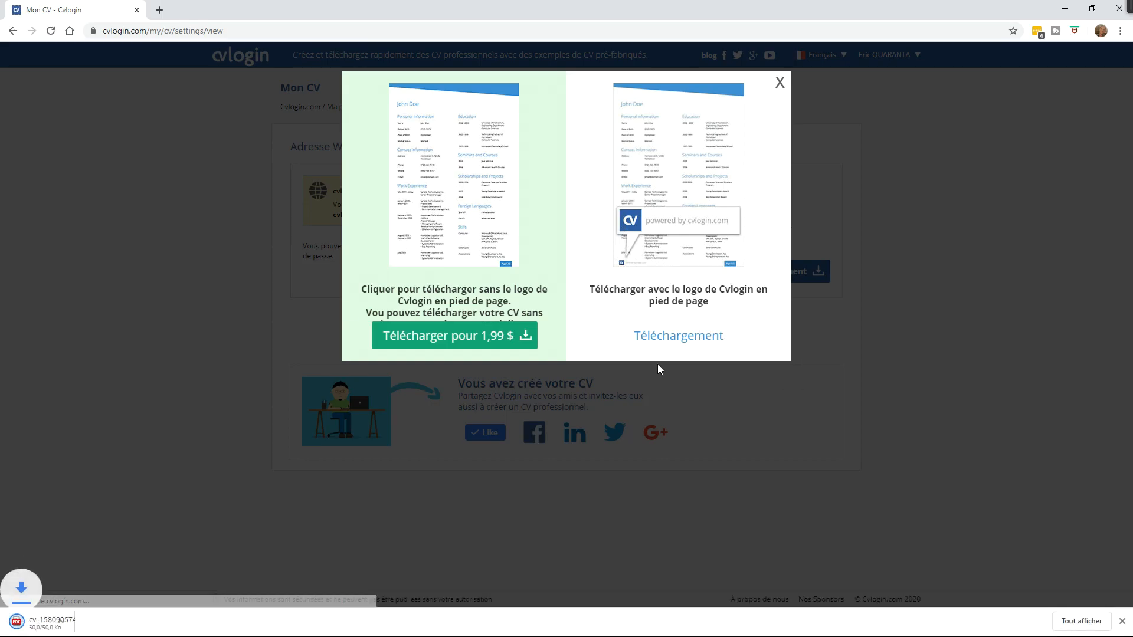
left_click(62, 623)
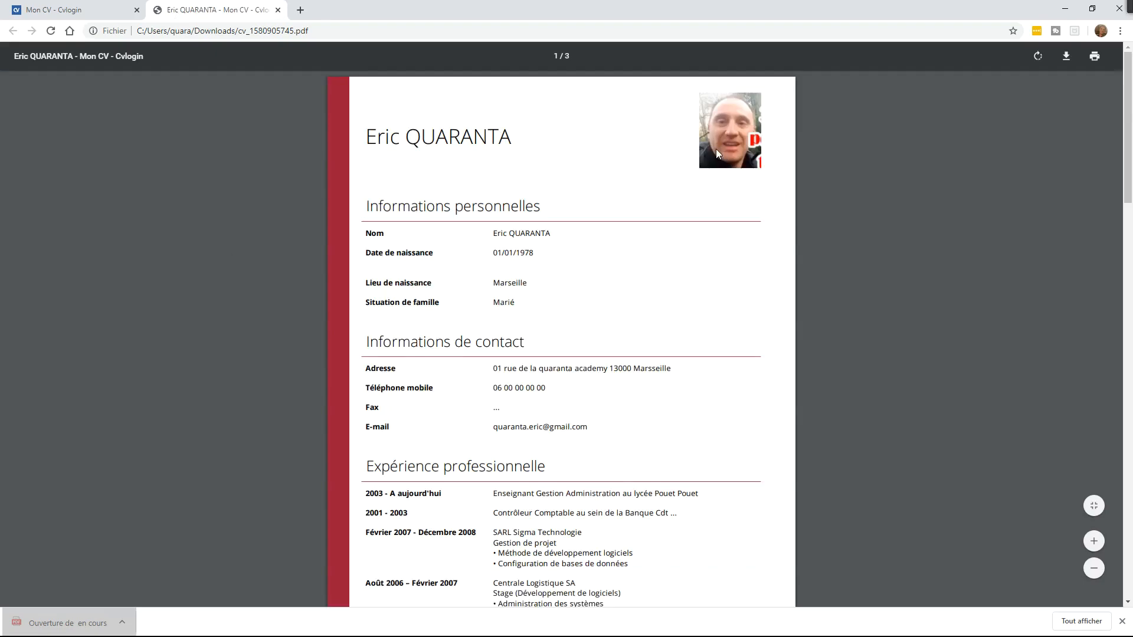
scroll(501, 269, "down", 6)
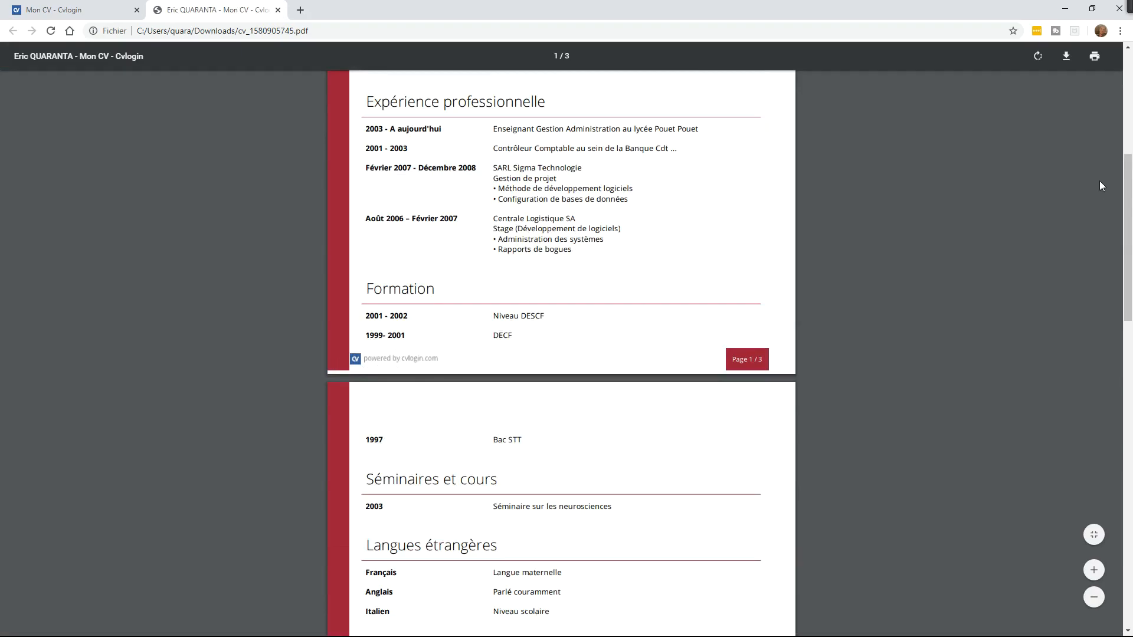
left_click_drag(1128, 188, 1066, 463)
scroll(1066, 463, "down", 2)
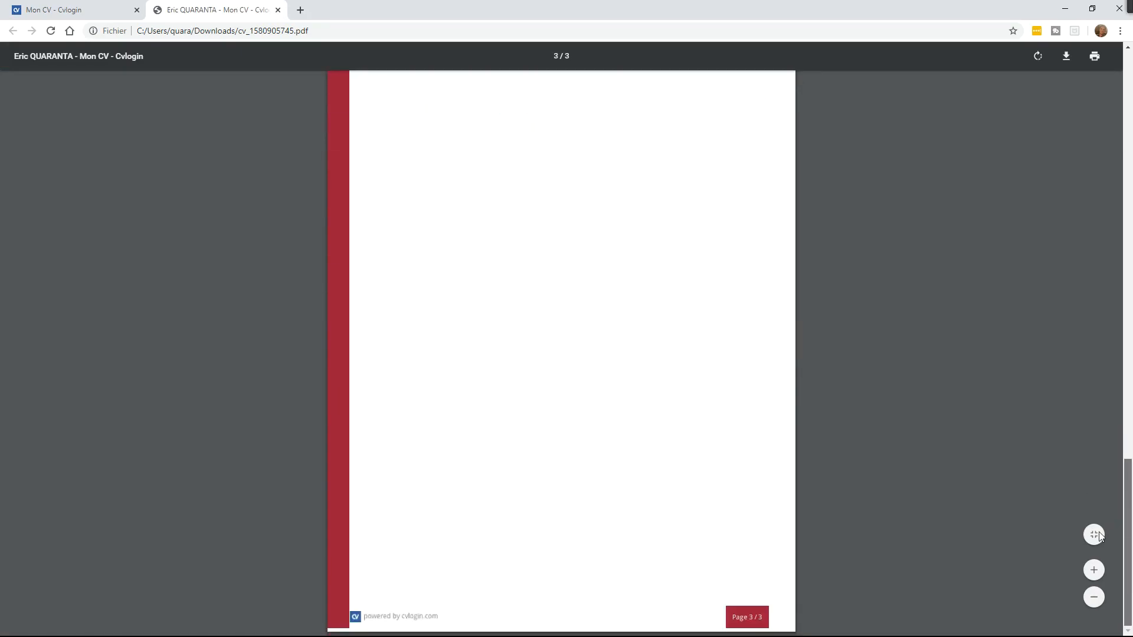
scroll(1096, 534, "up", 11)
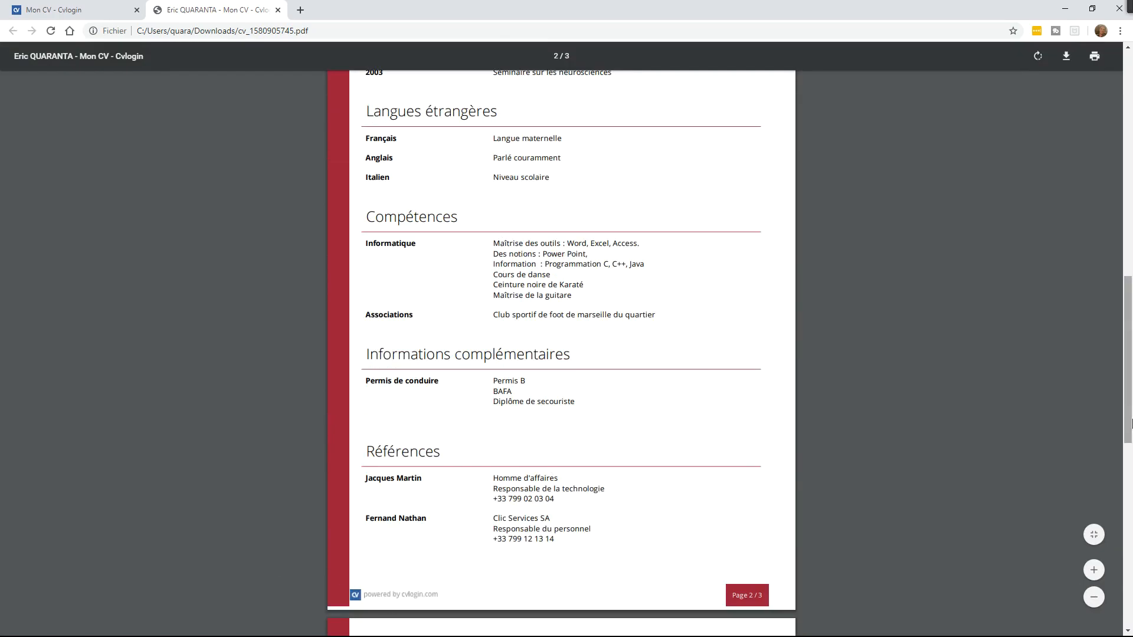
left_click_drag(1120, 360, 1129, 88)
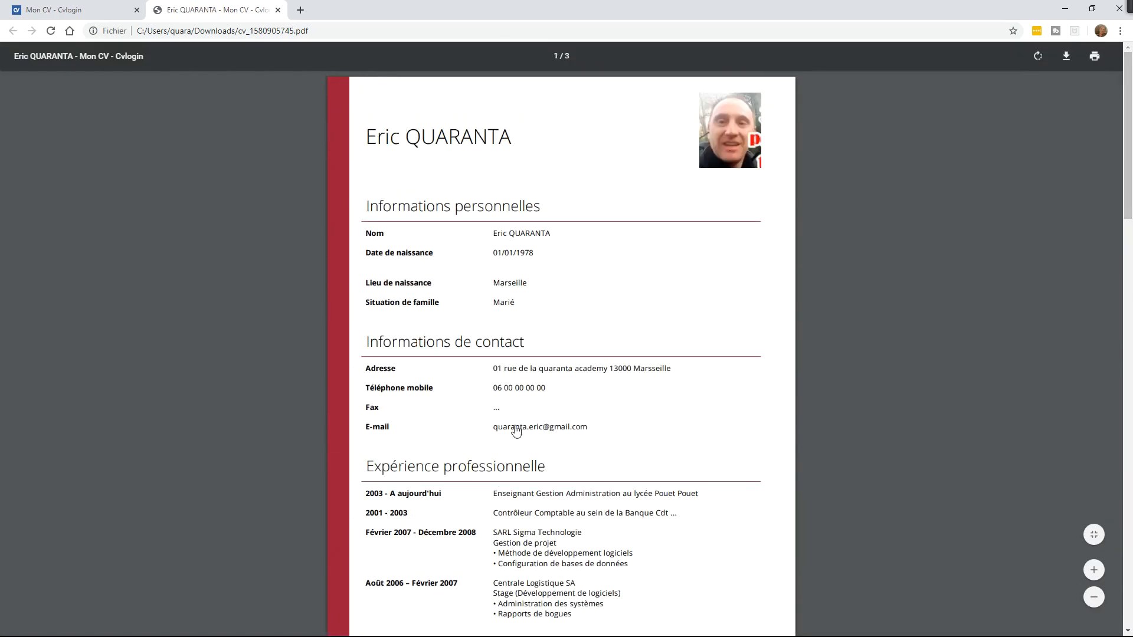
left_click_drag(1130, 182, 1129, 201)
left_click_drag(644, 295, 672, 295)
left_click(653, 299)
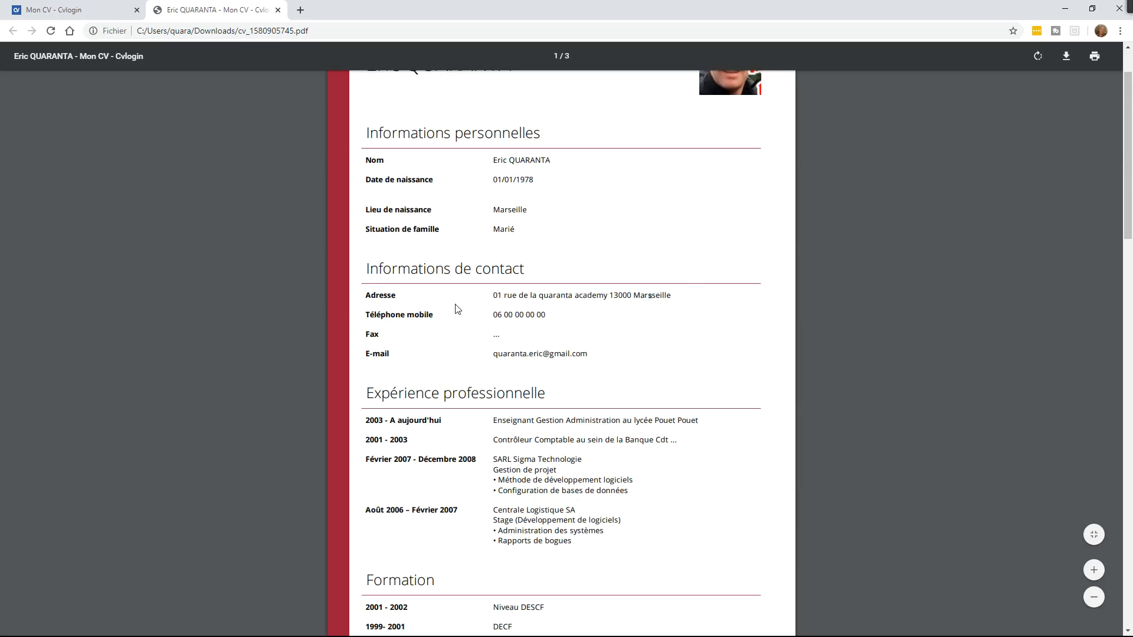
left_click_drag(1129, 150, 1128, 188)
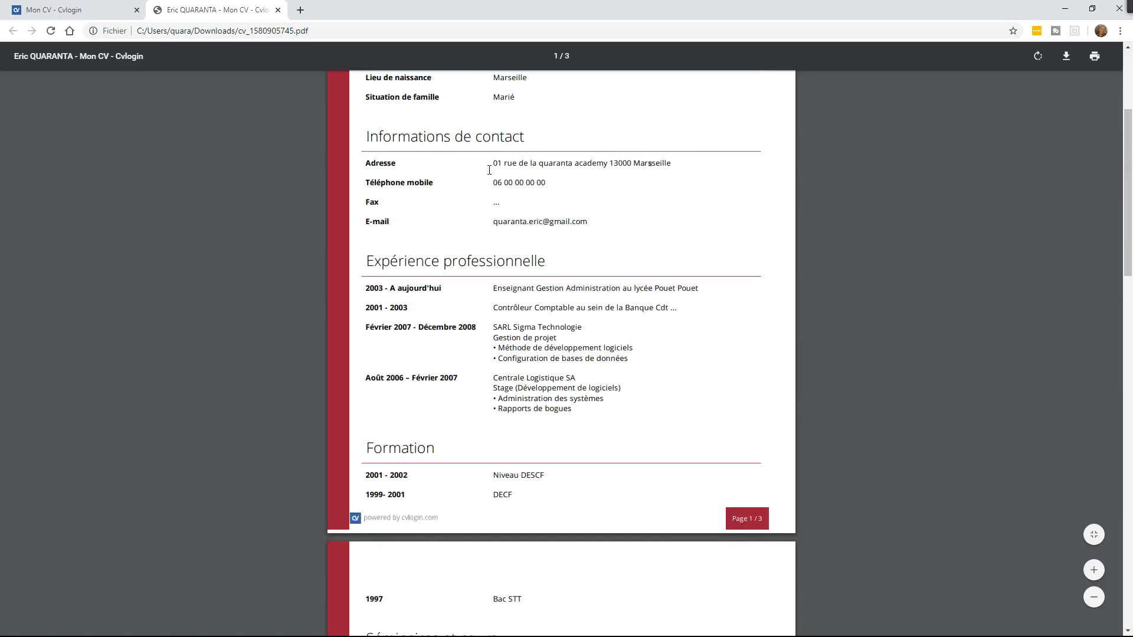
left_click_drag(491, 167, 728, 160)
left_click(682, 198)
left_click_drag(1128, 182, 1129, 118)
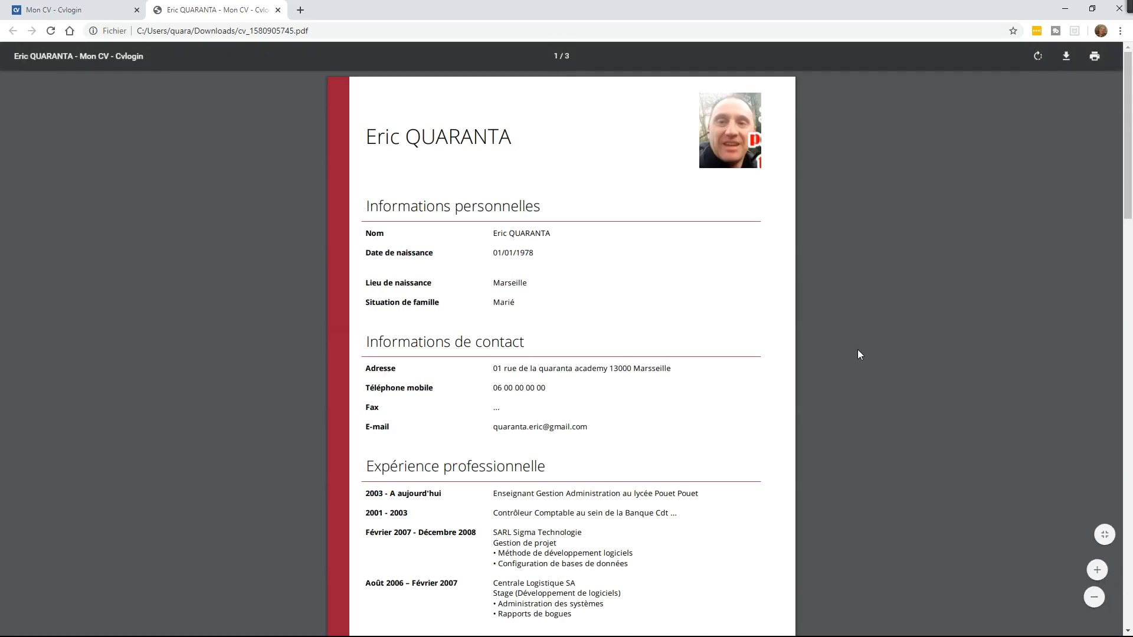